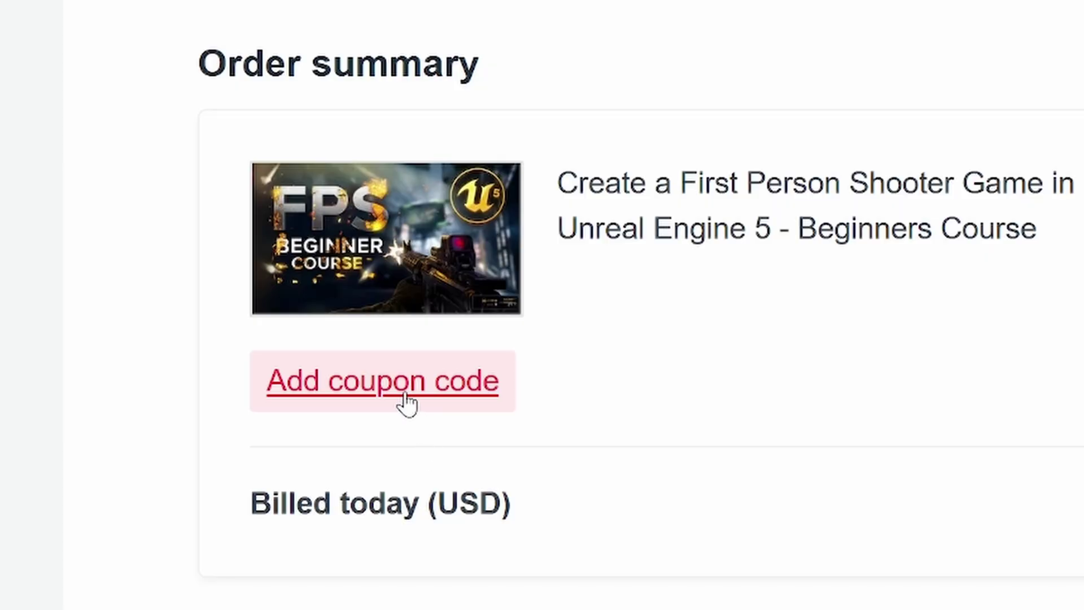
Open the coupon code entry in the FPS beginners course order summary and start entering the code
left_click(405, 398)
type("G")
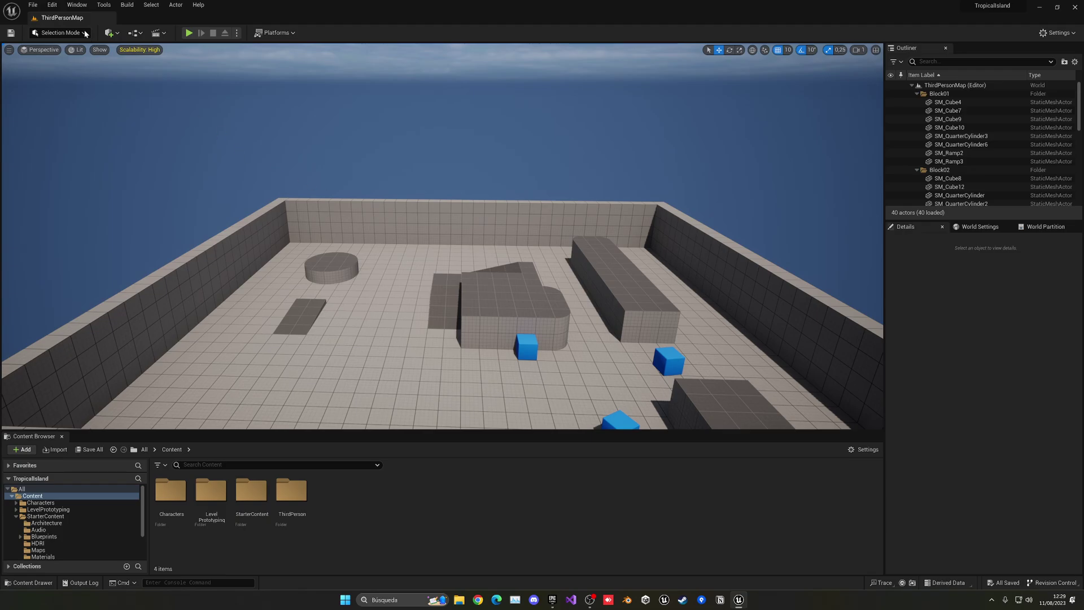
Switch to Unreal Editor, find and enable the experimental Water plugin, and restart the editor
left_click(52, 4)
left_click(57, 138)
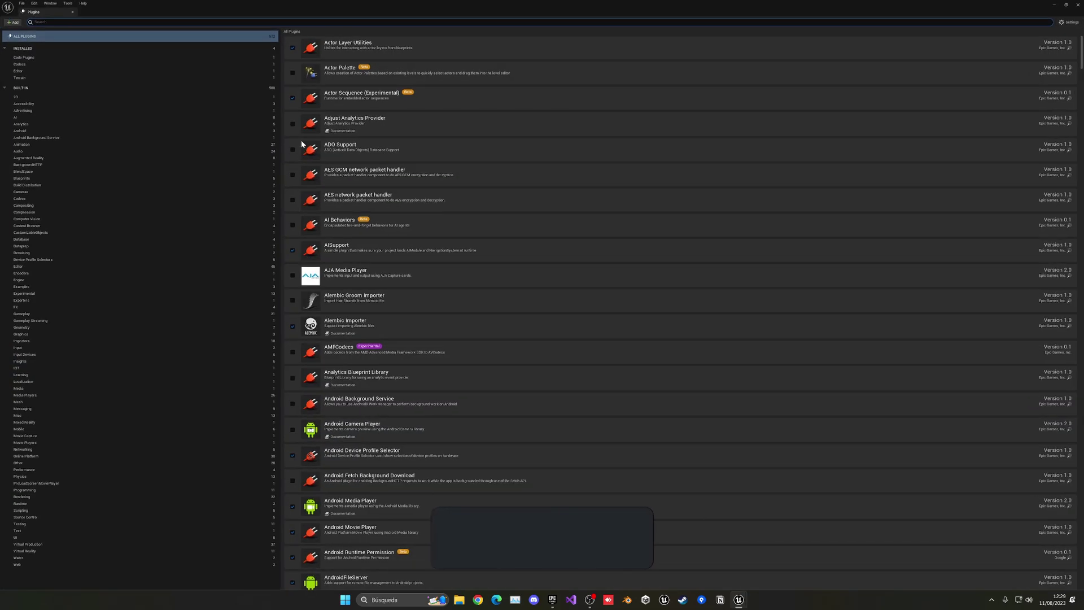
type("water")
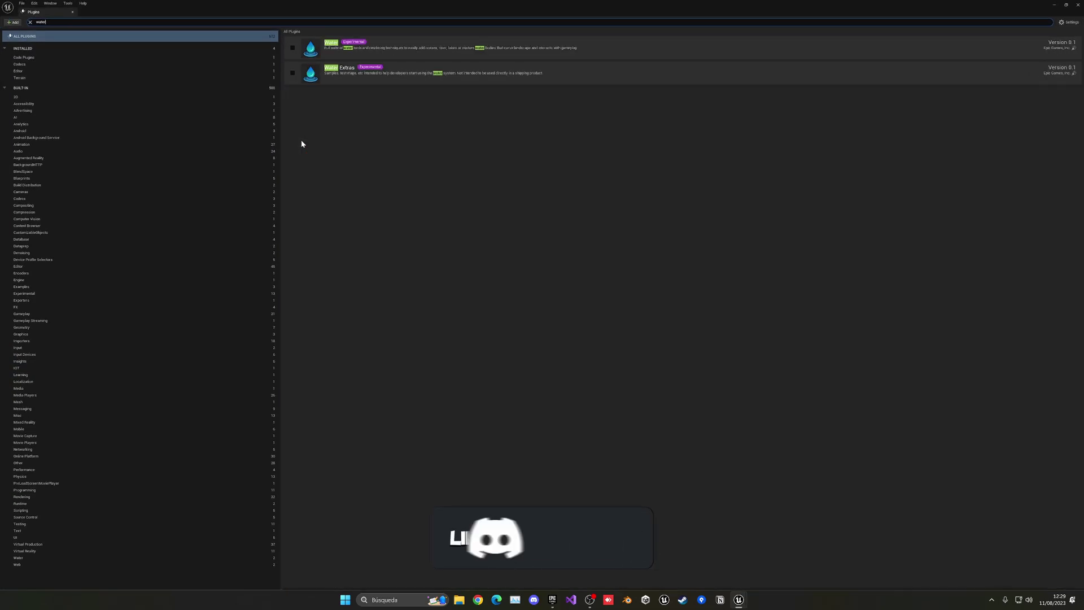
left_click(293, 49)
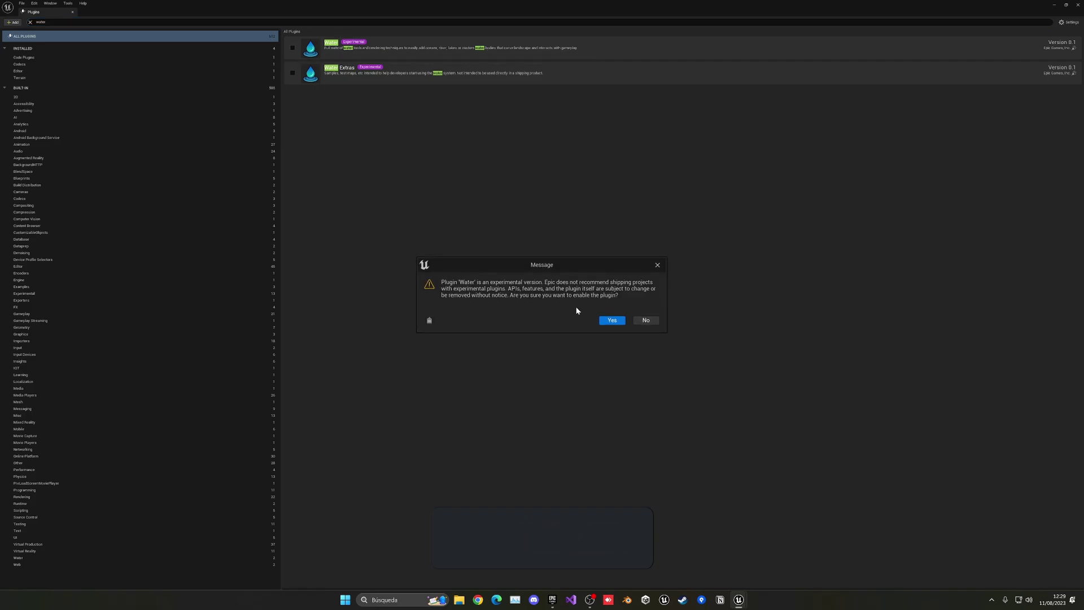
left_click(610, 322)
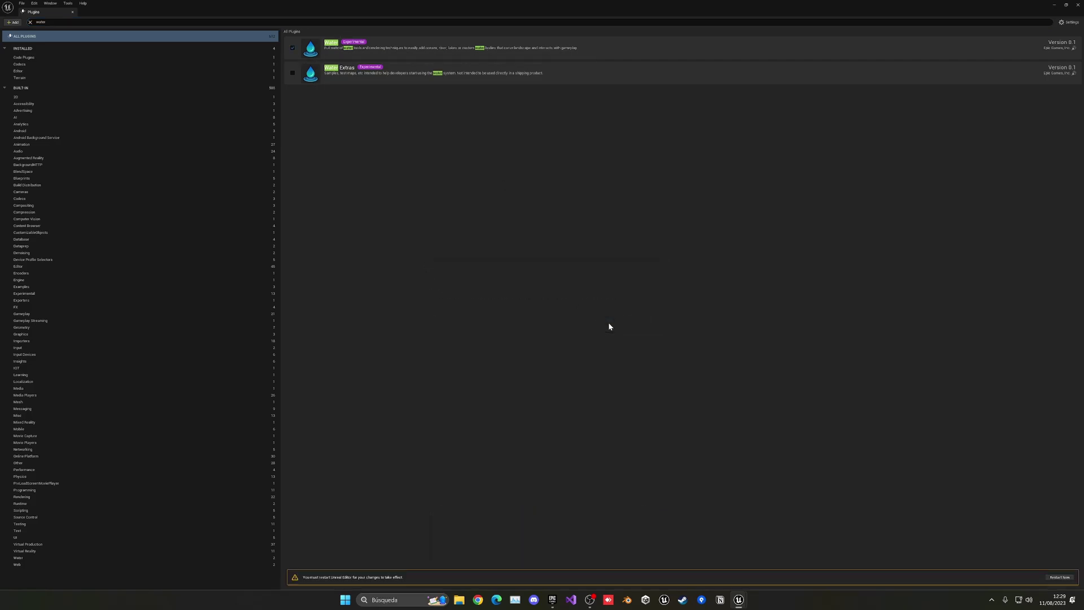
left_click(1060, 577)
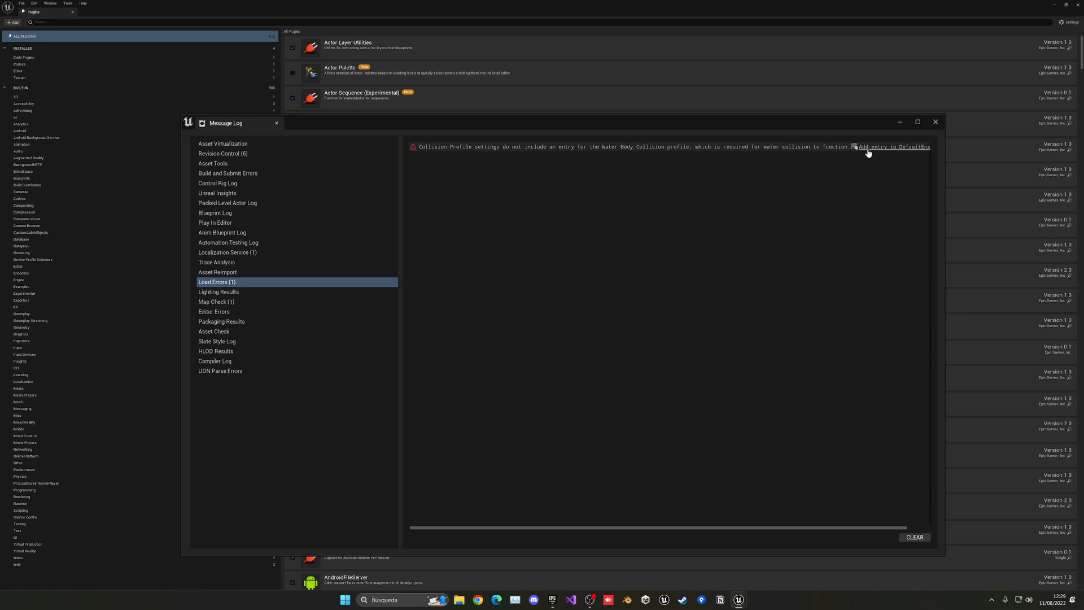
Add the missing Water Body Collision profile entry to the default engine configuration, closing the message log and the plugin list
left_click(898, 146)
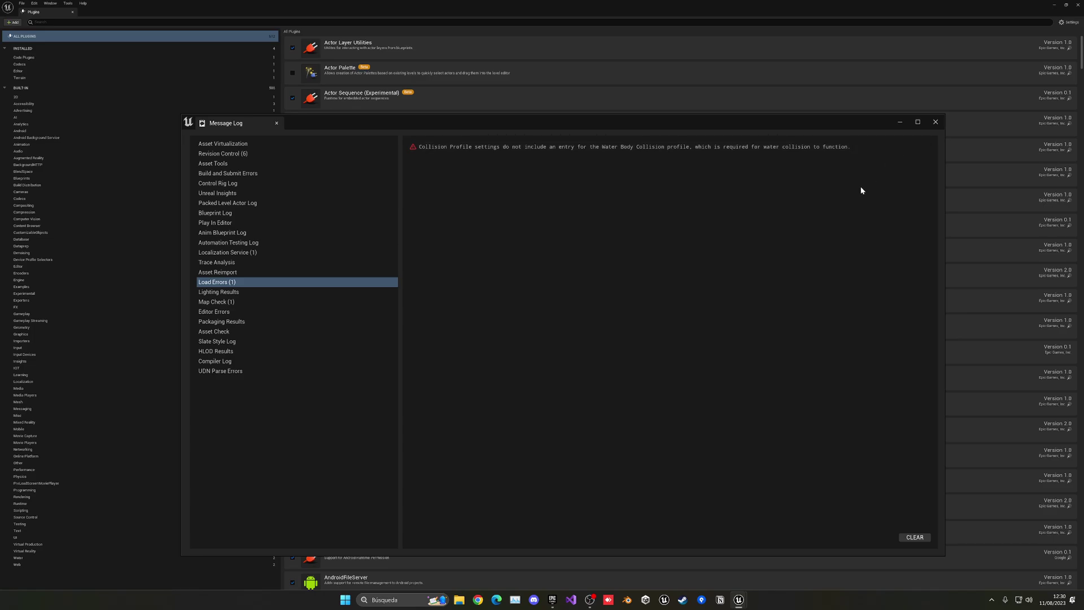
left_click(935, 123)
left_click(1078, 6)
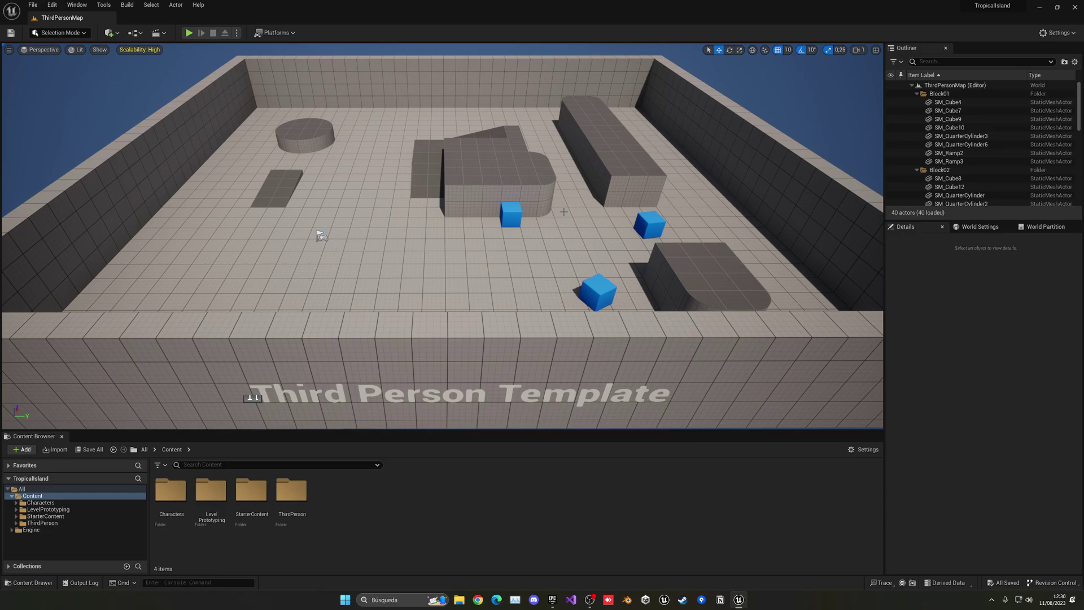
Create a new level from the Basic template
left_click(33, 5)
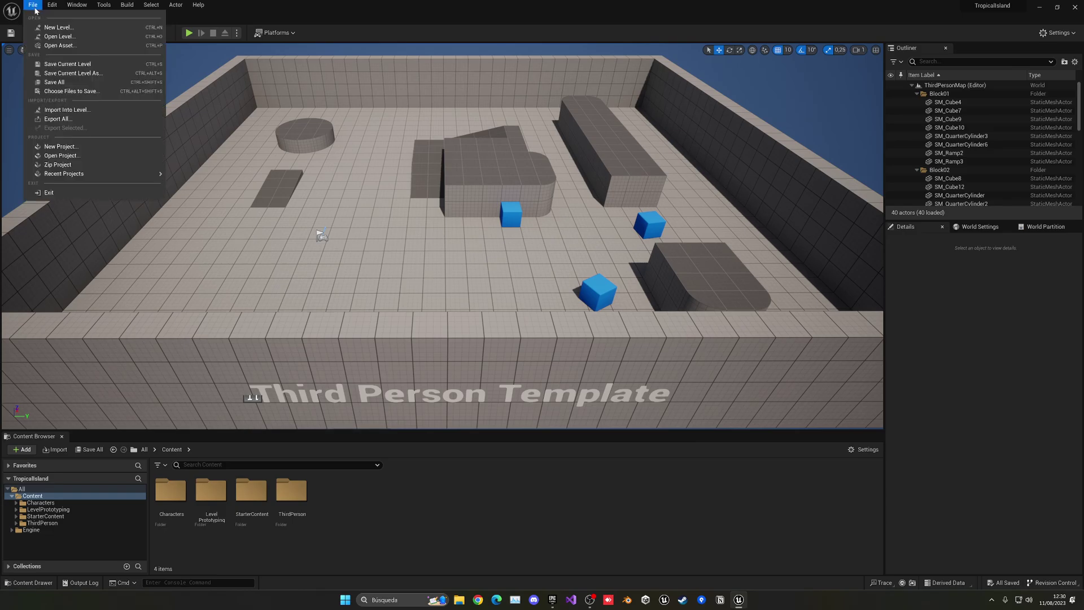
left_click(56, 25)
left_click(503, 249)
left_click(550, 248)
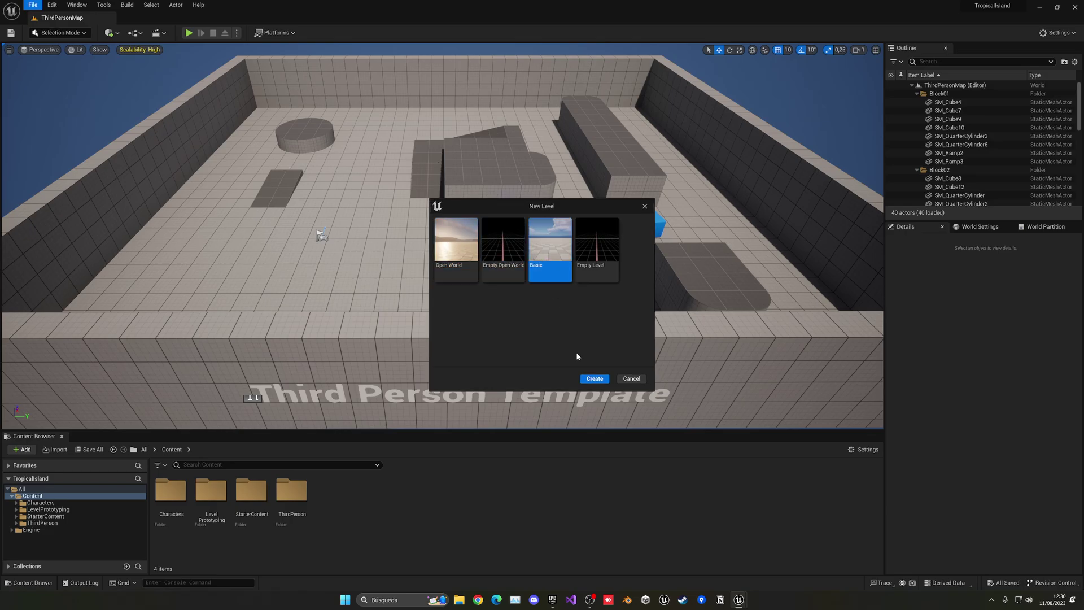
left_click(594, 378)
Delete the Floor mesh from the new level
left_click(533, 286)
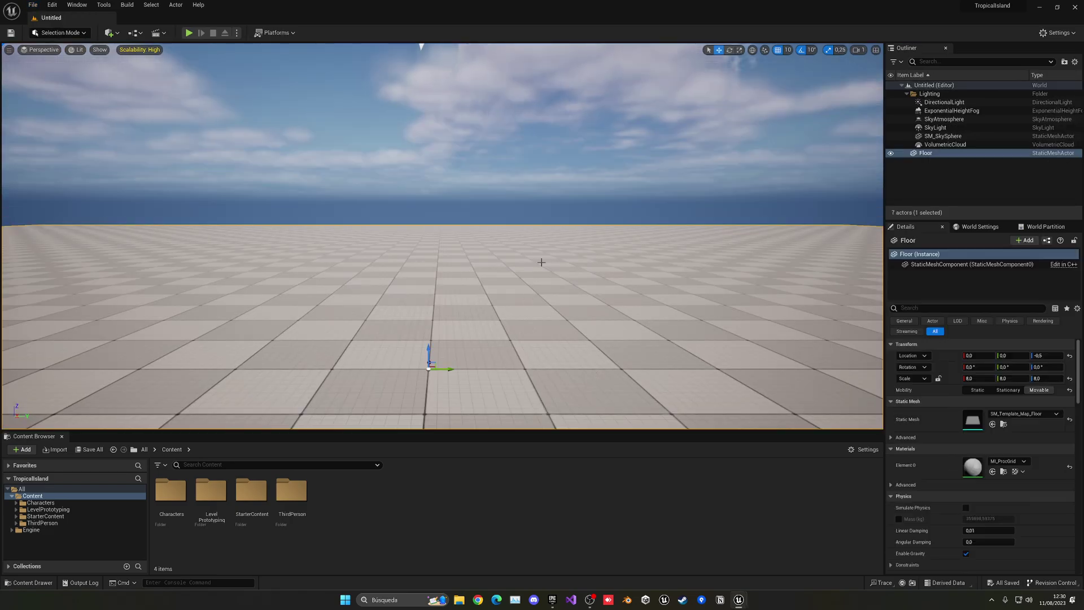
key("s")
right_click_drag(535, 271, 536, 287)
key("Delete")
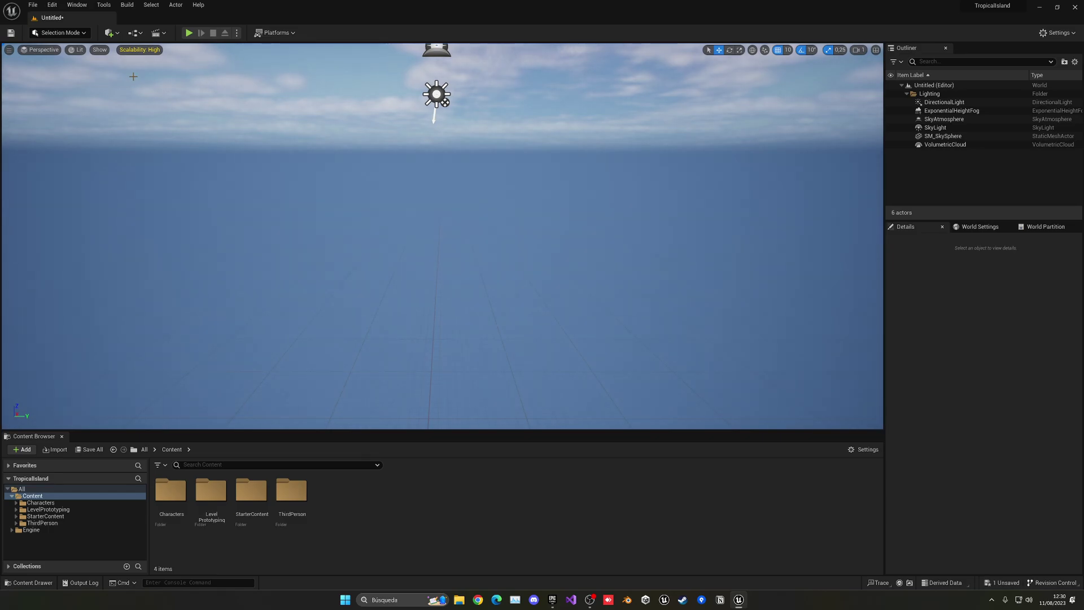
Switch to Landscape mode and create a new landscape with the default settings
left_click(65, 34)
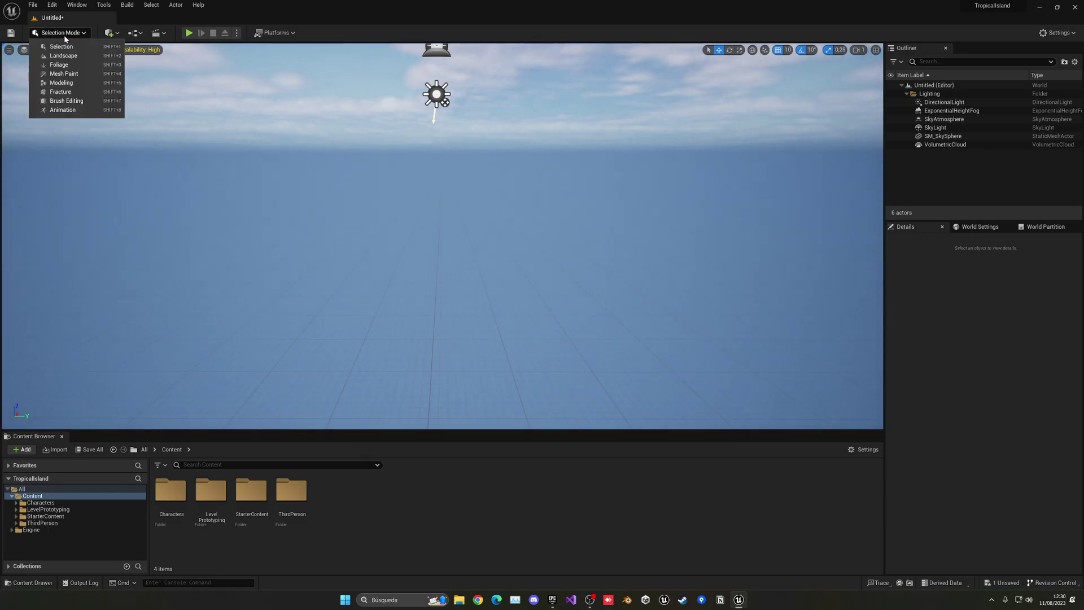
left_click(66, 59)
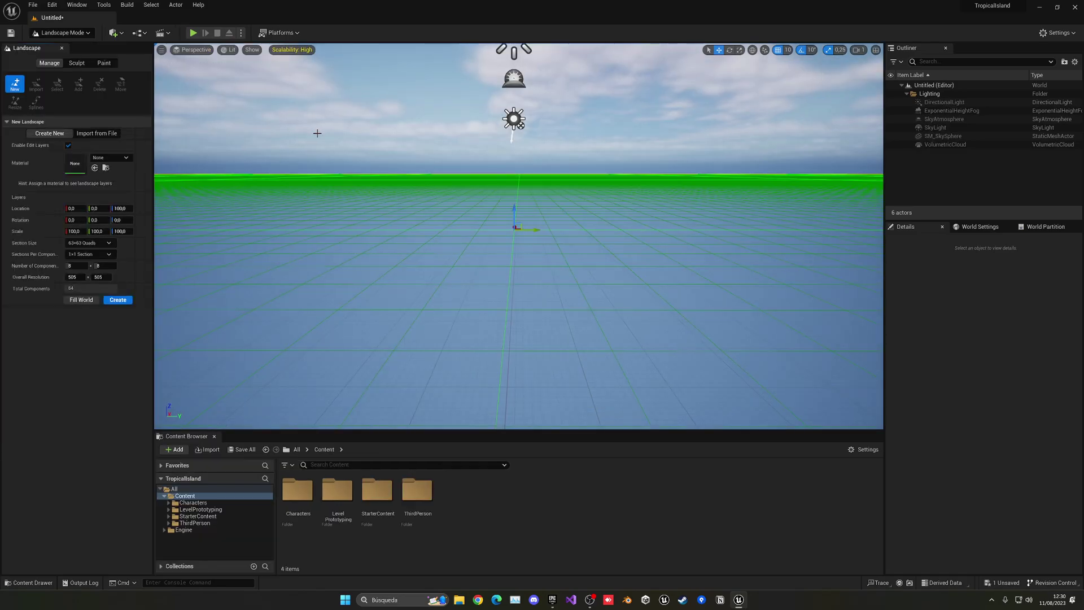
mouse_move(317, 132)
right_mouse_down()
mouse_move(327, 142)
mouse_move(317, 187)
mouse_move(317, 137)
right_mouse_up()
key("e")
key("s")
key("s")
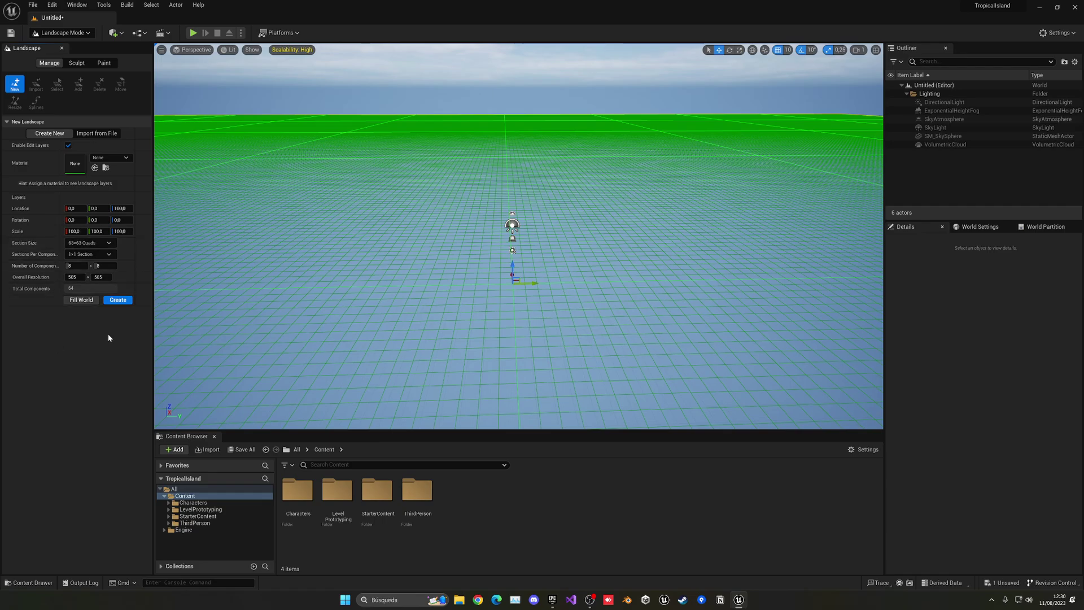
left_click(117, 300)
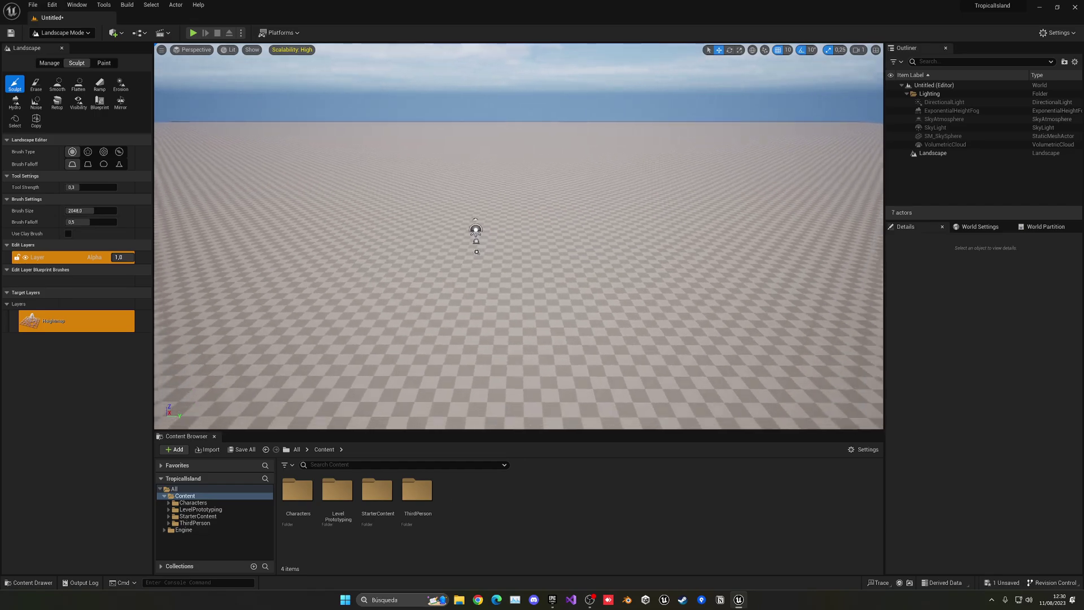
Return to Selection mode and place a Water Body Ocean actor near the landscape's centre, at about X 700, Y 50, Z 100
left_click(63, 35)
left_click(72, 45)
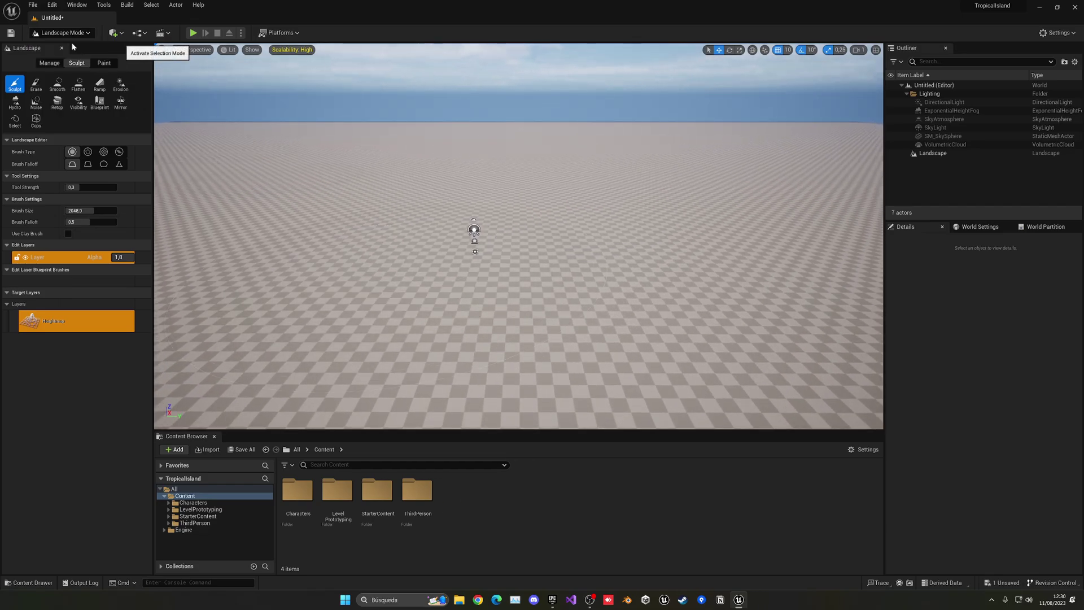
key("s")
right_click_drag(379, 182, 379, 181)
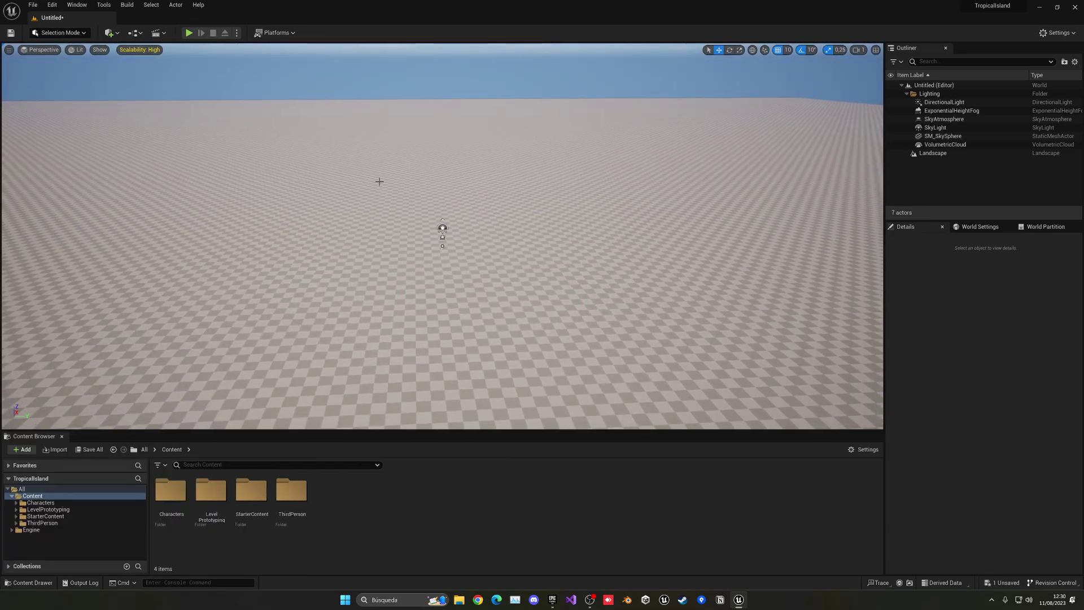
left_click(109, 34)
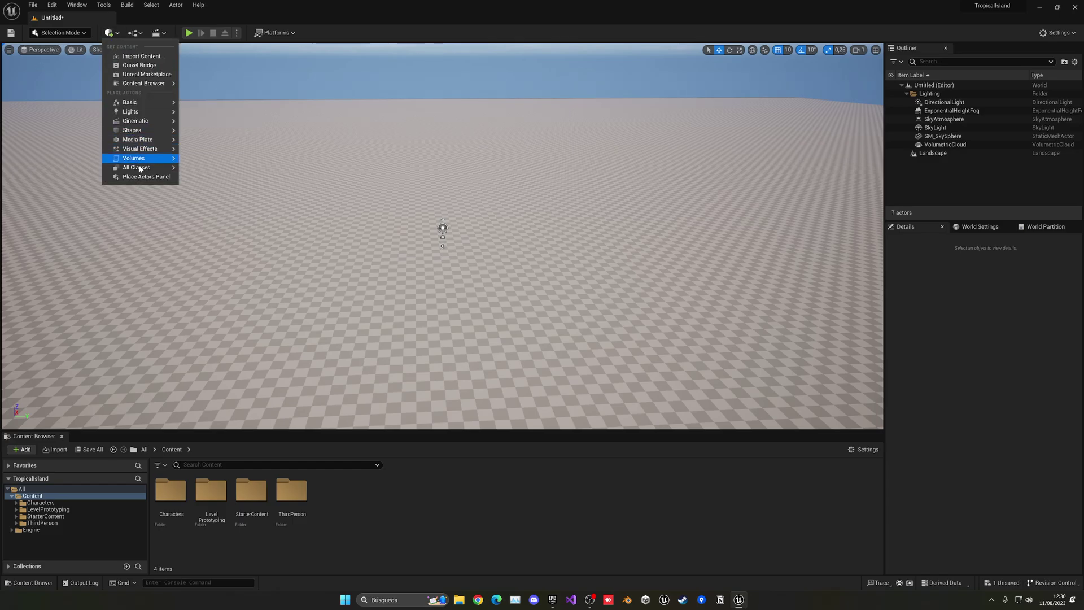
mouse_move(136, 168)
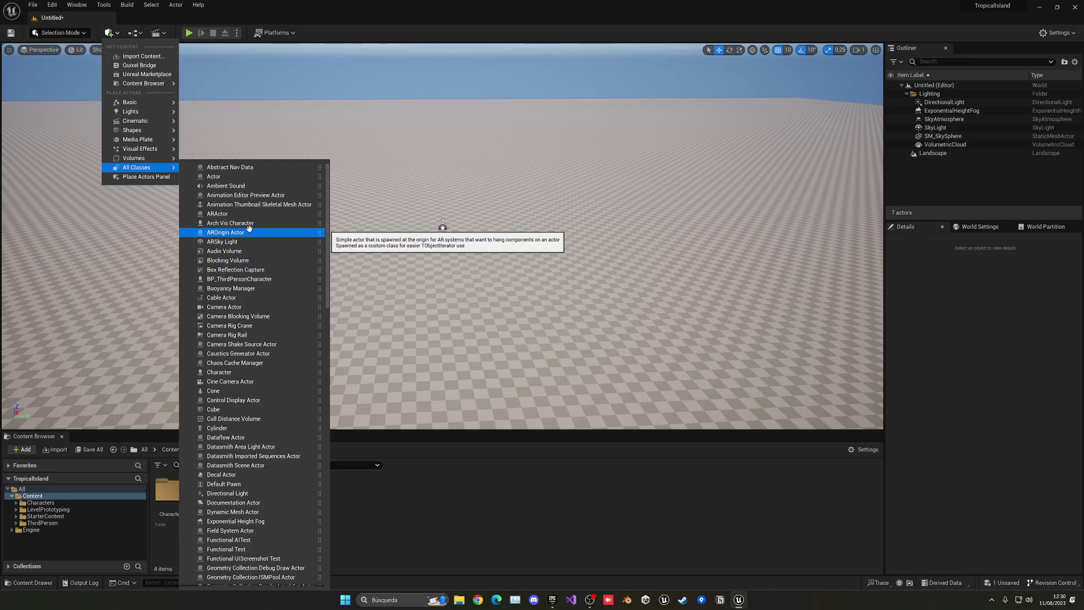
type("water")
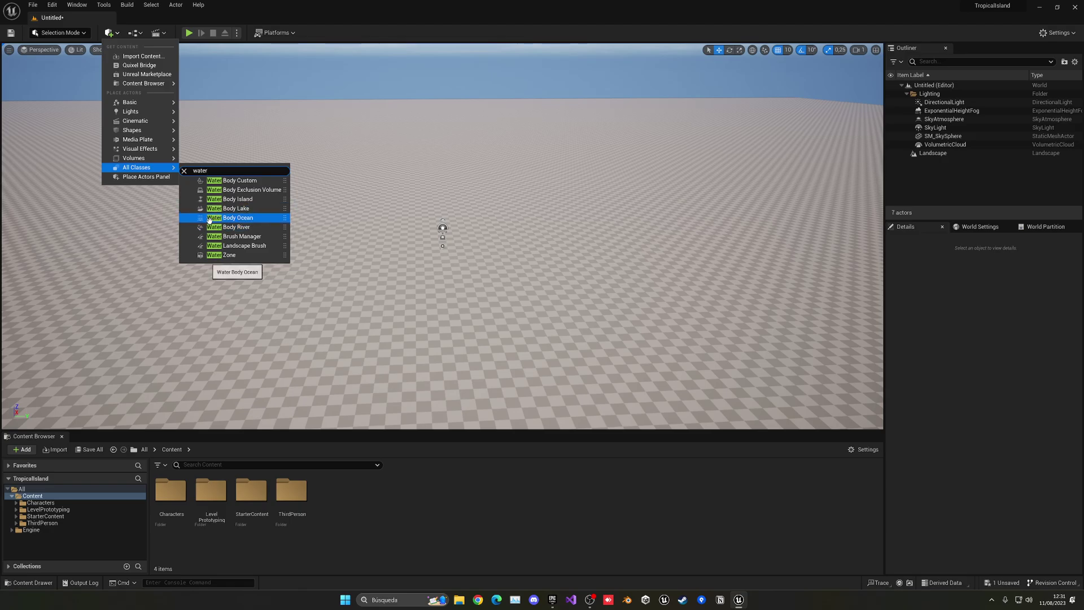
left_click_drag(236, 218, 443, 244)
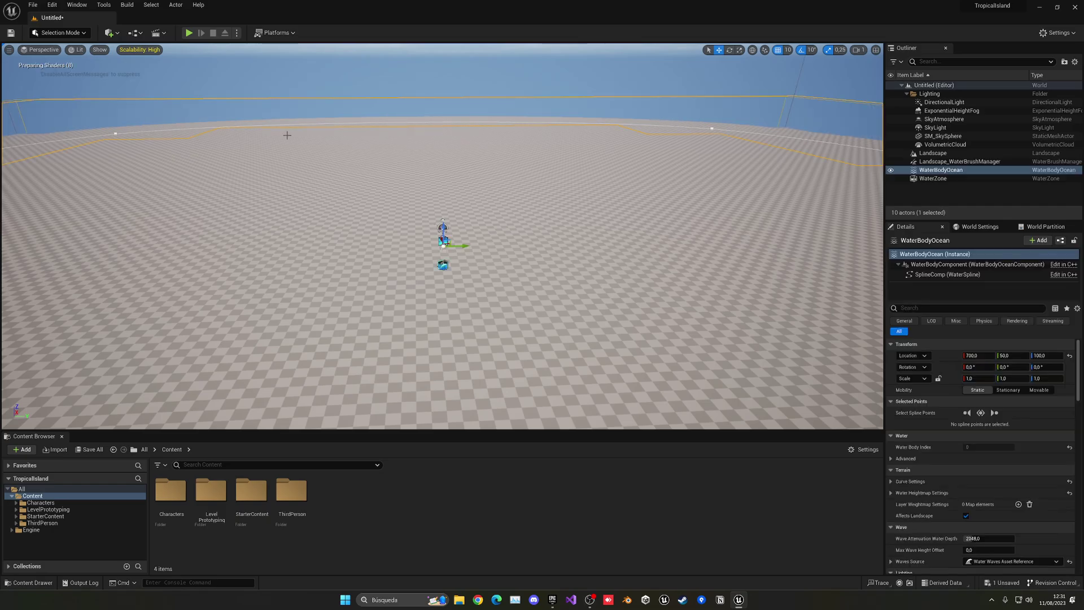
Move the ocean spline's nearest corner point inward to about X -7200, Y -3800 to narrow the island
key("s")
right_click_drag(288, 135, 233, 127)
scroll(288, 135, "up", 1)
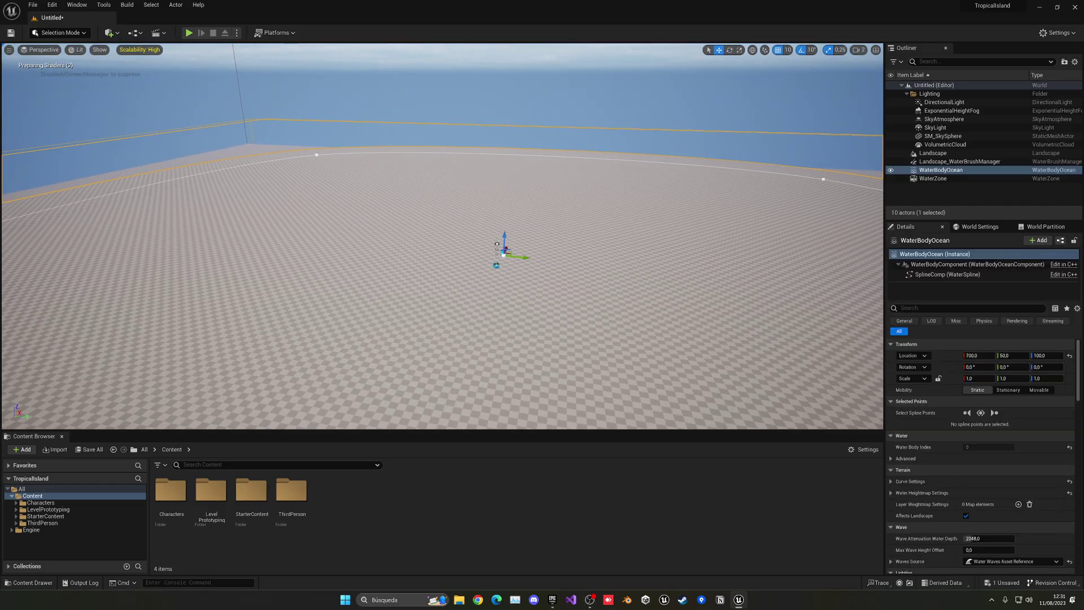
scroll(551, 197, "up", 1)
right_click_drag(551, 197, 559, 219)
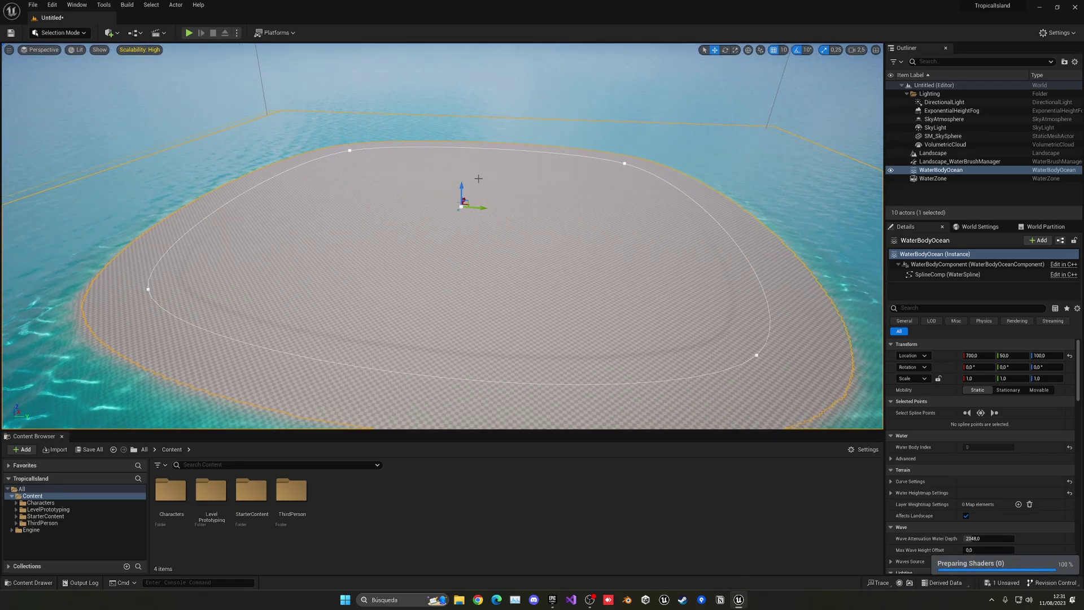
key("a")
right_click_drag(479, 178, 539, 183)
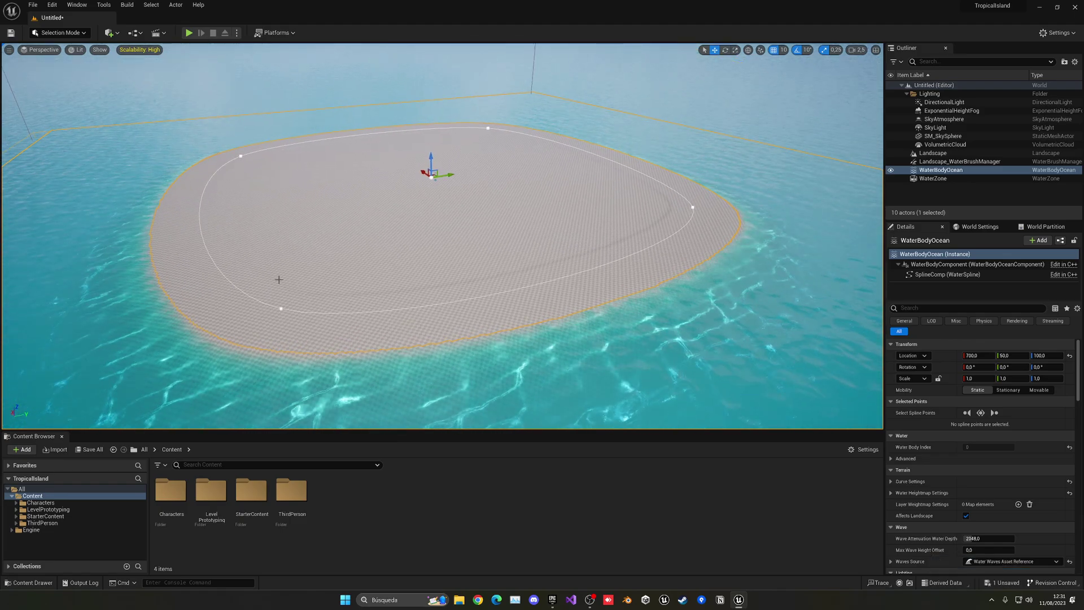
left_click(281, 309)
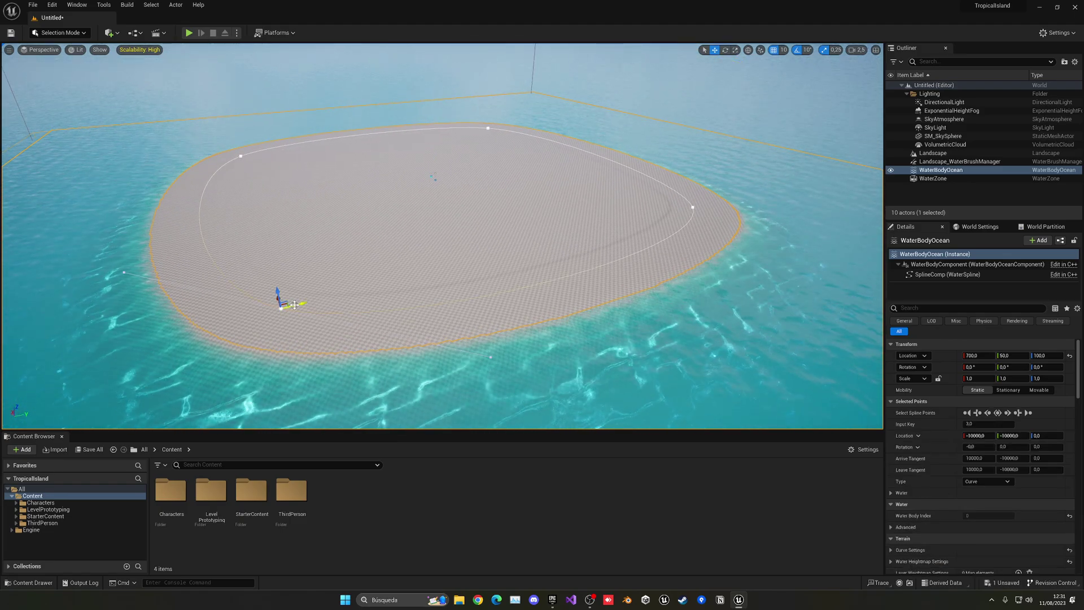
left_click_drag(295, 305, 410, 228)
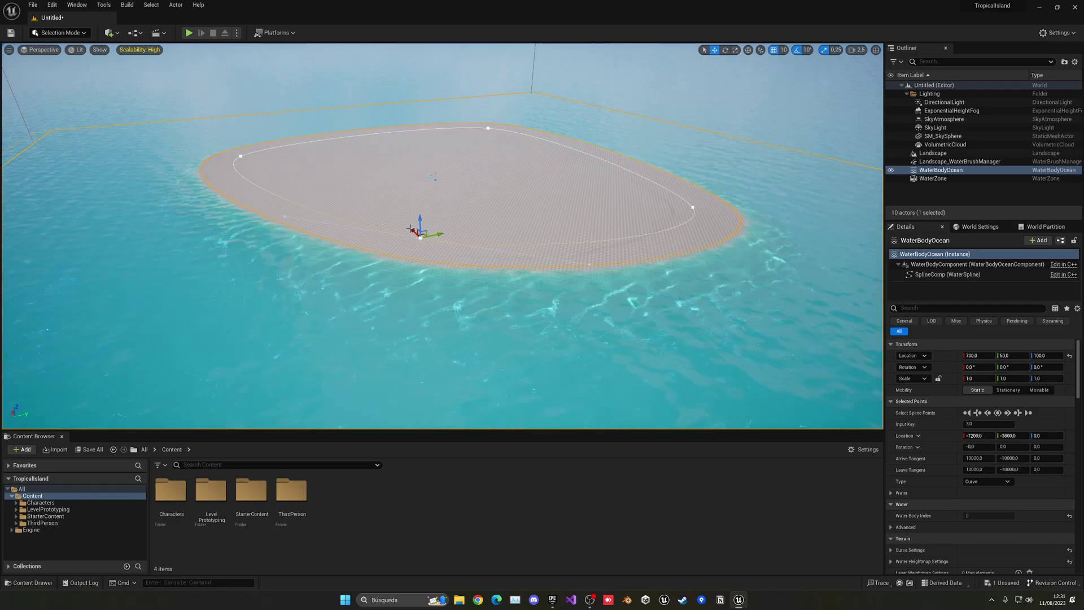
Duplicate the ocean spline point at X -10000, Y 10000 and move the copy inward to about X 1163, Y 7019
left_click(488, 128)
key("d")
right_click_drag(488, 128, 440, 129)
left_click(667, 231)
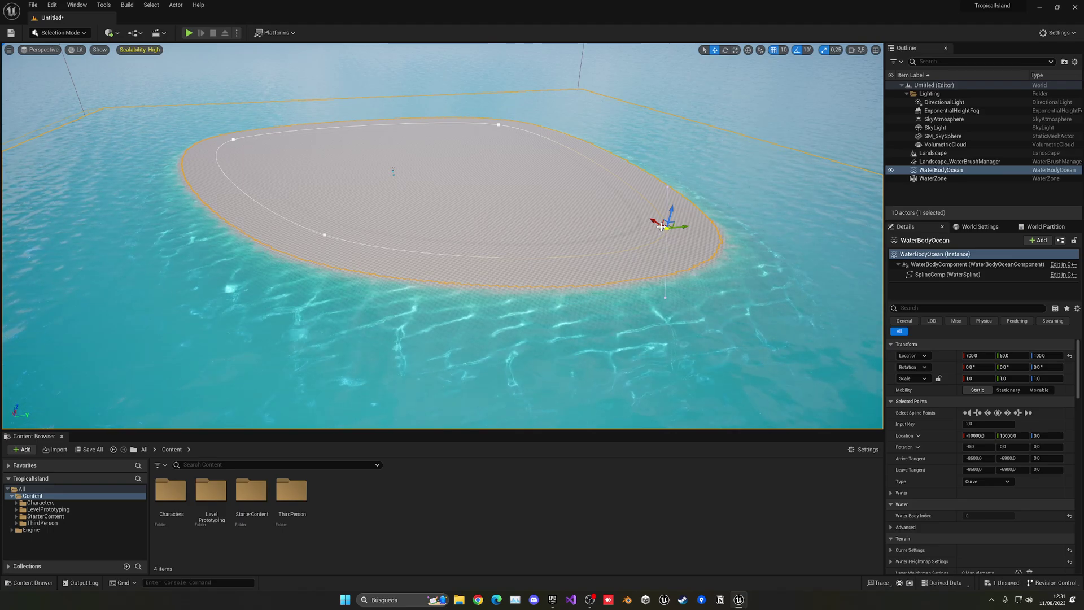
left_click_drag(667, 228, 503, 157)
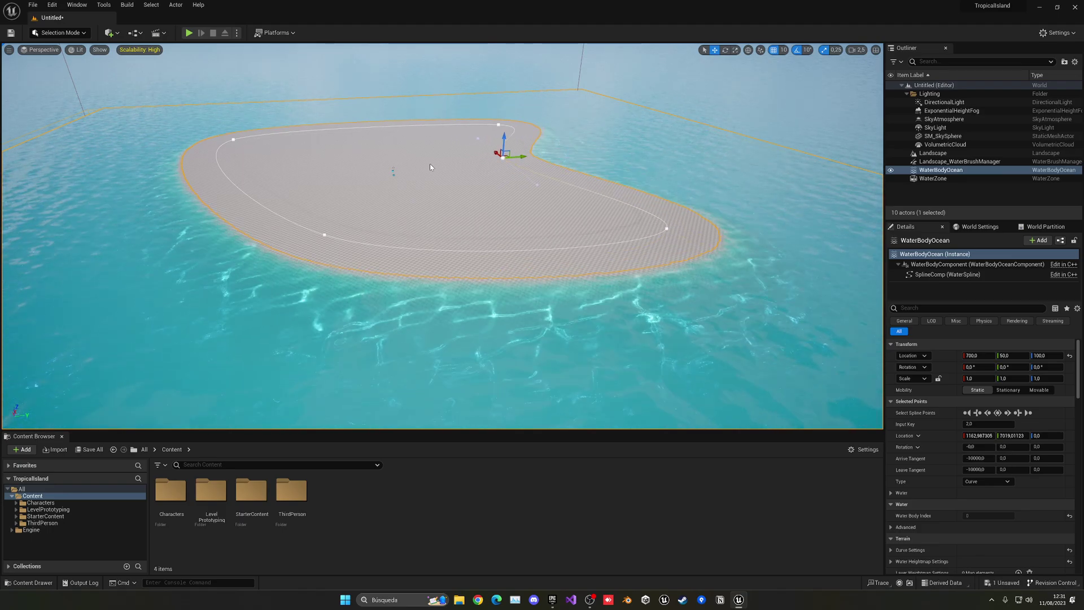
Duplicate the ocean spline point at X 10000, Y -10000 toward the island's centre and pull the outer point to about X 3080, Y -10000
left_click(233, 140)
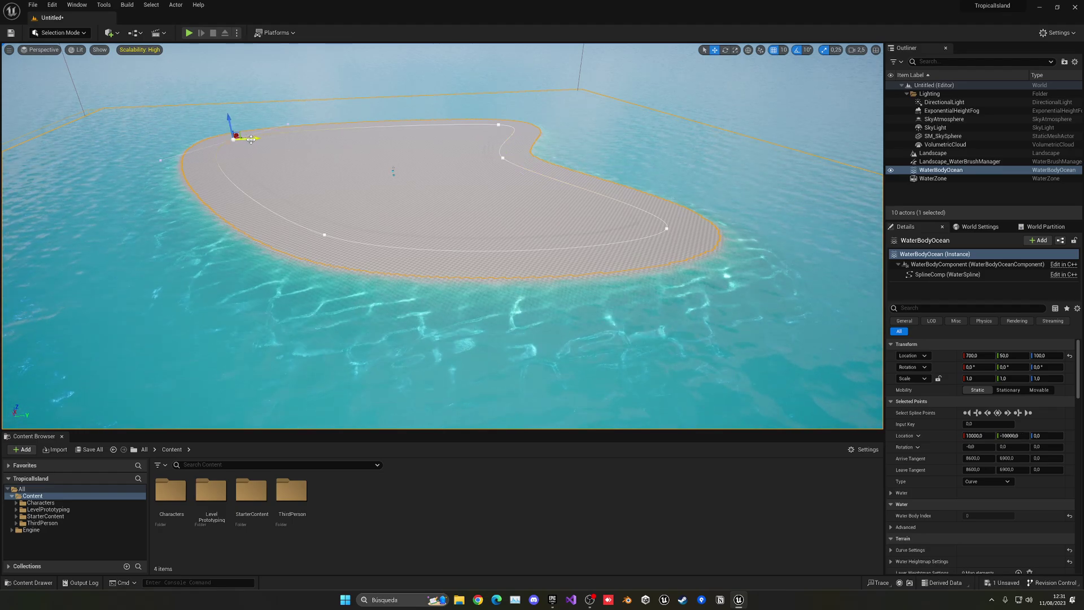
left_click_drag(253, 139, 403, 156, "alt")
right_click_drag(453, 178, 494, 161)
left_click(236, 206)
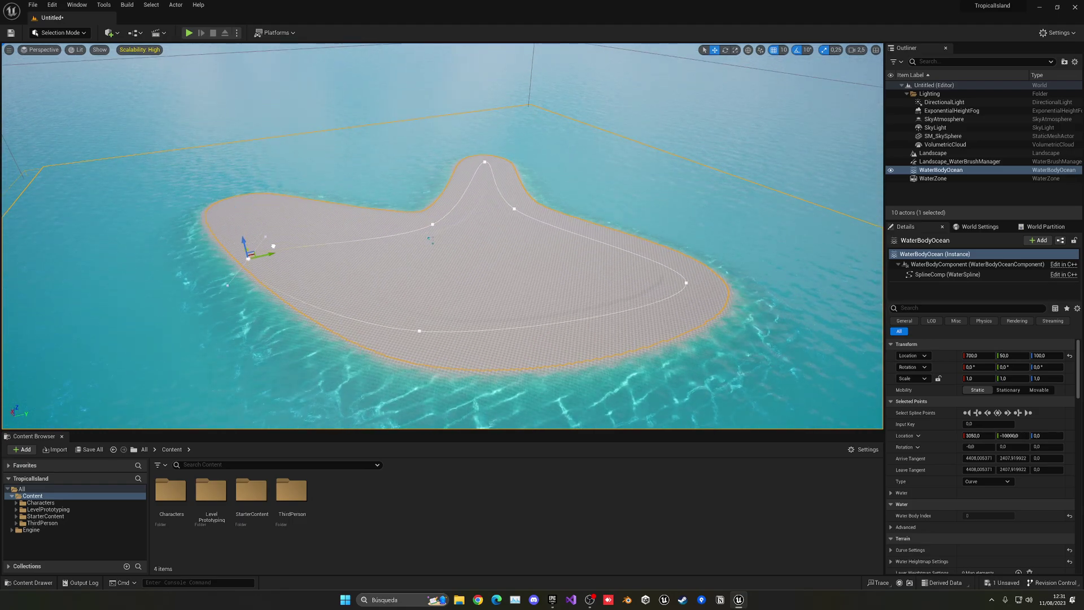
left_click_drag(273, 246, 272, 250)
Move the ocean spline's near shoreline point slightly inward to about X -6070, Y -3800
right_click_drag(417, 321, 417, 332)
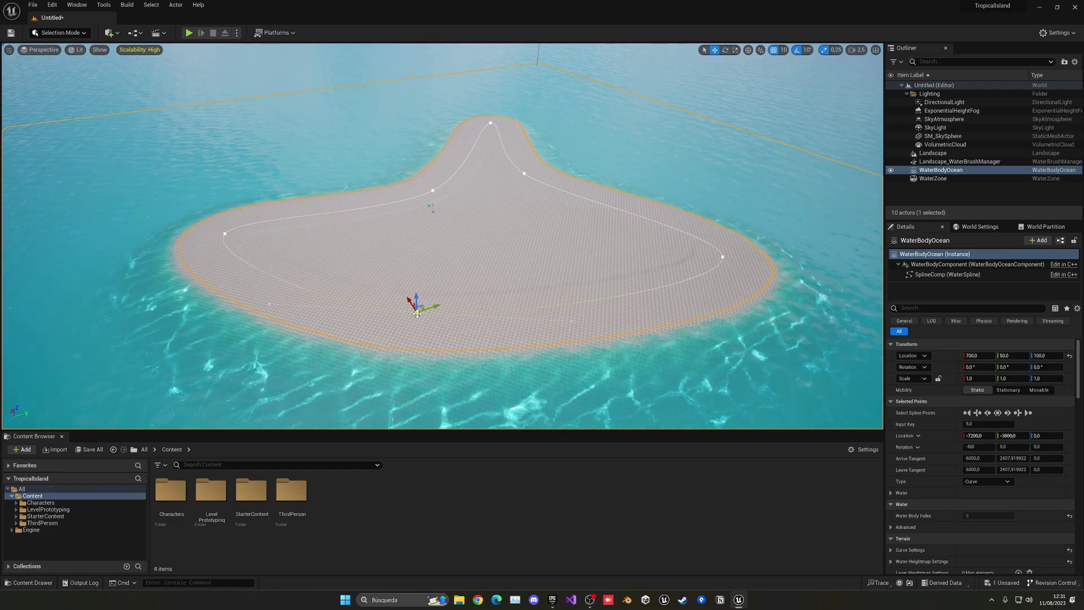
left_click_drag(400, 281, 401, 280)
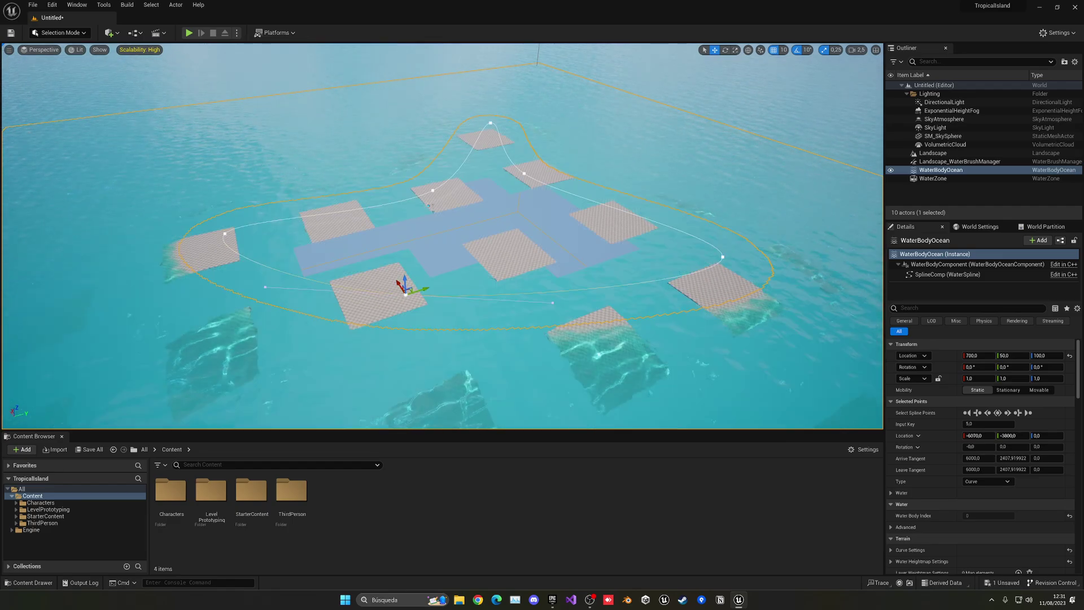
right_click_drag(400, 280, 370, 279)
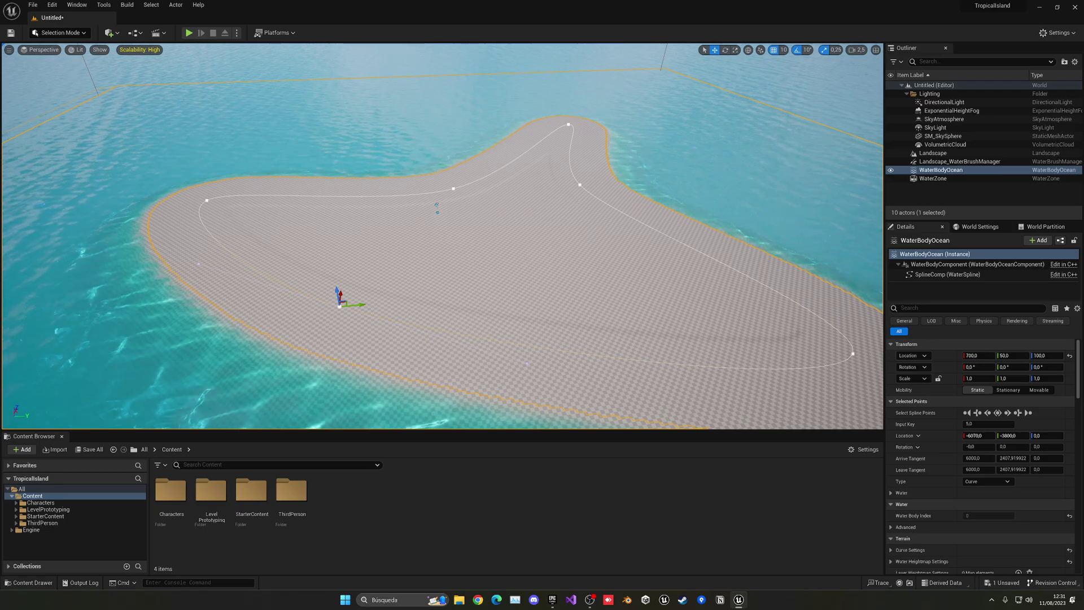
scroll(440, 237, "down", 2)
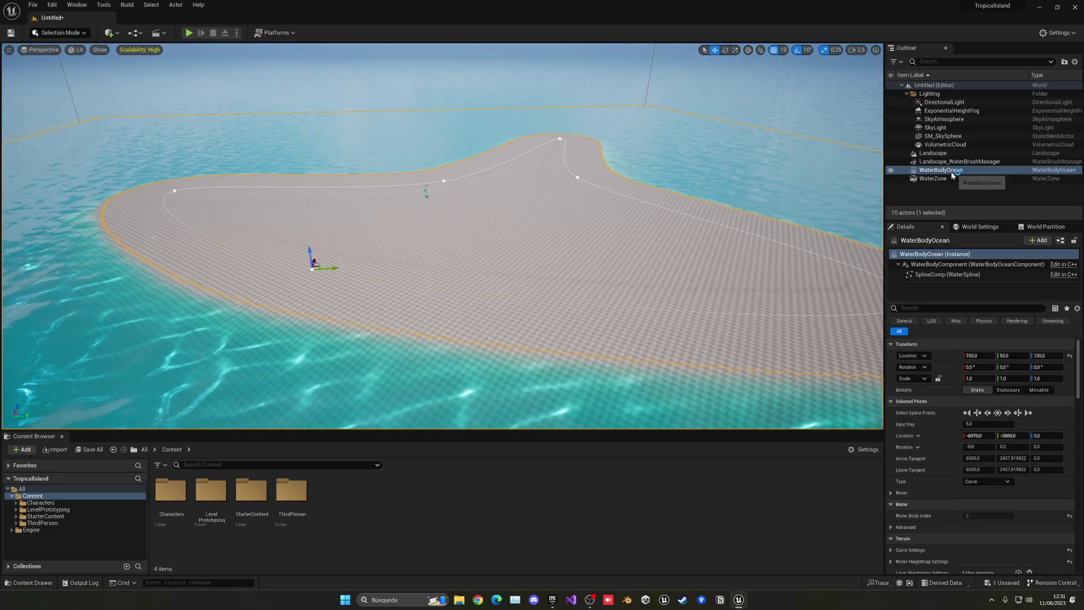
Expand the ocean's Water Heightmap Settings down to the Curl Noise values under Effects
scroll(923, 436, "down", 4)
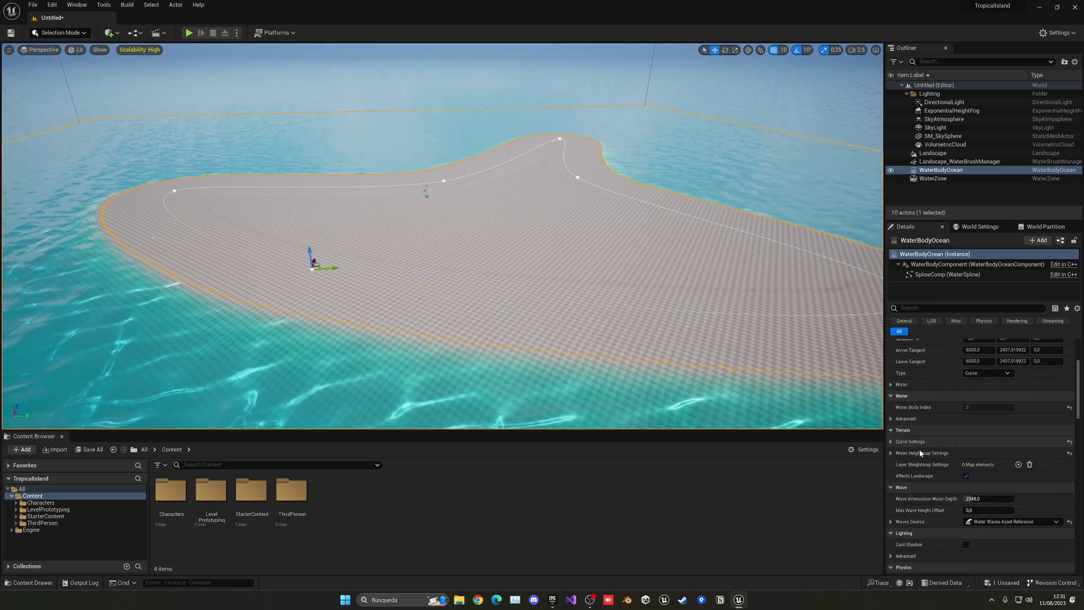
left_click(891, 442)
left_click(891, 443)
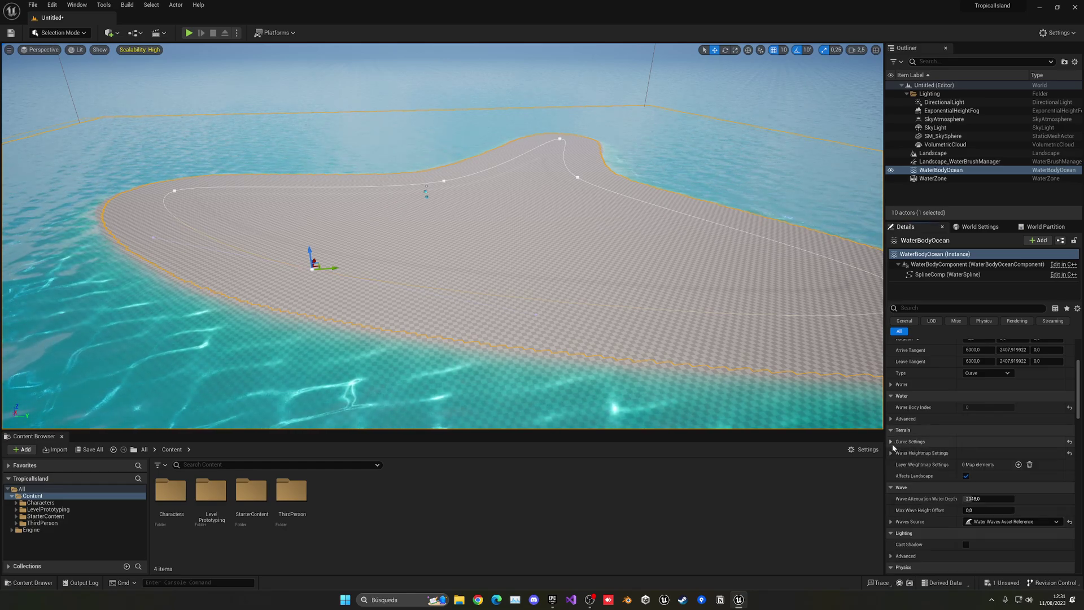
left_click(892, 453)
scroll(913, 458, "down", 1)
left_click(898, 461)
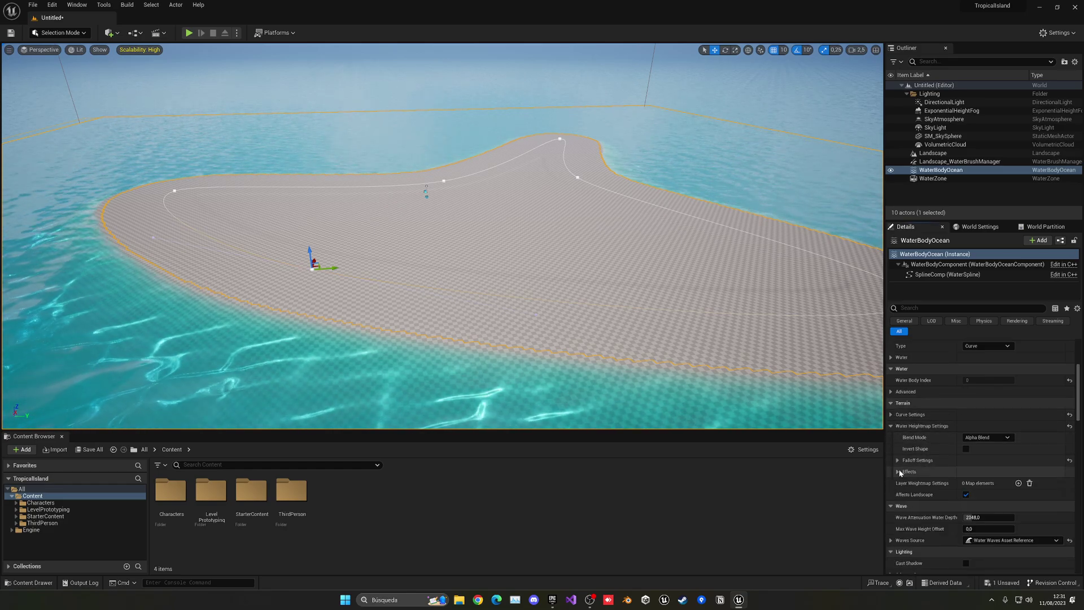
left_click(898, 462)
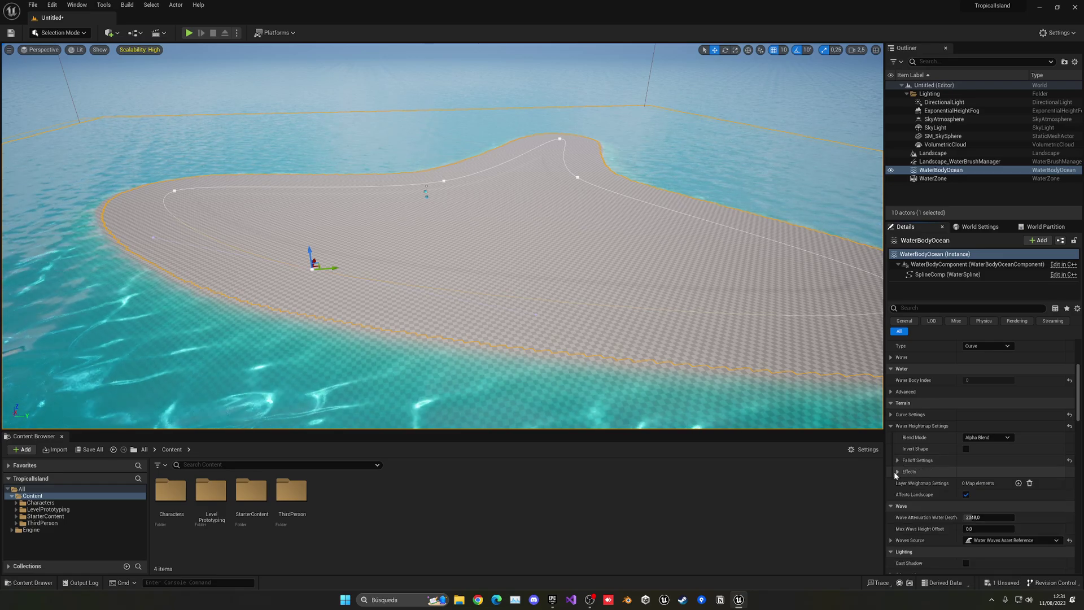
left_click(898, 472)
scroll(914, 476, "down", 1)
left_click(904, 468)
Try Curl 1 Amount values of 10, 2 and 1 in the ocean's Curl Noise settings
left_click(973, 479)
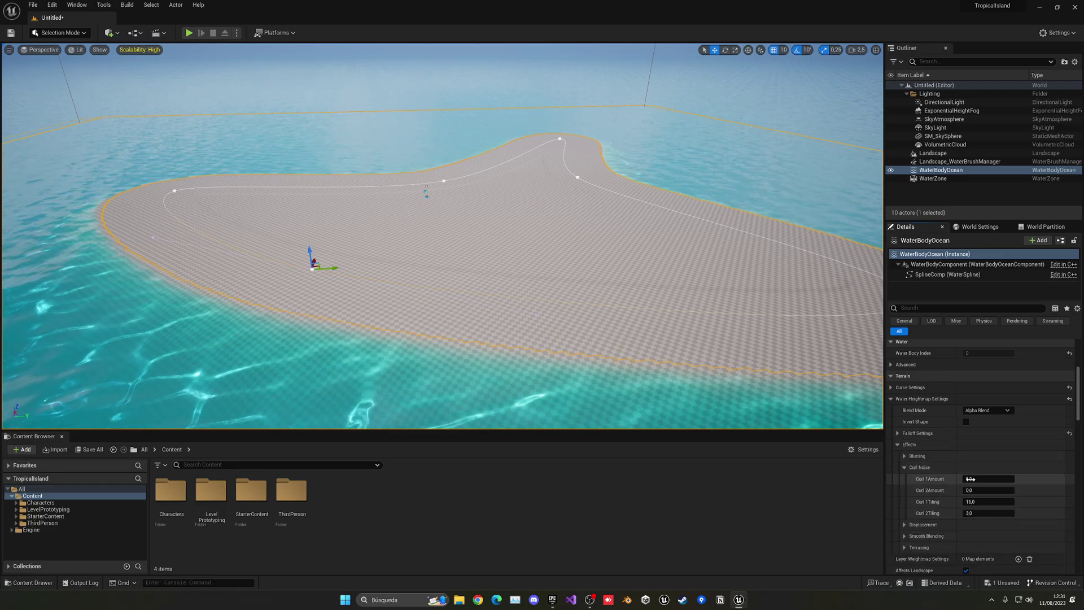
type("10")
key("Return")
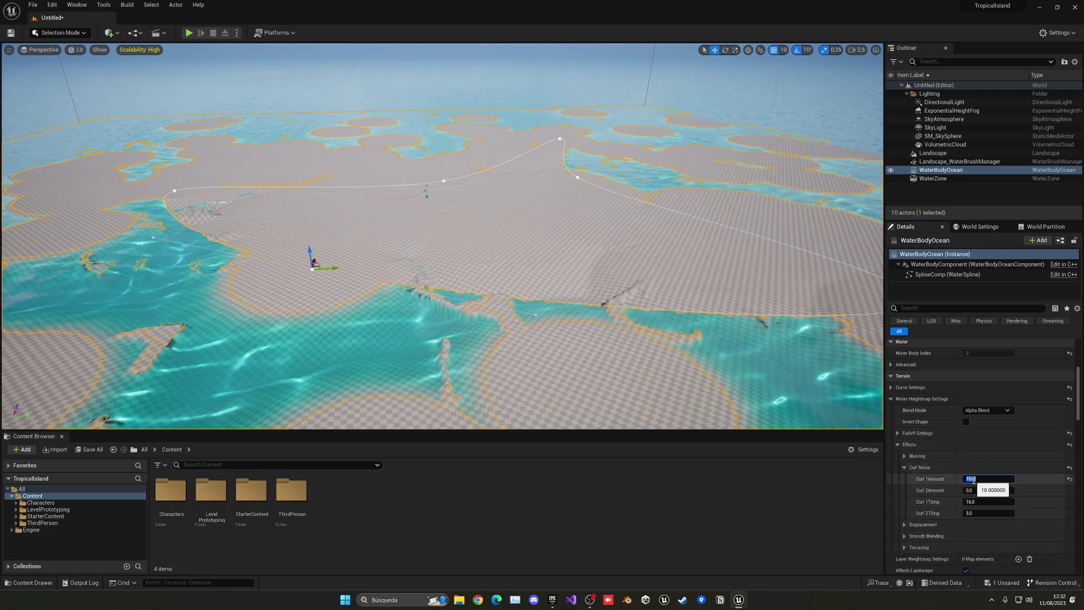
type("2")
key("Return")
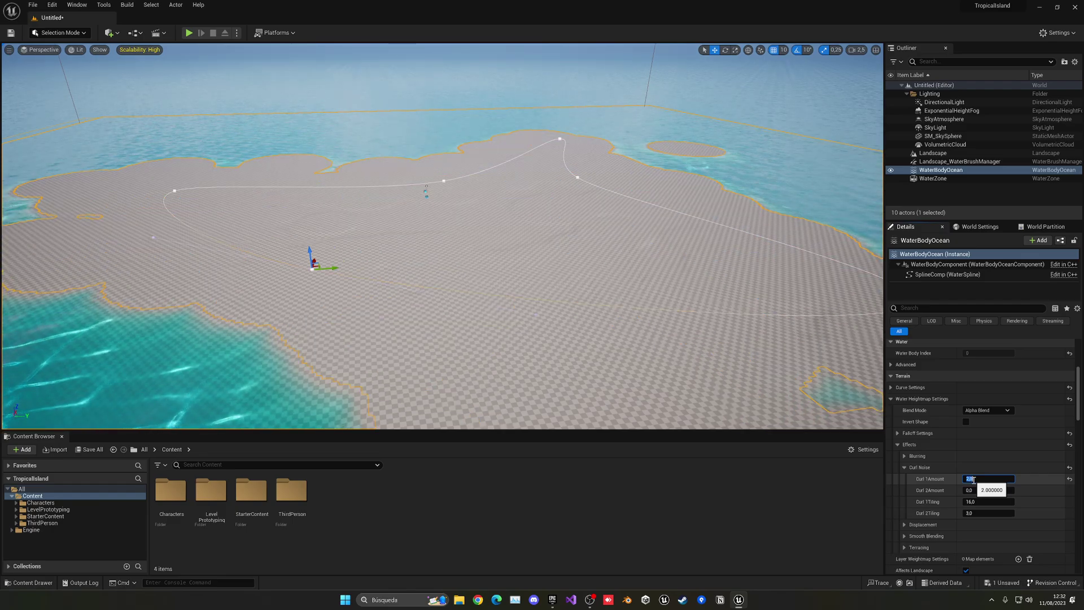
type("1")
key("Return")
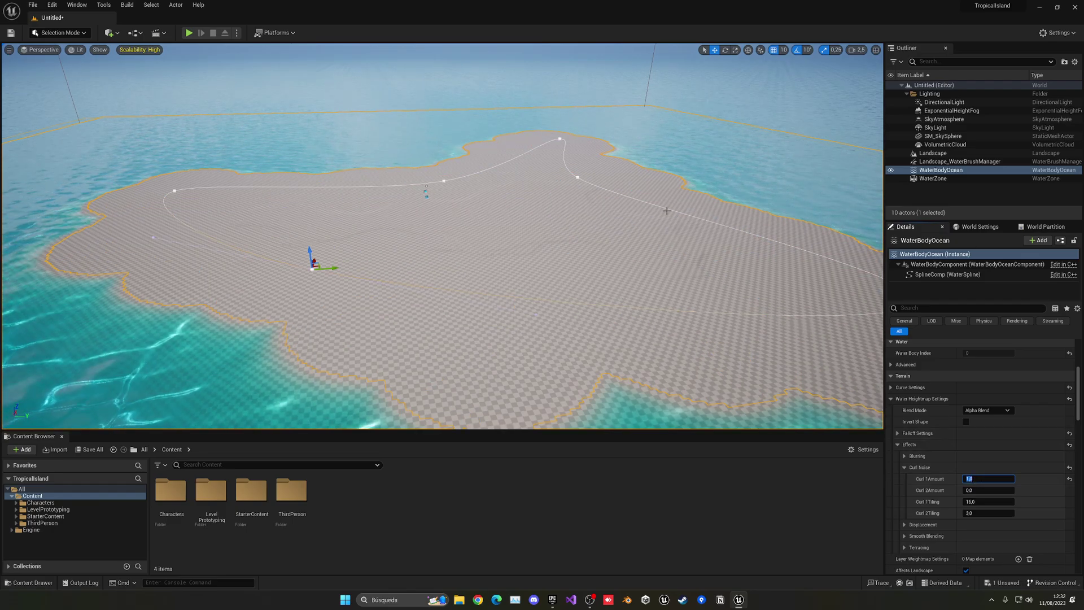
Set the ocean's Curl 1 Amount to 0.2 to soften the jagged shoreline
right_click_drag(423, 331, 458, 347)
right_click_drag(146, 308, 124, 308)
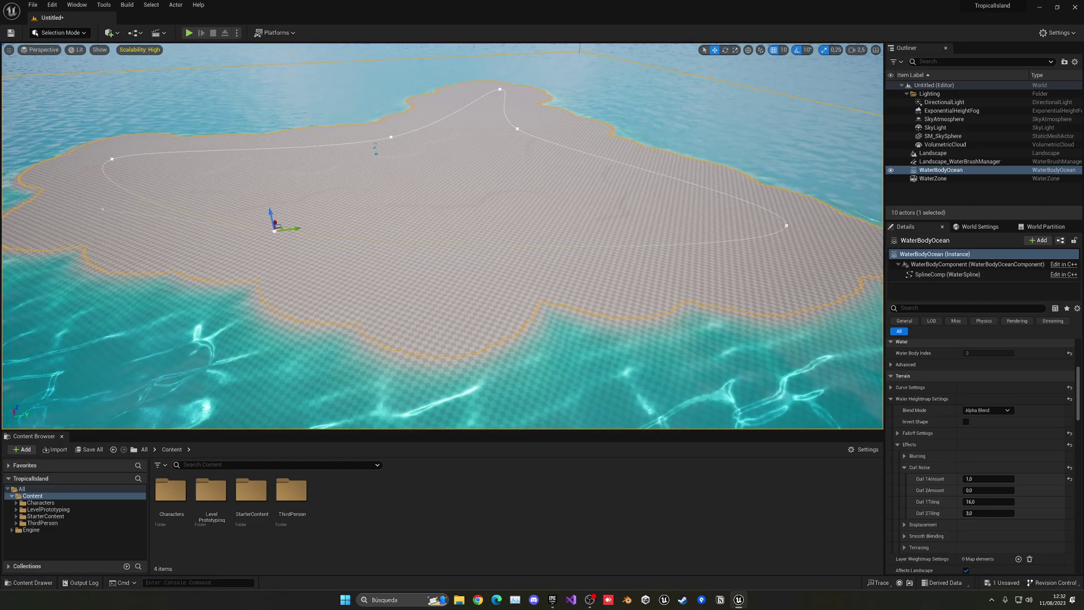
left_click(982, 480)
type("0.2")
key("Return")
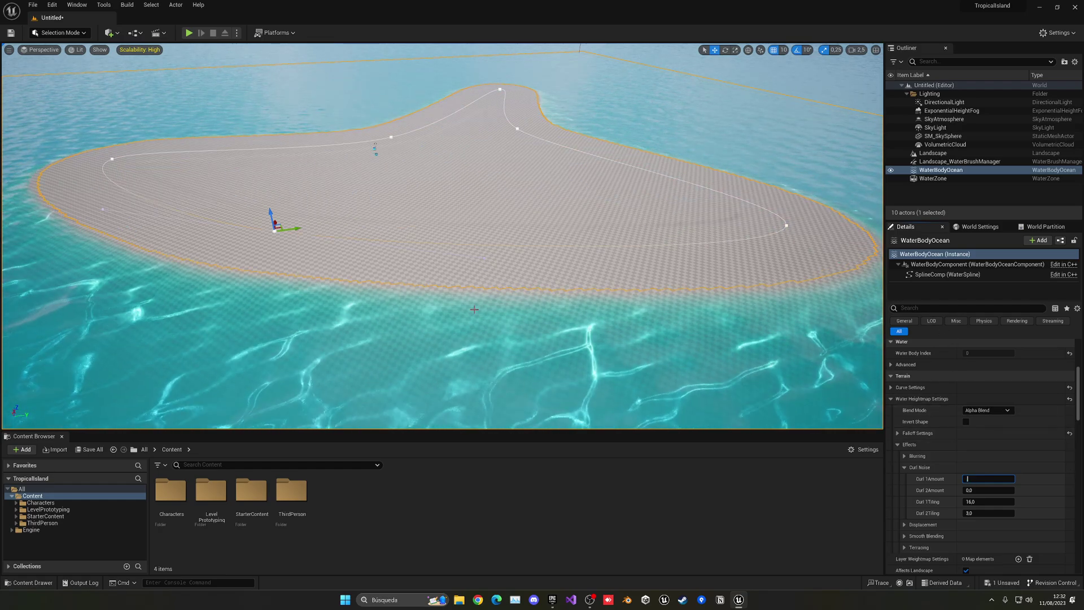
Check the shoreline with the landscape selected and set the ocean's Curl 1 Amount to 0.1
double_click(938, 153)
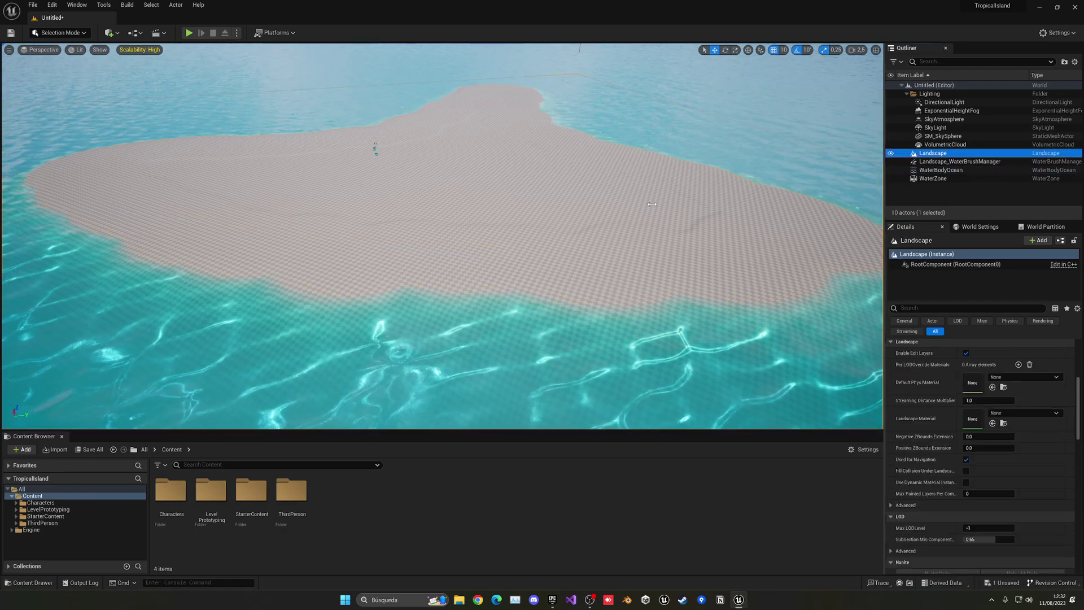
right_click_drag(442, 238, 598, 217)
right_click_drag(406, 242, 407, 249)
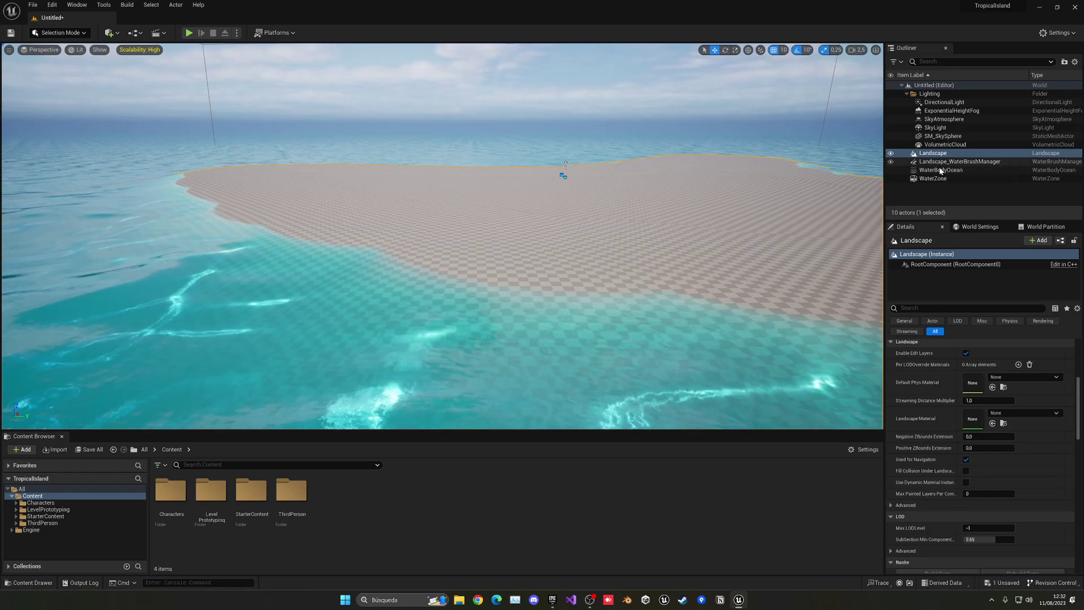
left_click(938, 170)
left_click(980, 410)
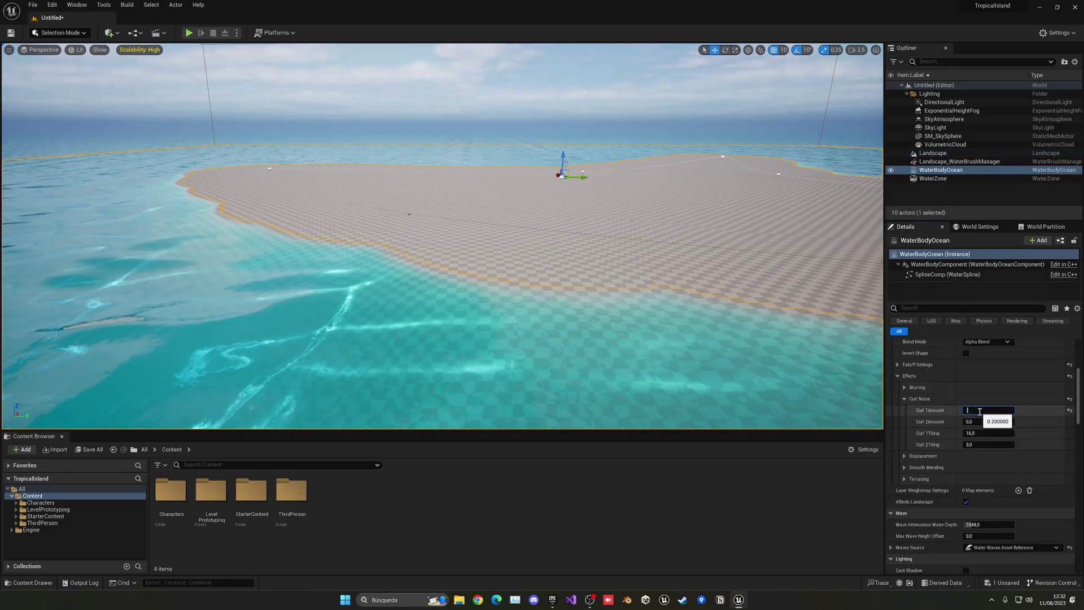
Save the level in the Content folder under the name Island
right_click_drag(706, 249, 790, 266)
key("w")
mouse_move(575, 248)
right_mouse_down()
mouse_move(686, 263)
mouse_move(575, 249)
right_mouse_up()
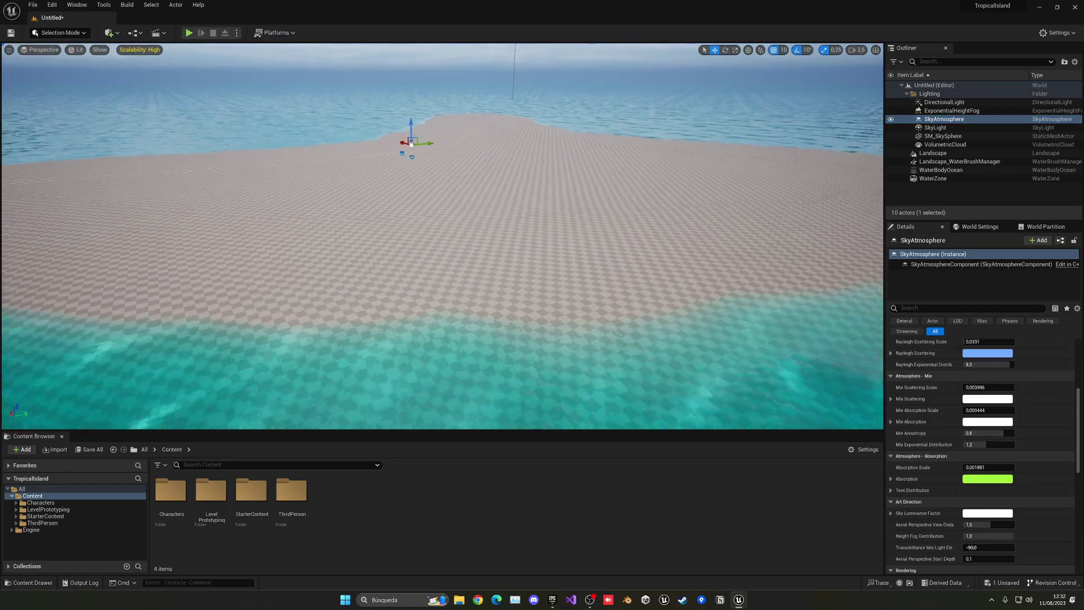
key("ctrl+s")
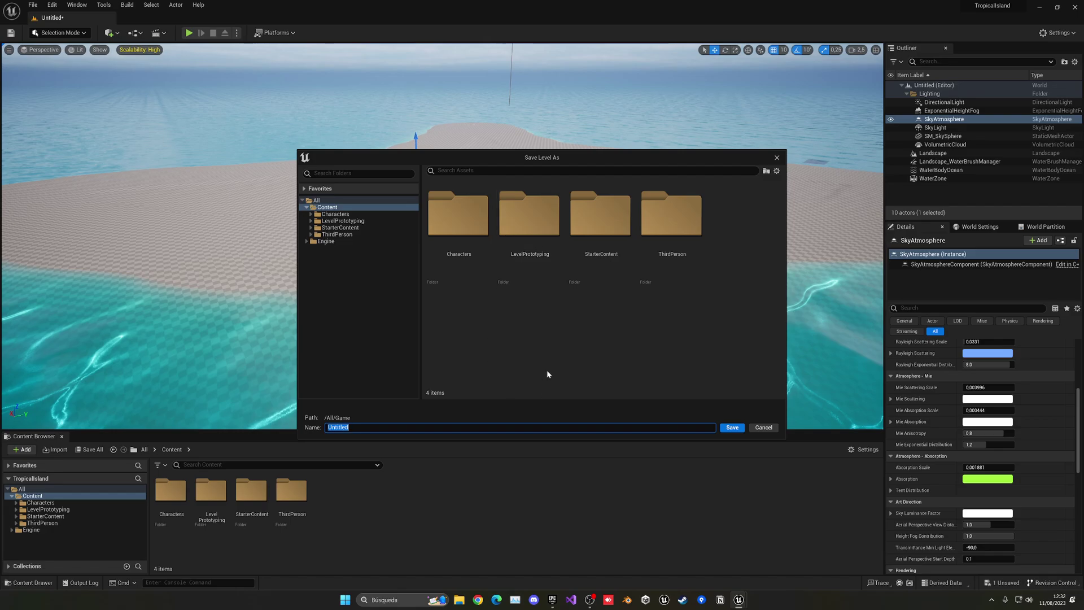
key("Return")
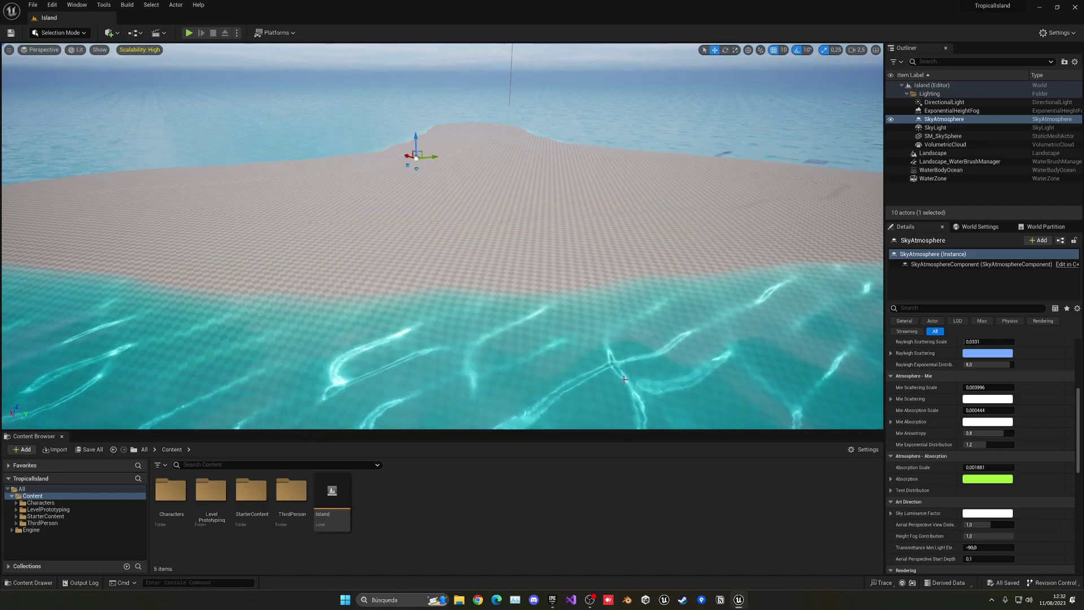
Switch to Landscape mode and set the Sculpt tool's strength to about 0.27 and brush size to about 1728
left_click(60, 33)
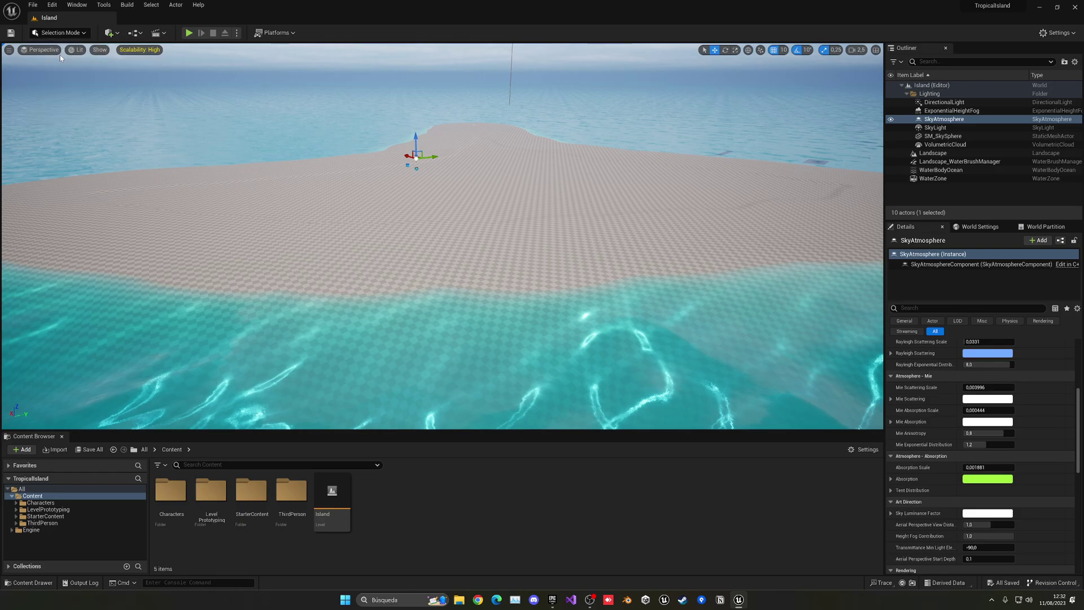
left_click(60, 55)
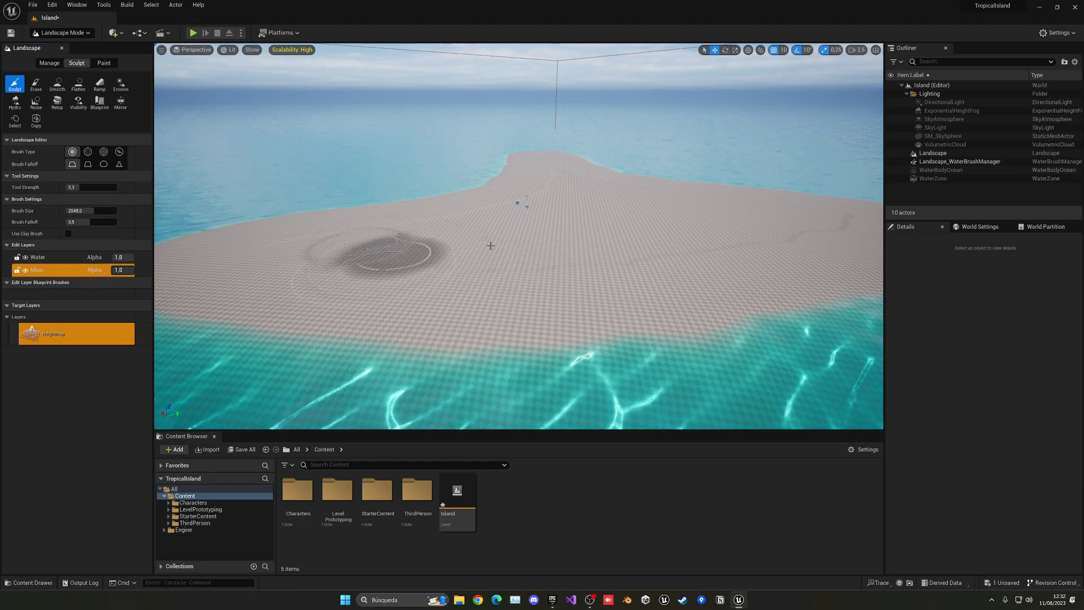
key("w")
right_click_drag(490, 249, 492, 258)
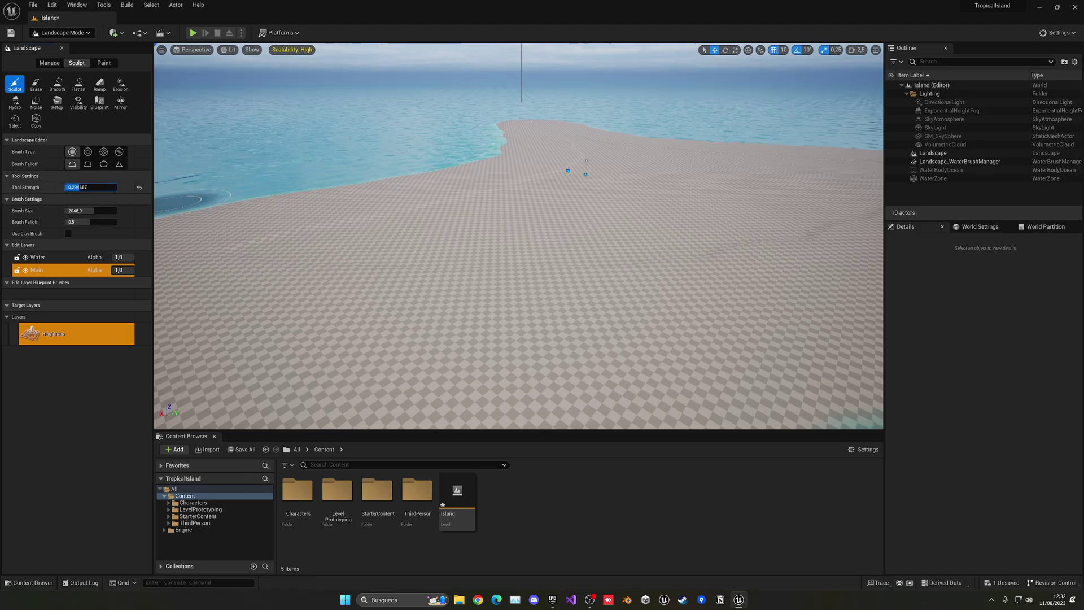
left_click_drag(92, 210, 91, 211)
right_click_drag(484, 254, 482, 262)
key("s")
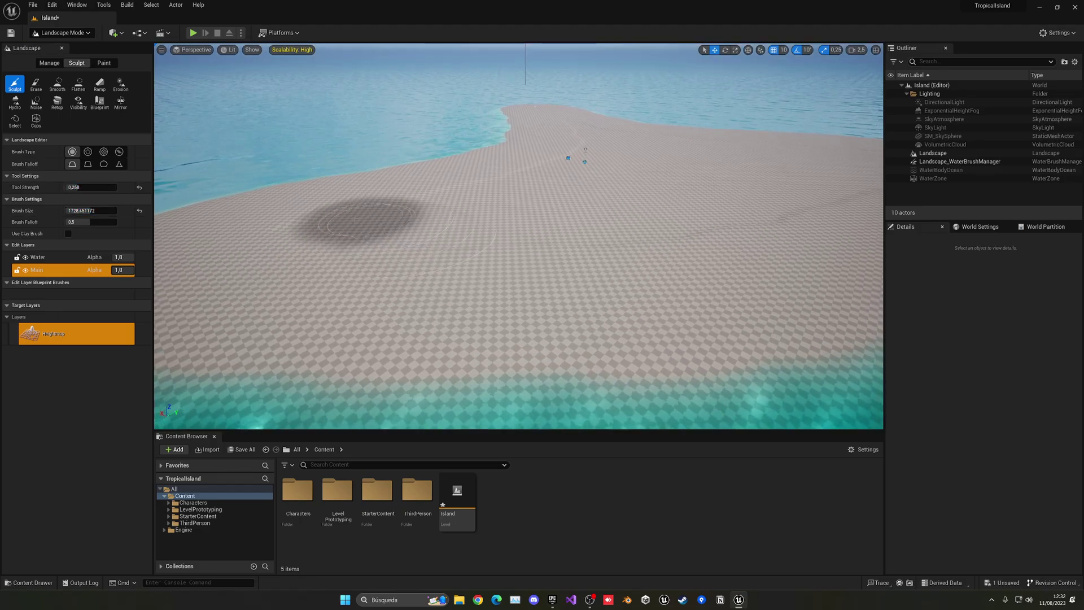
Sculpt gentle raised hills across the island's interior with broad brush strokes
mouse_move(319, 230)
left_mouse_down()
mouse_move(663, 242)
mouse_move(755, 225)
left_mouse_up()
key("w")
mouse_move(755, 225)
right_mouse_down()
mouse_move(721, 223)
mouse_move(713, 205)
right_mouse_up()
right_click_drag(664, 162, 698, 161)
key("a")
mouse_move(663, 162)
left_mouse_down()
mouse_move(530, 190)
mouse_move(348, 257)
left_mouse_up()
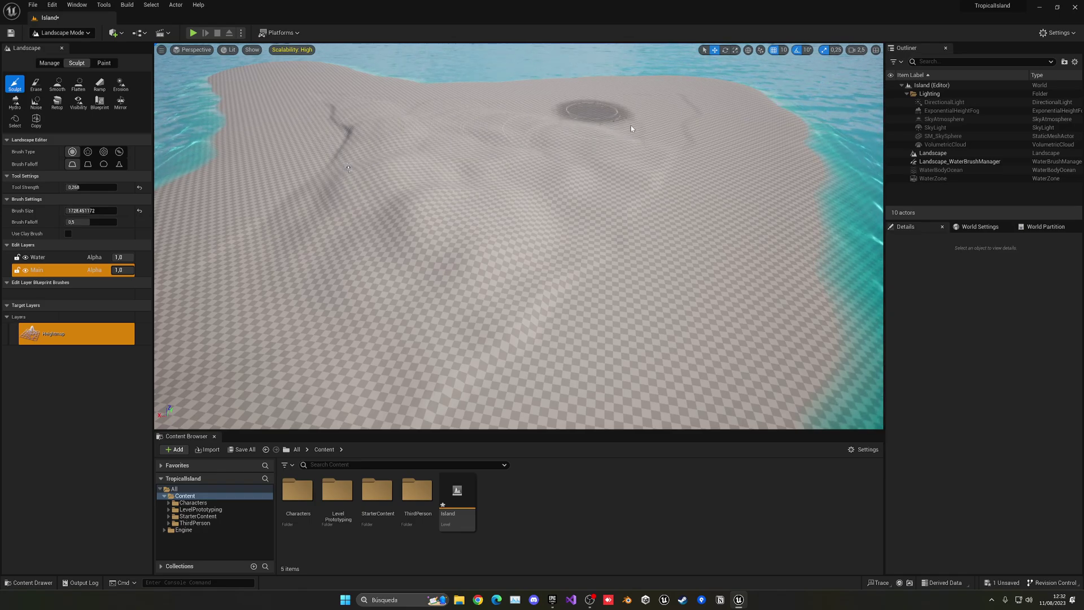
right_click_drag(348, 168, 305, 175)
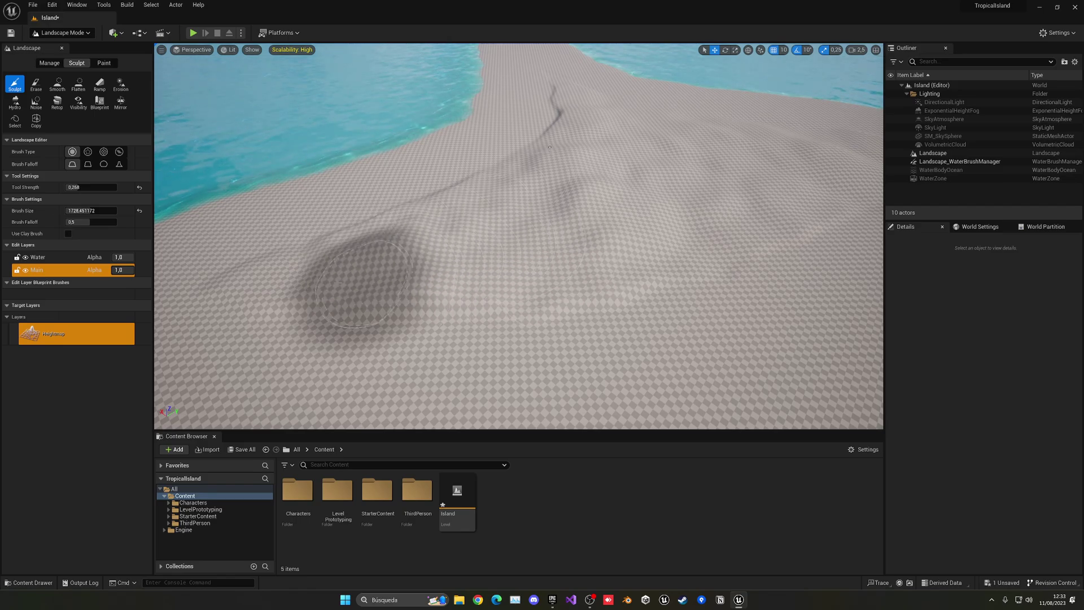
key("s")
right_click_drag(355, 283, 389, 277)
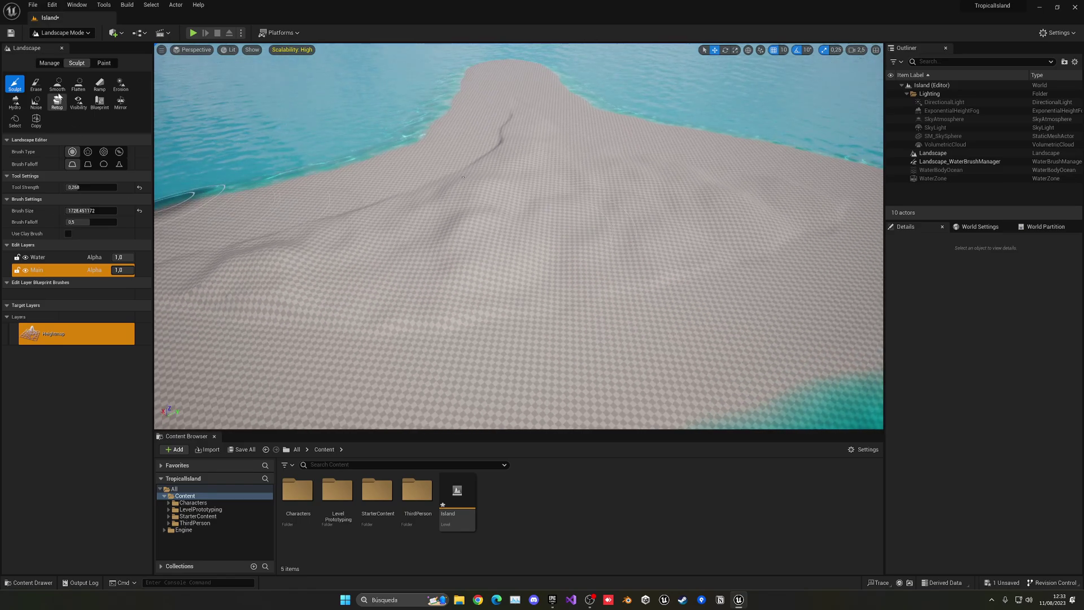
Smooth the sculpted hills with the Smooth tool and return to Selection mode
left_click(58, 83)
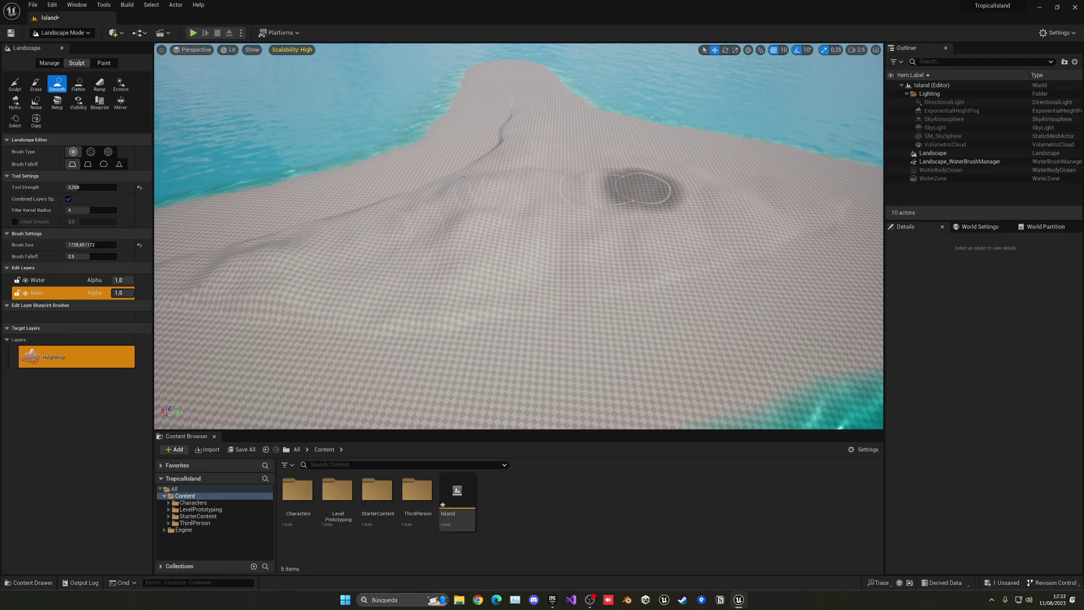
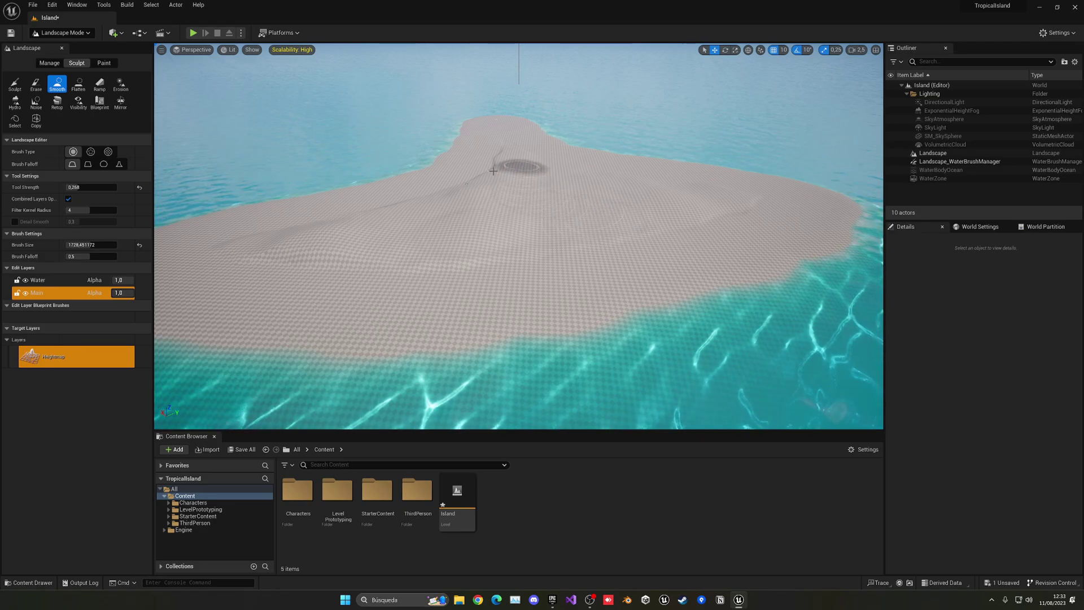
left_click(59, 33)
left_click(53, 44)
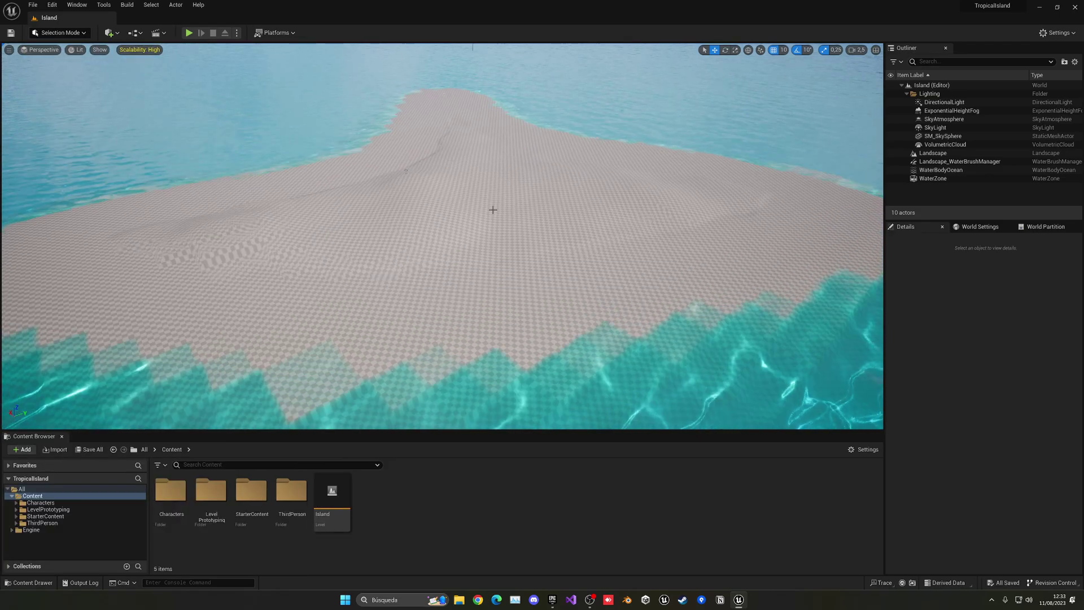
Inspect the sculpted island and expand the Falloff Settings of the ocean water body, collapsing its Effects
right_click_drag(493, 209, 564, 203)
key("w")
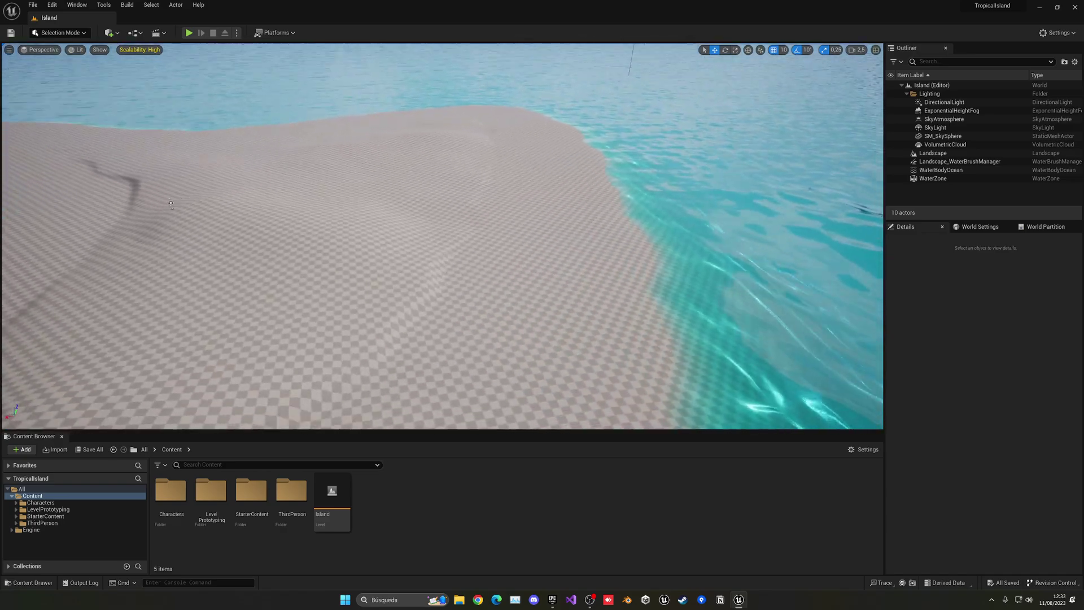
right_click_drag(171, 204, 104, 201)
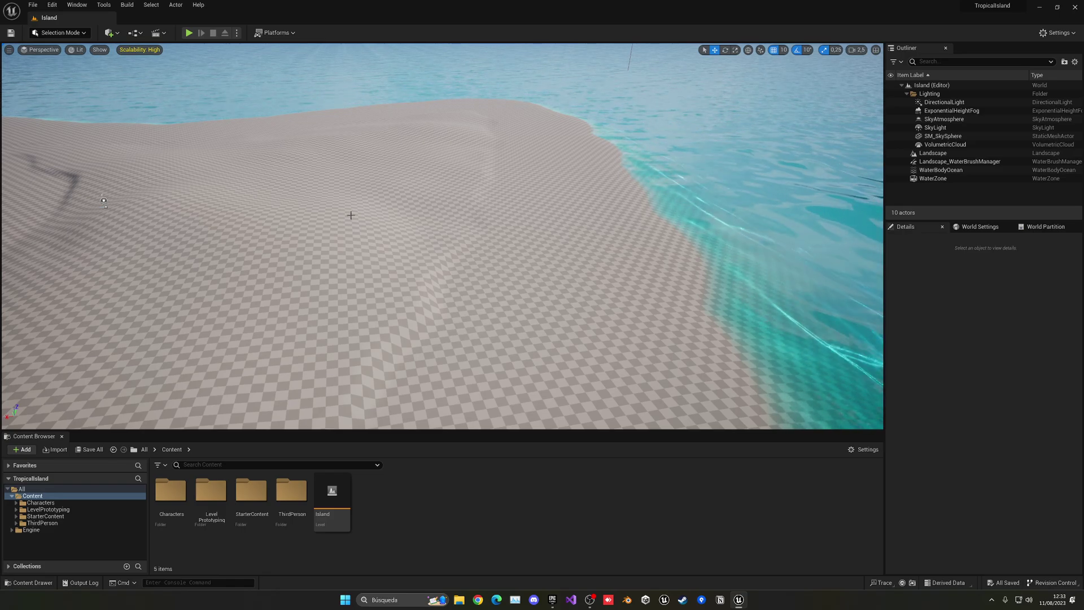
right_click_drag(350, 212, 221, 209)
key("s")
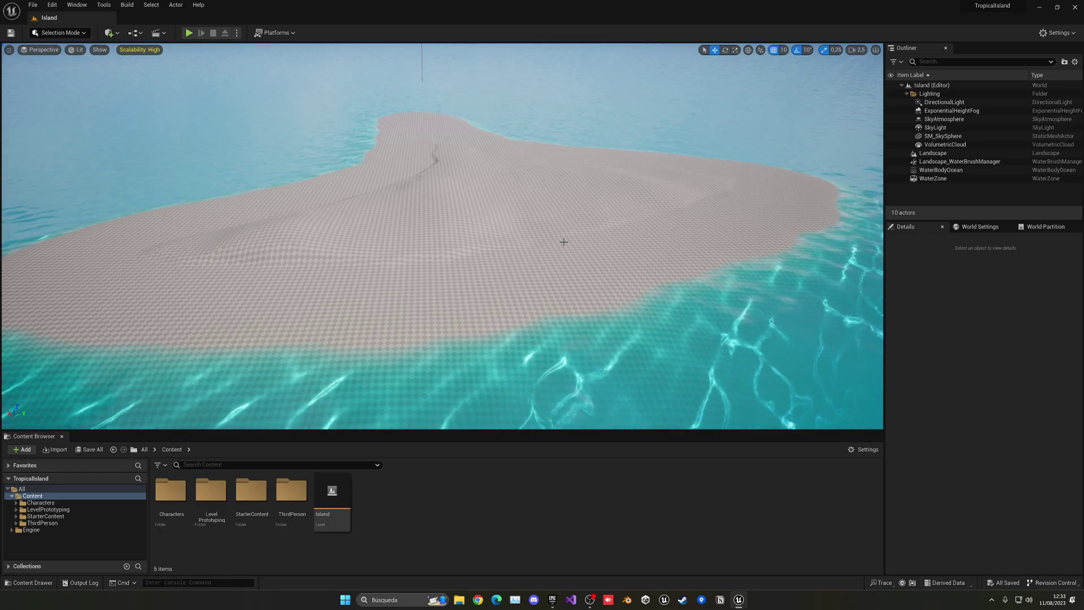
left_click(930, 171)
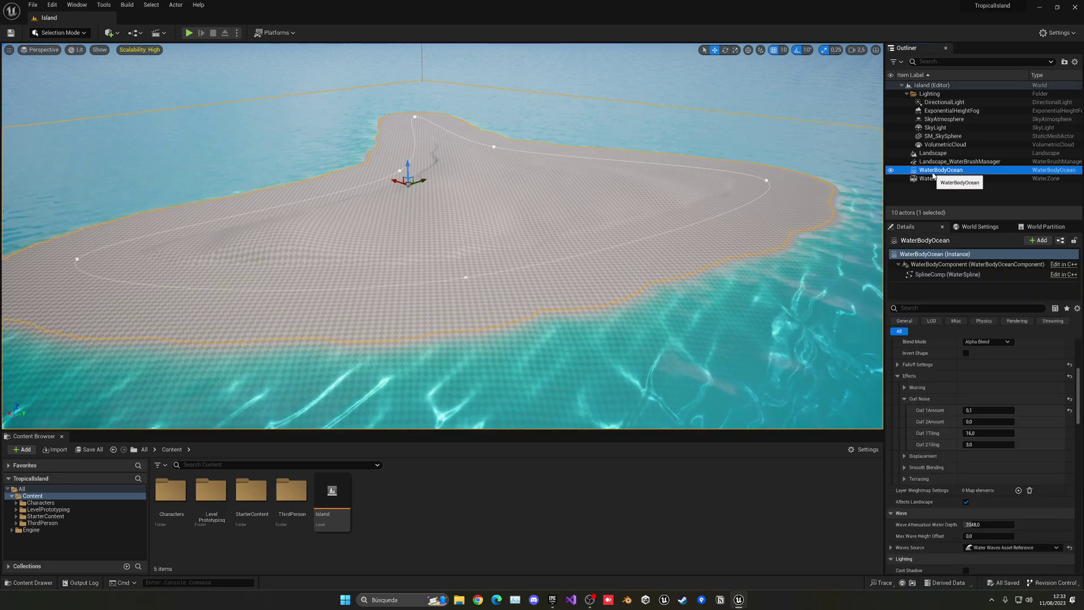
left_click(898, 376)
left_click(898, 365)
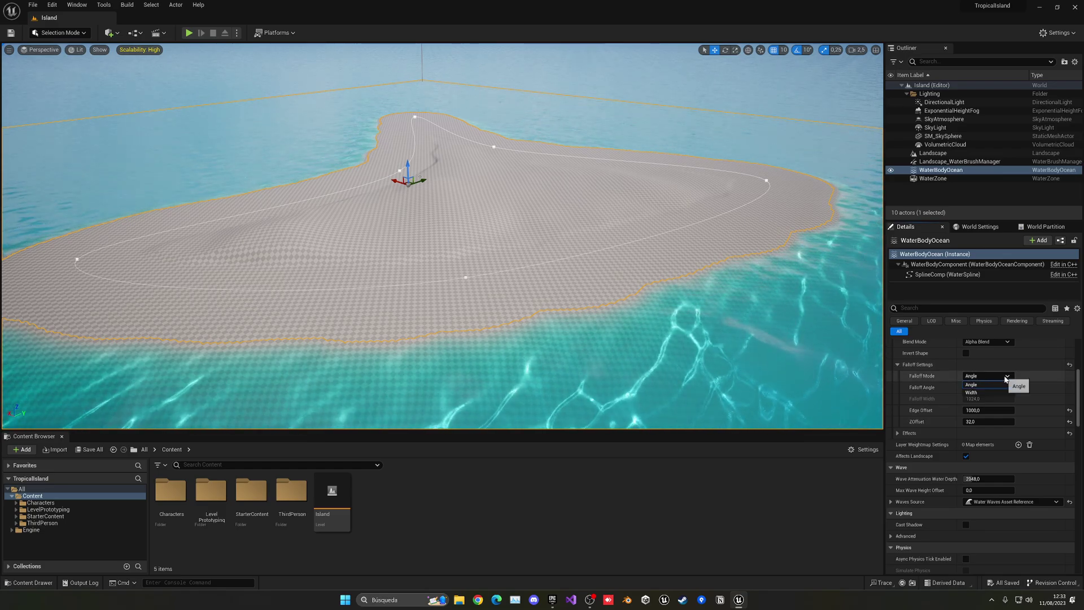
Try a Falloff Angle of 10 on the ocean with Falloff Mode set to Angle
left_click(990, 385)
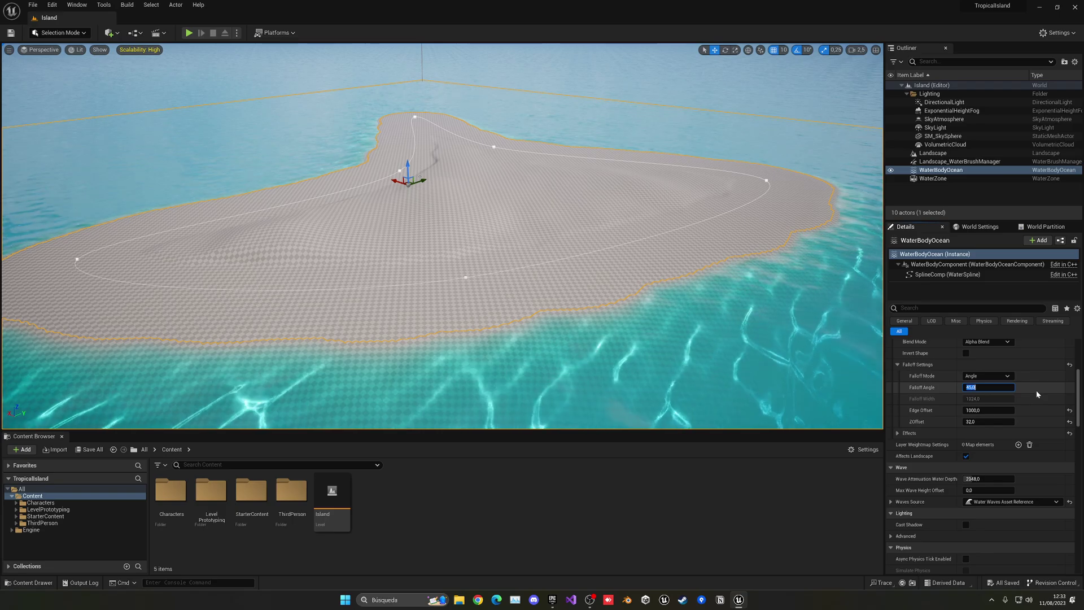
type("10")
key("Return")
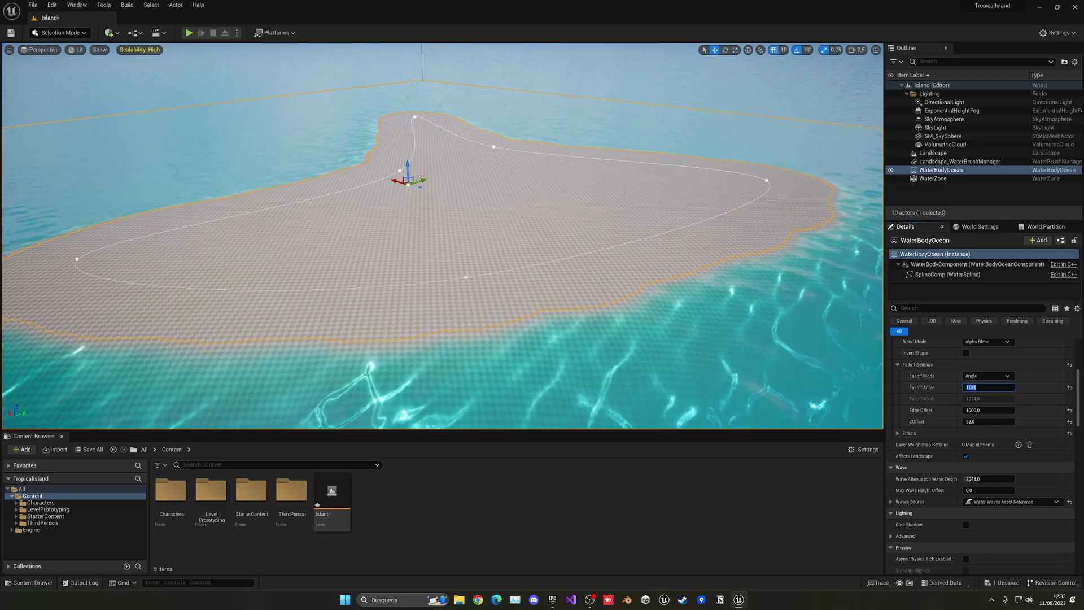
Check the flattened terrain up close and set the ocean's Falloff Angle to 70
key("w")
right_click_drag(478, 212, 478, 182)
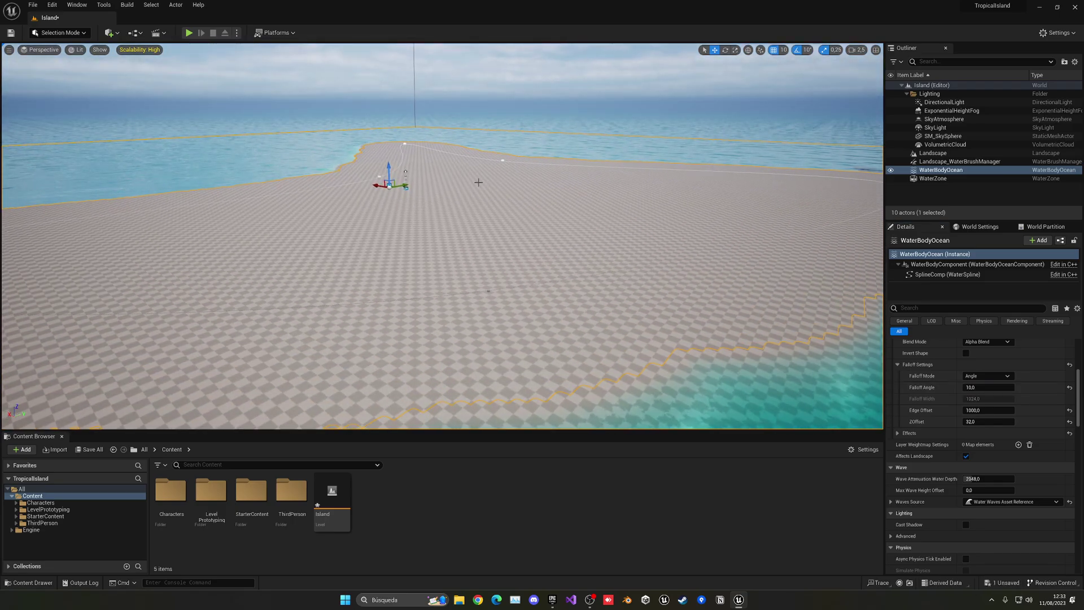
left_click(980, 388)
key("Return")
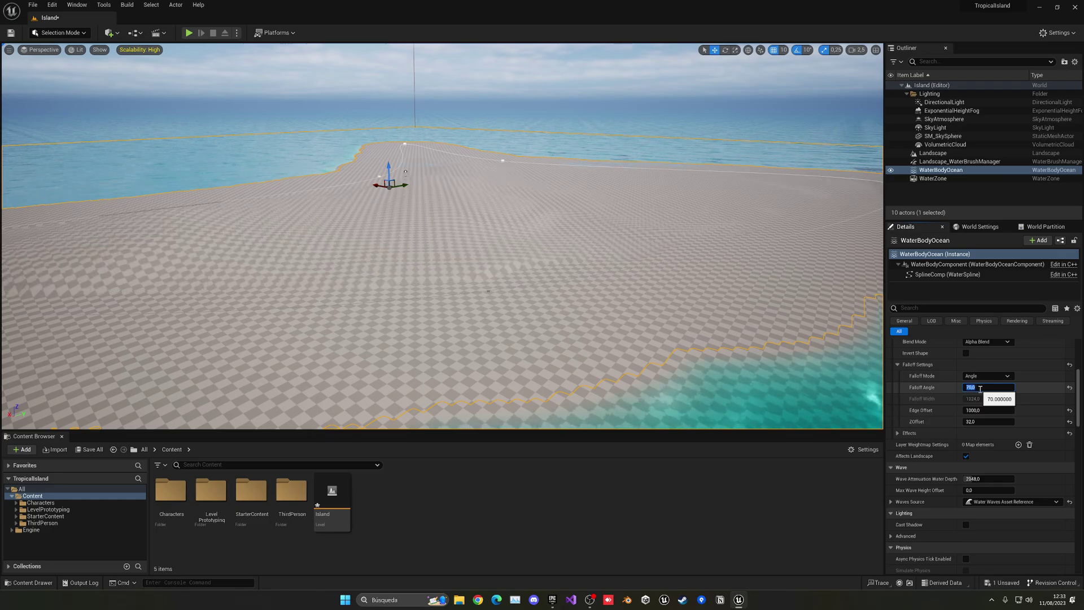
Inspect the shoreline from another angle and try a Falloff Angle of 45 on the ocean water body
right_click_drag(564, 226, 644, 246)
key("w")
right_click_drag(548, 130, 459, 130)
key("s")
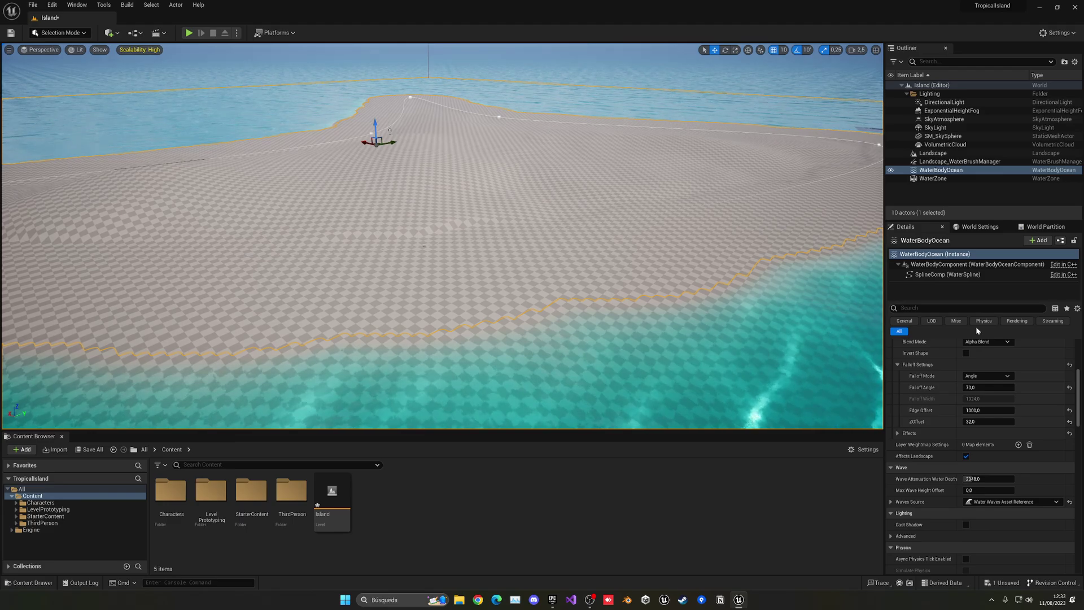
left_click(994, 388)
type("45")
key("Return")
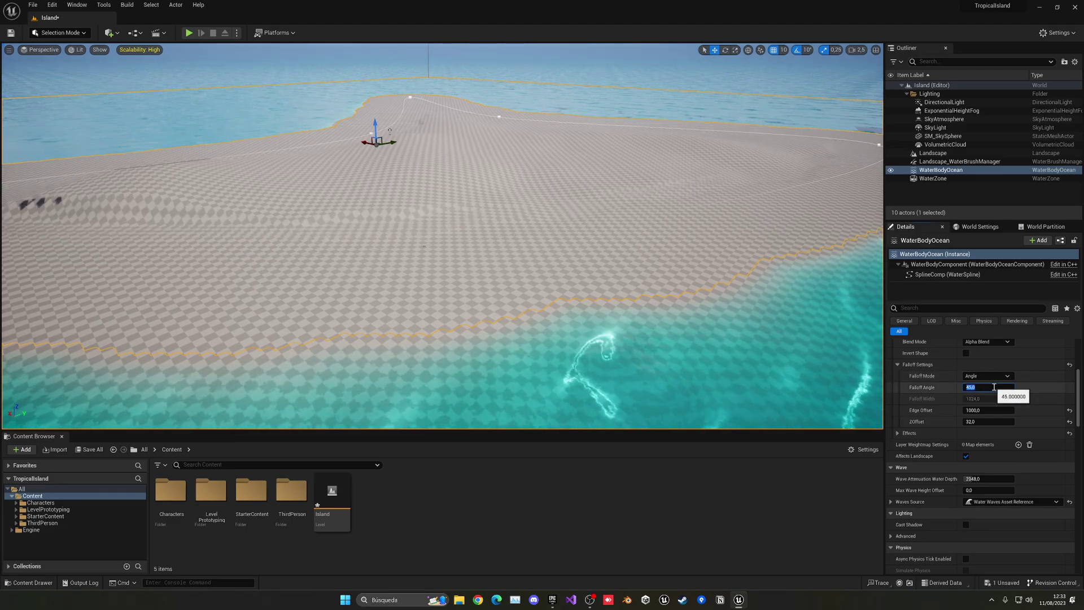
Try a Falloff Angle of 90 on the ocean and check how the terrain meets the water
type("9")
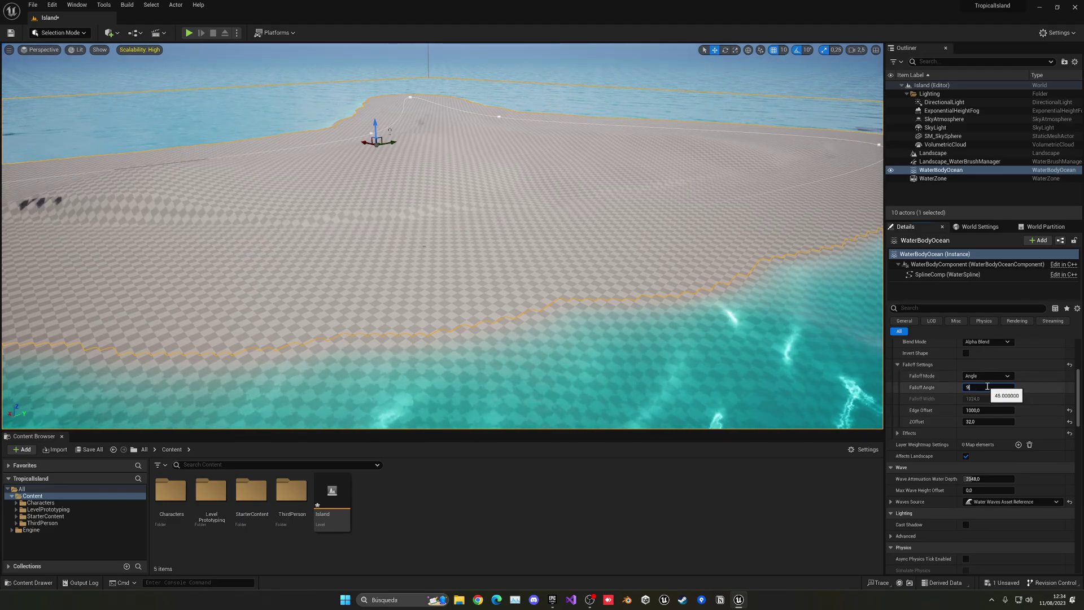
type("0")
key("Return")
mouse_move(676, 238)
right_mouse_down()
mouse_move(700, 240)
mouse_move(666, 241)
right_mouse_up()
right_click_drag(587, 235, 574, 235)
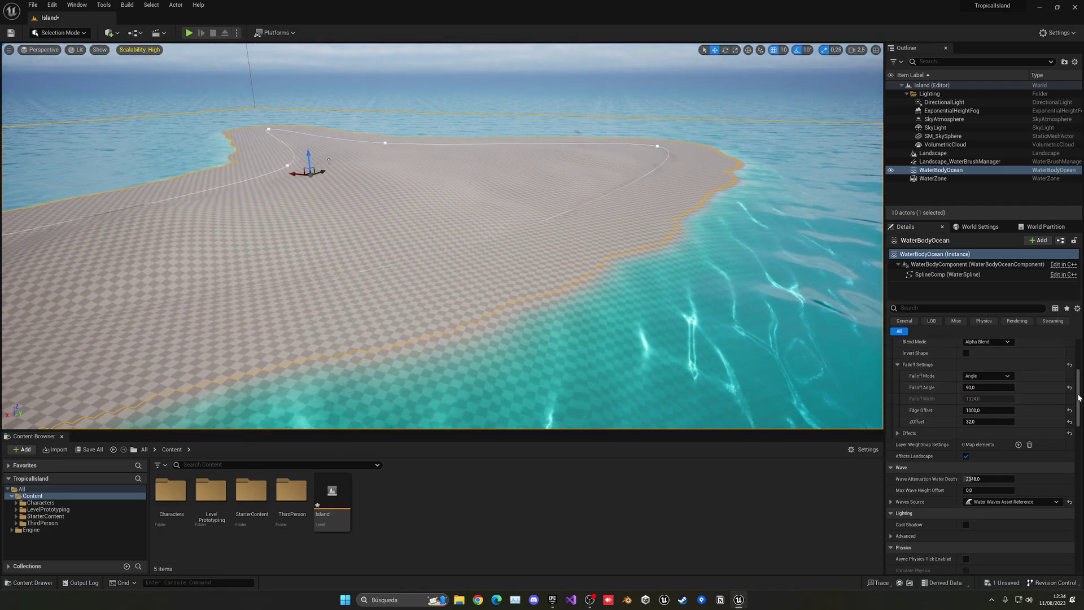
Set the ocean's Falloff Angle to 50
left_click(1008, 387)
type("50")
key("Return")
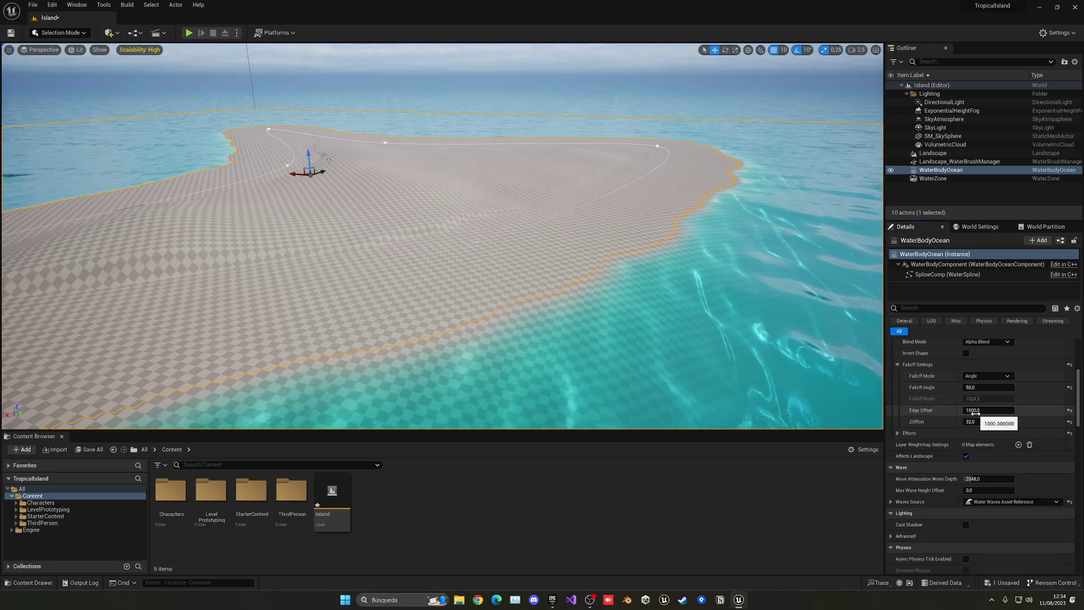
Try an Edge Offset of 1 on the ocean and check the island's inner terrain up close
type("1")
key("Return")
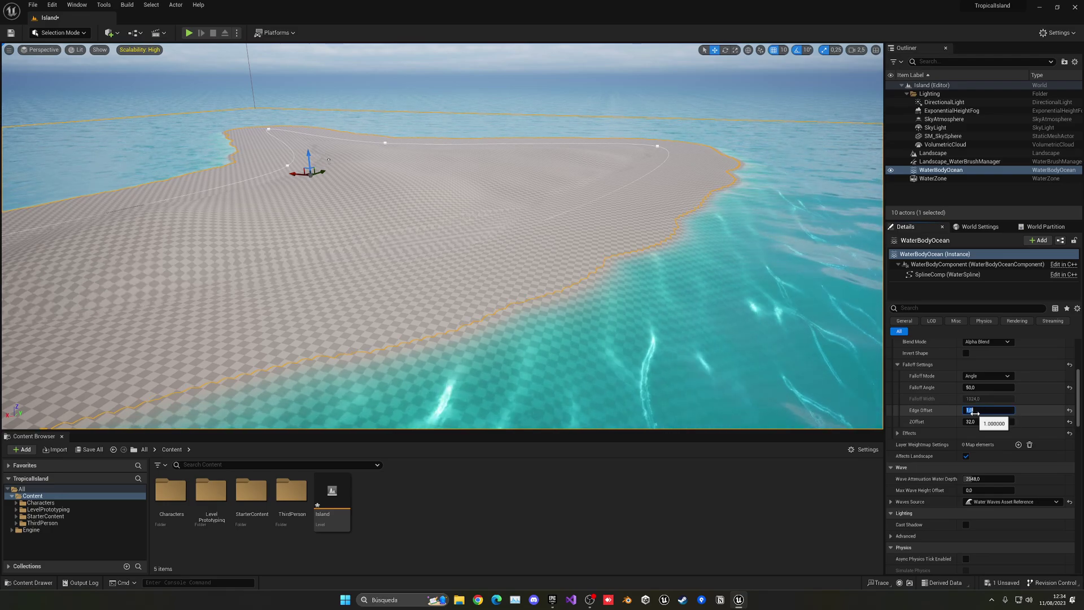
key("w")
right_click_drag(493, 195, 467, 193)
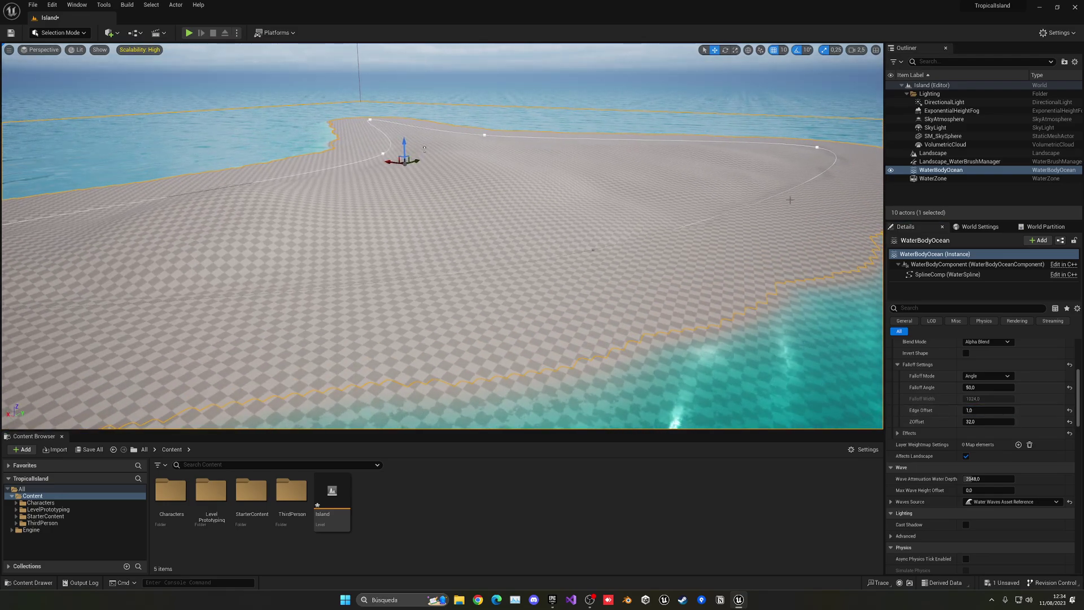
right_click_drag(790, 200, 743, 266)
key("w")
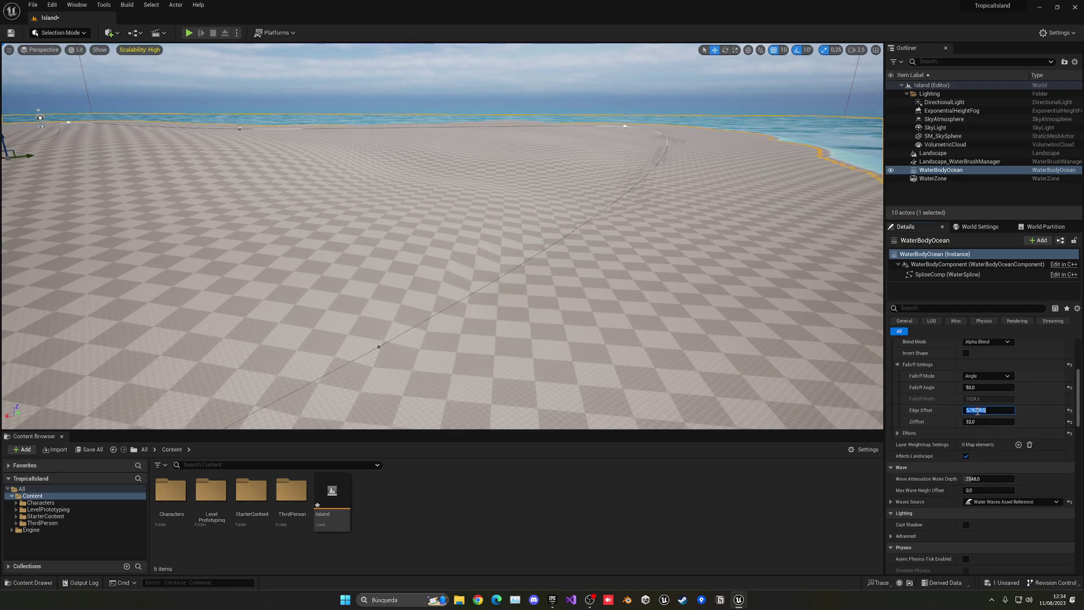
Try an Edge Offset of 5000 on the ocean and inspect its effect on the terrain and coastline
key("Return")
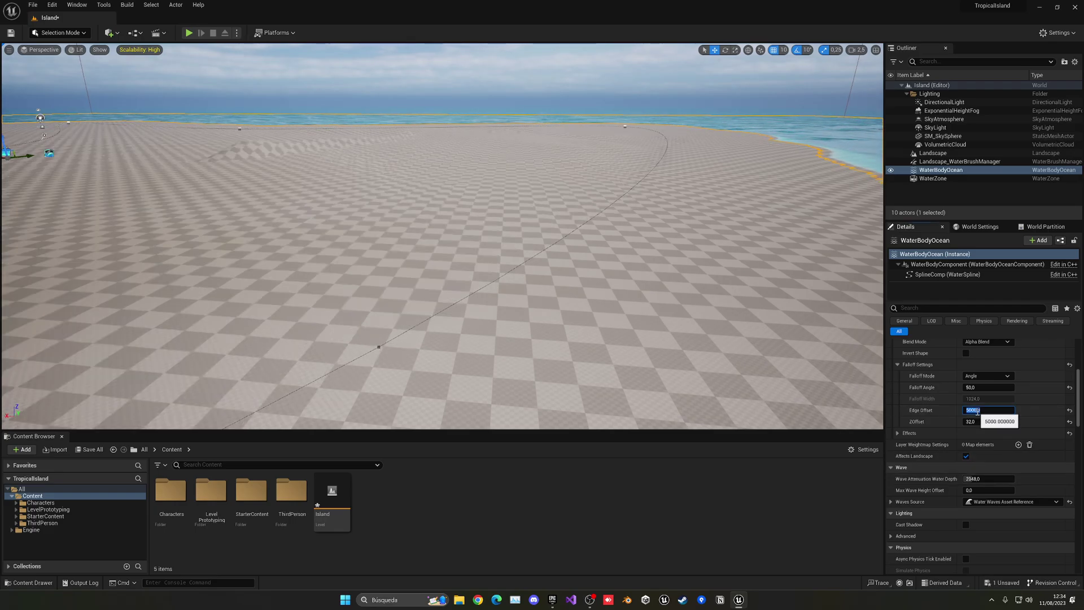
key("s")
right_click_drag(590, 249, 558, 238)
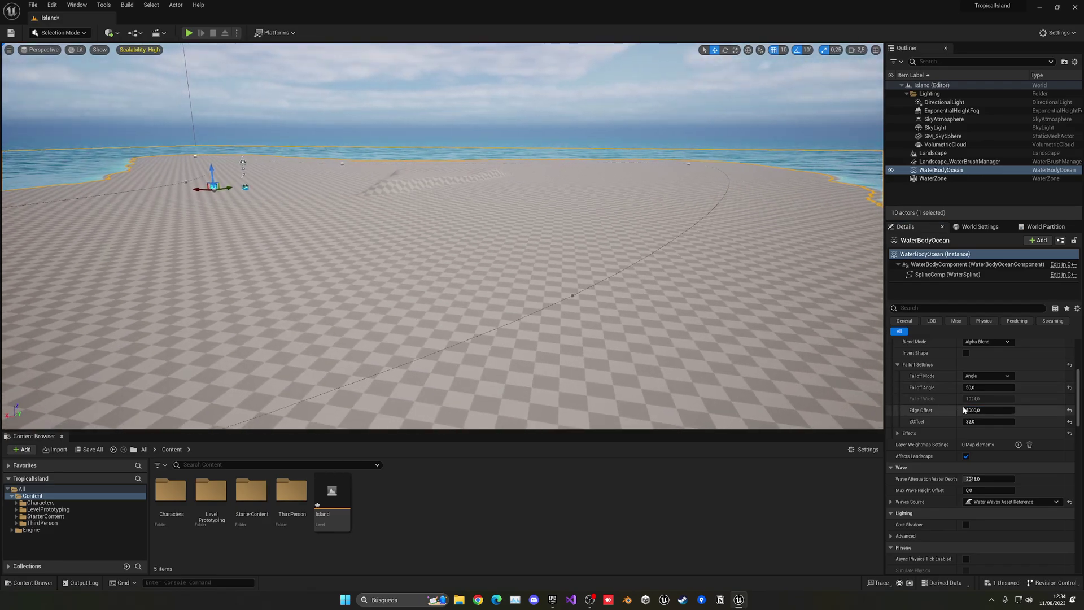
key("w")
right_click_drag(711, 282, 736, 350)
key("w")
key("s")
key("w")
key("s")
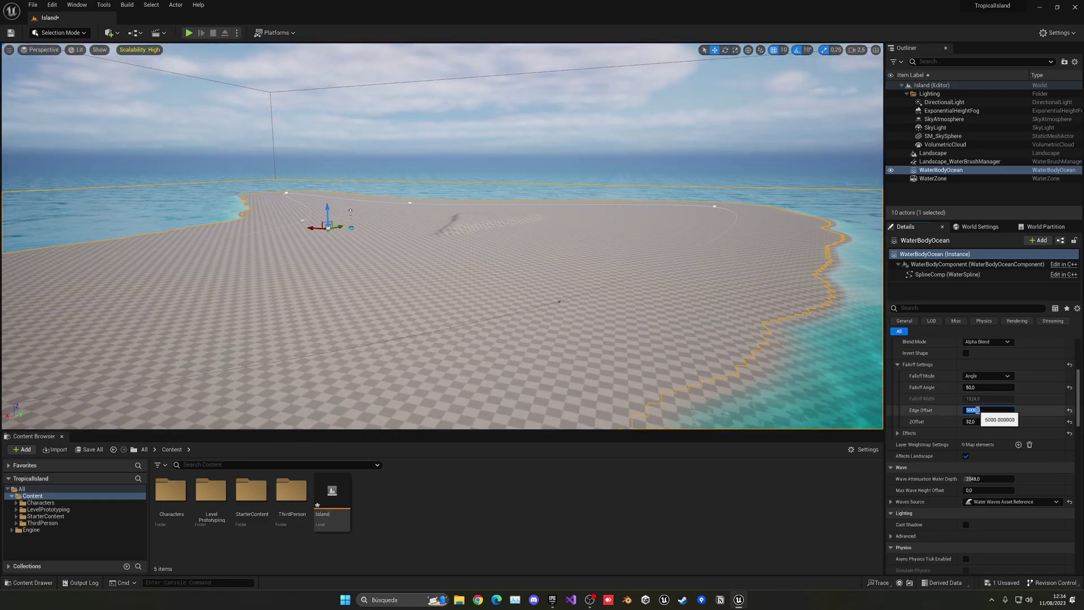
Try Edge Offset values of 0 and -1000 on the ocean, checking the shoreline for each
type("0")
key("Return")
right_click_drag(610, 272, 619, 277)
key("w")
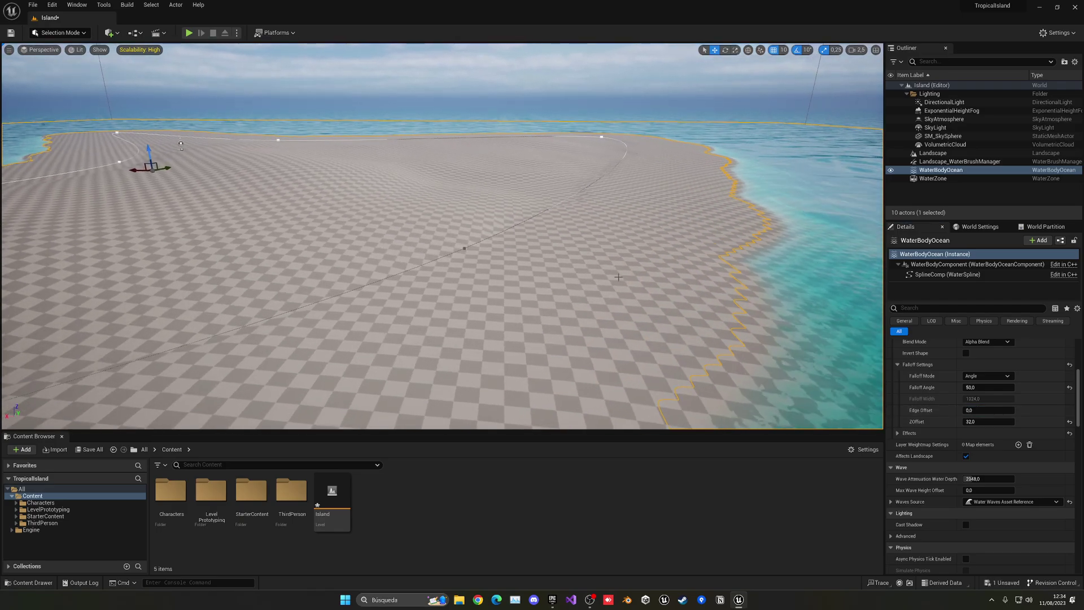
left_click(982, 412)
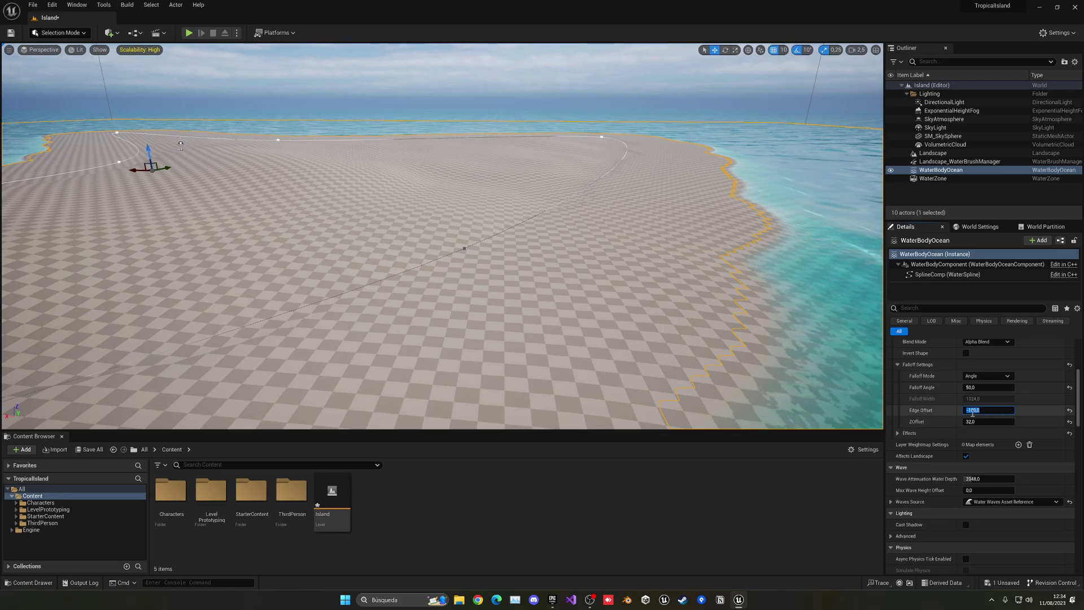
right_click_drag(496, 131, 506, 136)
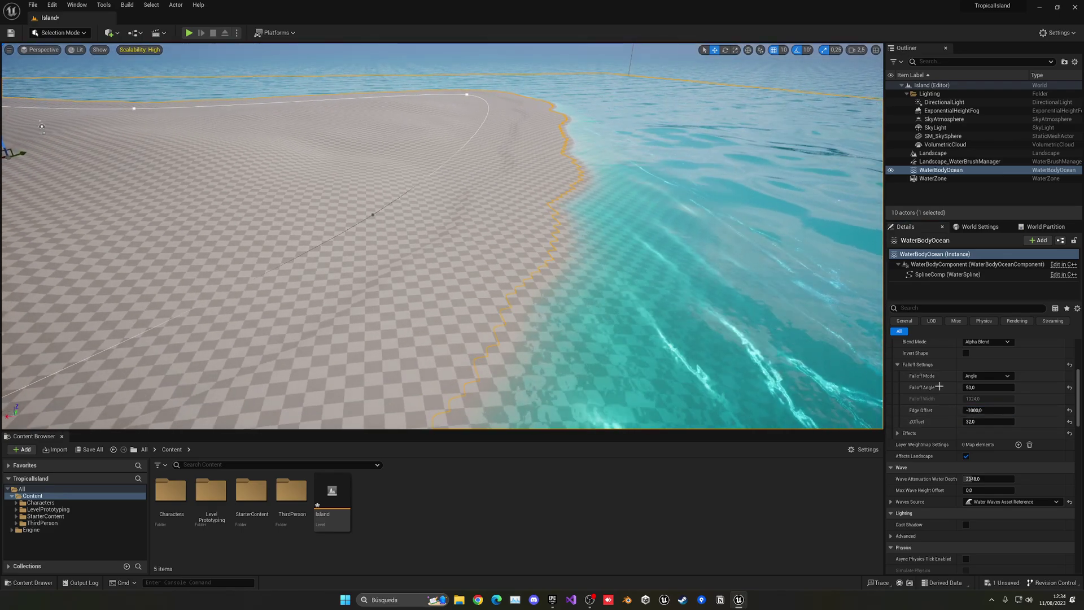
Try stronger negative Edge Offsets of -3000 and -5000 on the ocean and compare the resulting coastlines
left_click(972, 410)
type("-3000")
key("Return")
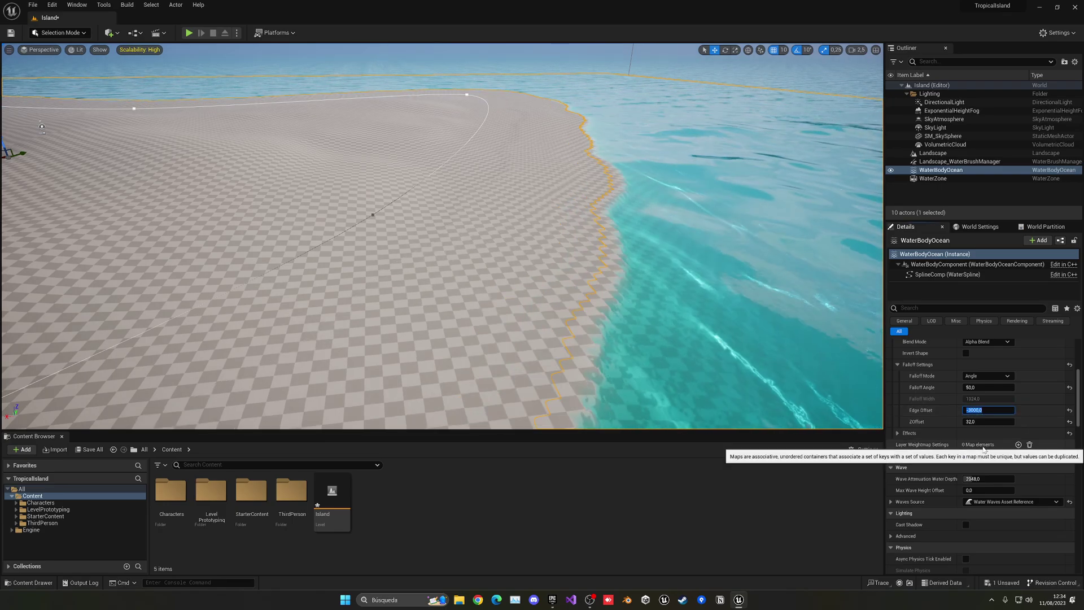
mouse_move(497, 226)
right_mouse_down()
mouse_move(512, 235)
mouse_move(503, 233)
right_mouse_up()
right_click_drag(493, 128, 493, 128)
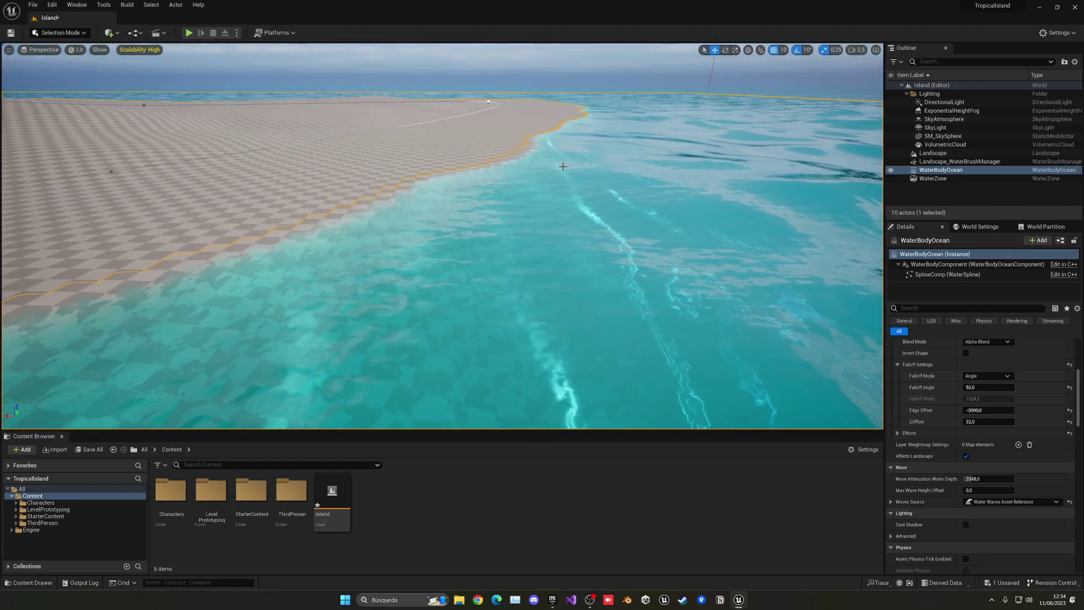
left_click(970, 410)
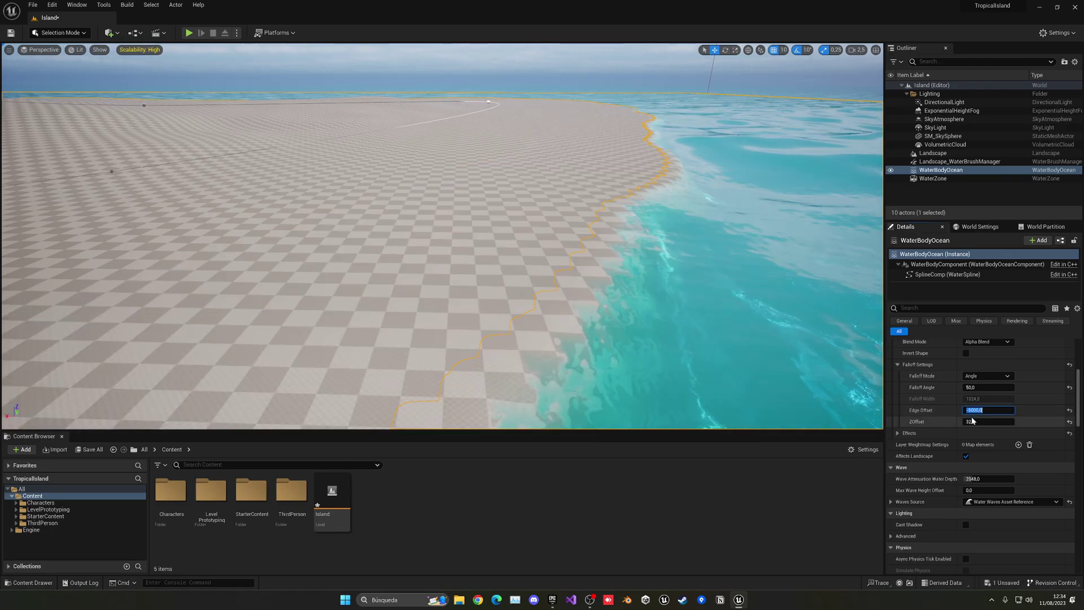
right_click_drag(602, 298, 602, 298)
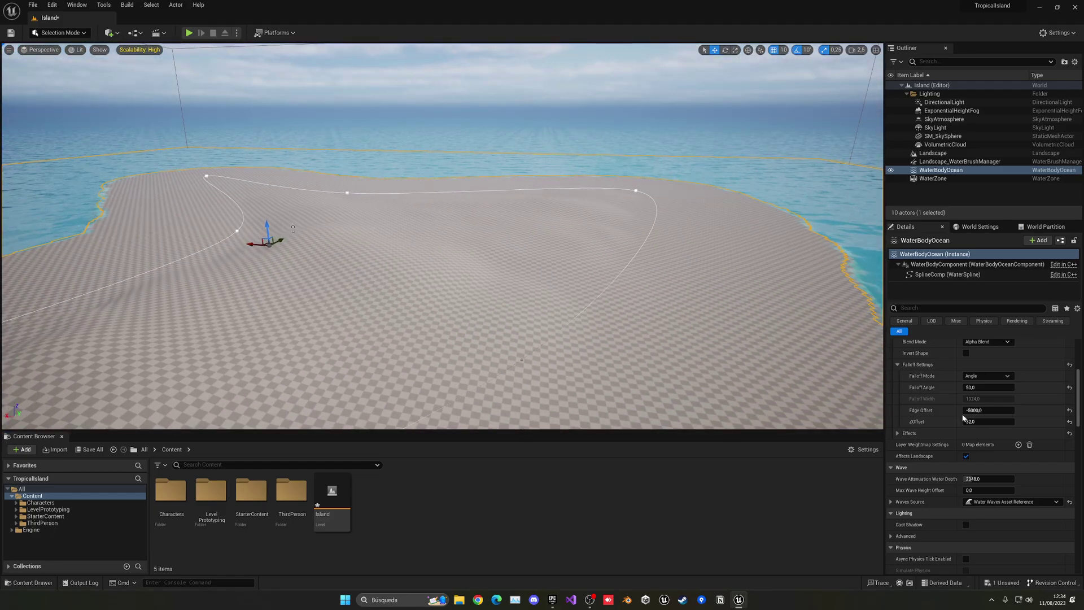
Reset the ocean's Edge Offset to 0 for comparison and settle on -1000
type("0")
key("Return")
right_click_drag(649, 305, 602, 298)
left_click(977, 410)
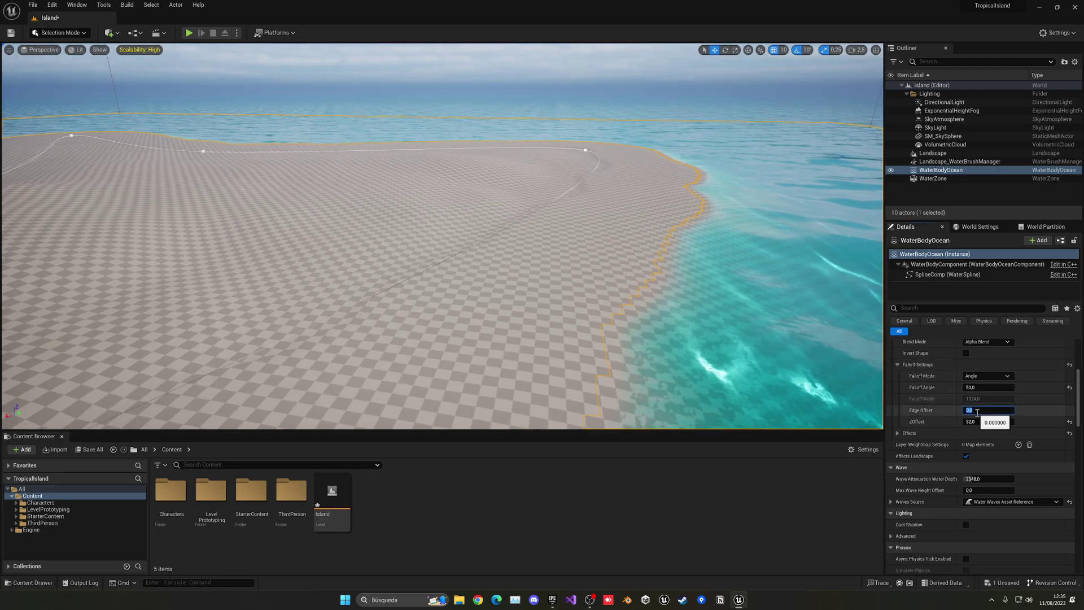
key("Return")
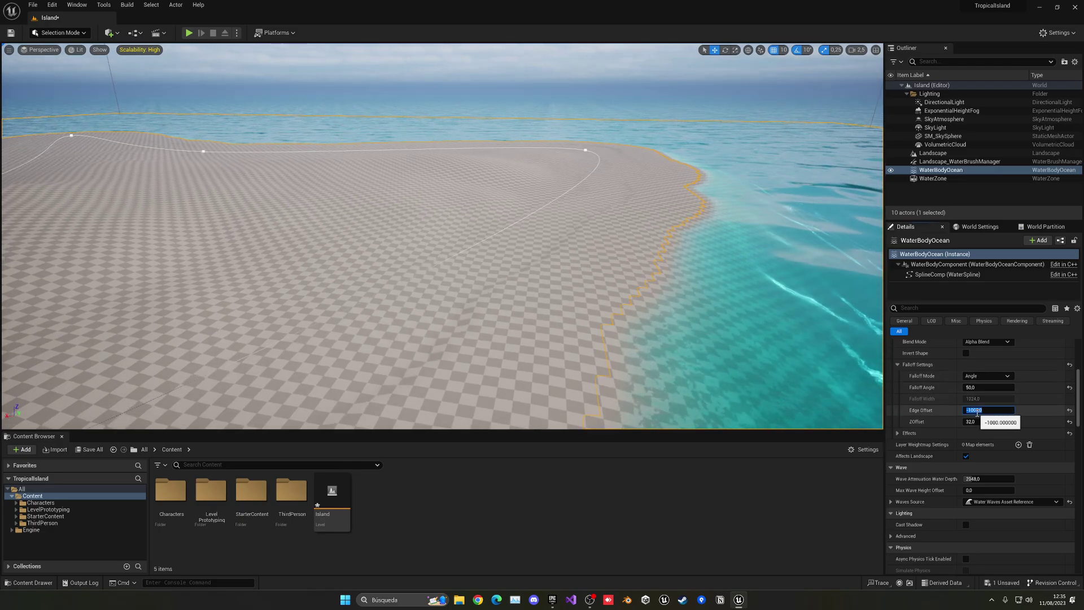
Lower the ocean's ZOffset to about 4.9 while checking the beach up close
right_click_drag(734, 316, 734, 316)
left_click_drag(995, 422, 988, 424)
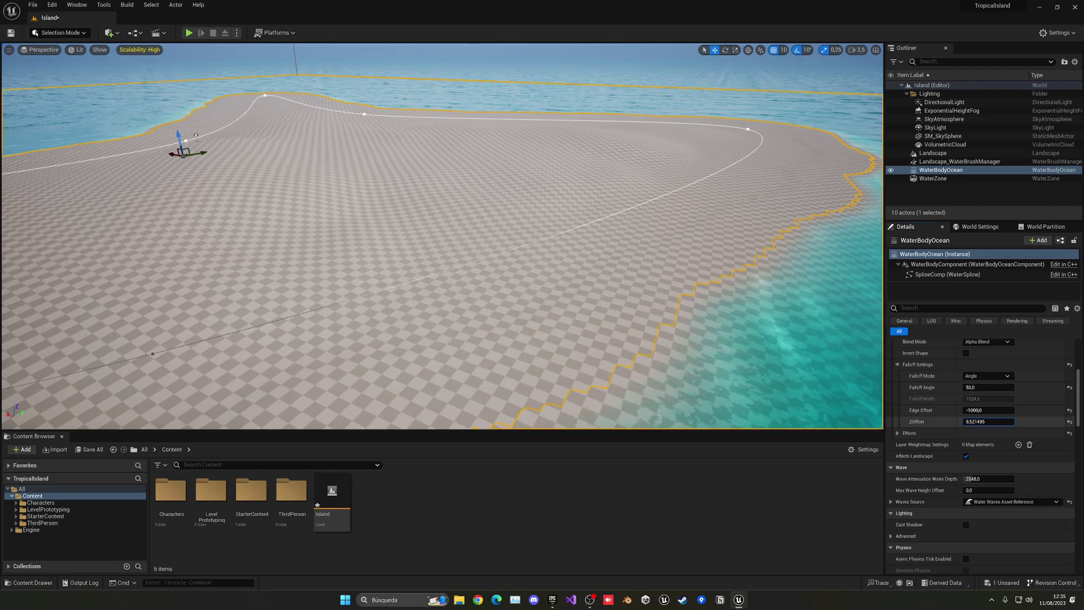
key("w")
right_click_drag(734, 316, 734, 316)
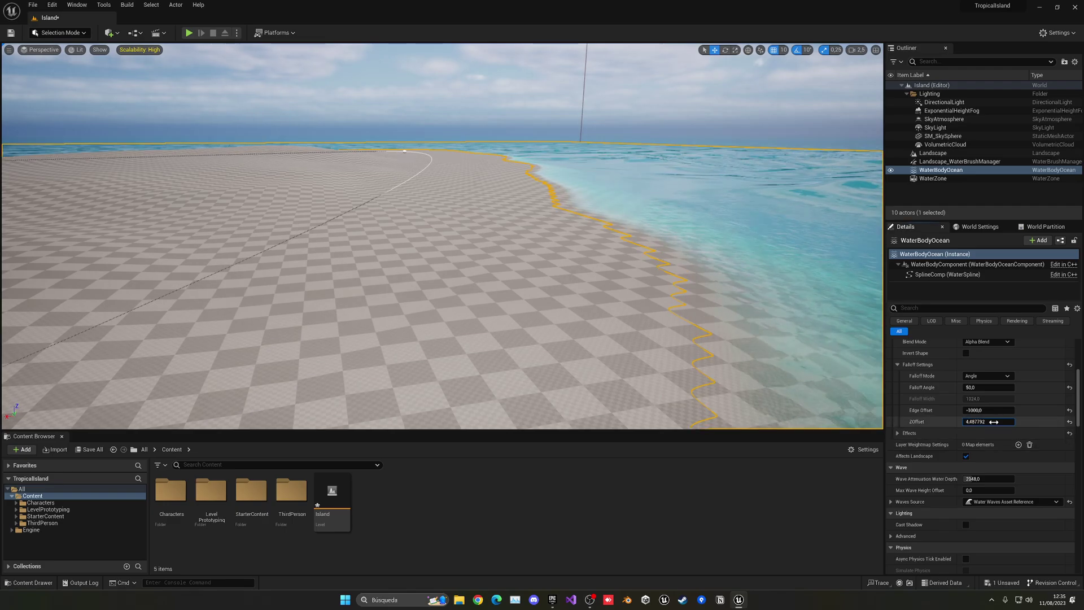
Look over the whole island, deselect the ocean water body and save the level
right_click_drag(734, 271, 734, 272)
key("s")
key("w")
right_click_drag(464, 179, 651, 219)
left_click(958, 198)
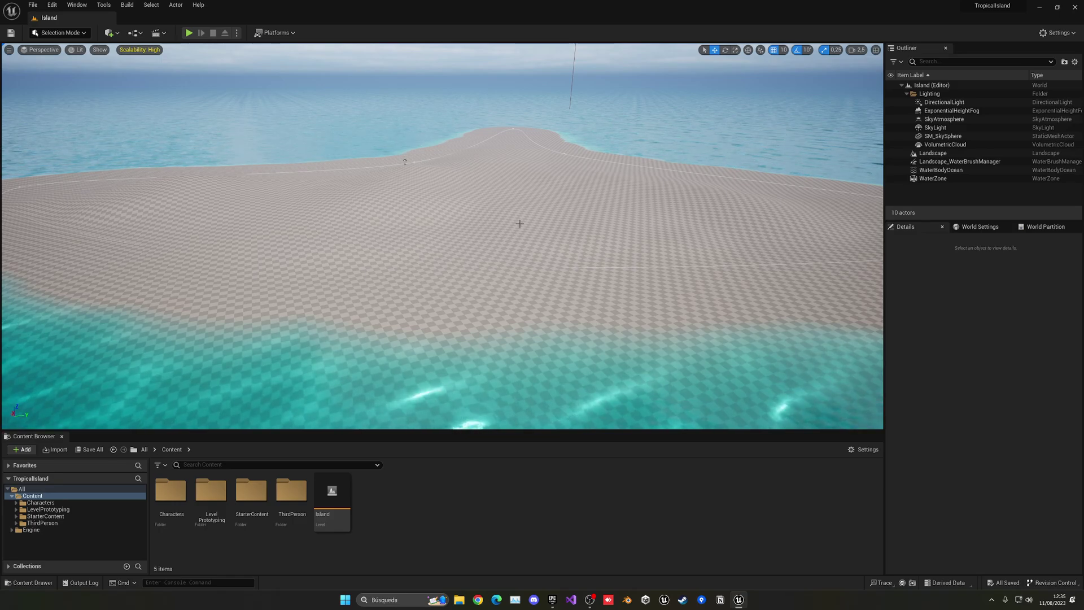
Play-test the level by running the third-person character along the shoreline, and end the play session
right_click_drag(520, 223, 530, 226)
key("alt+p")
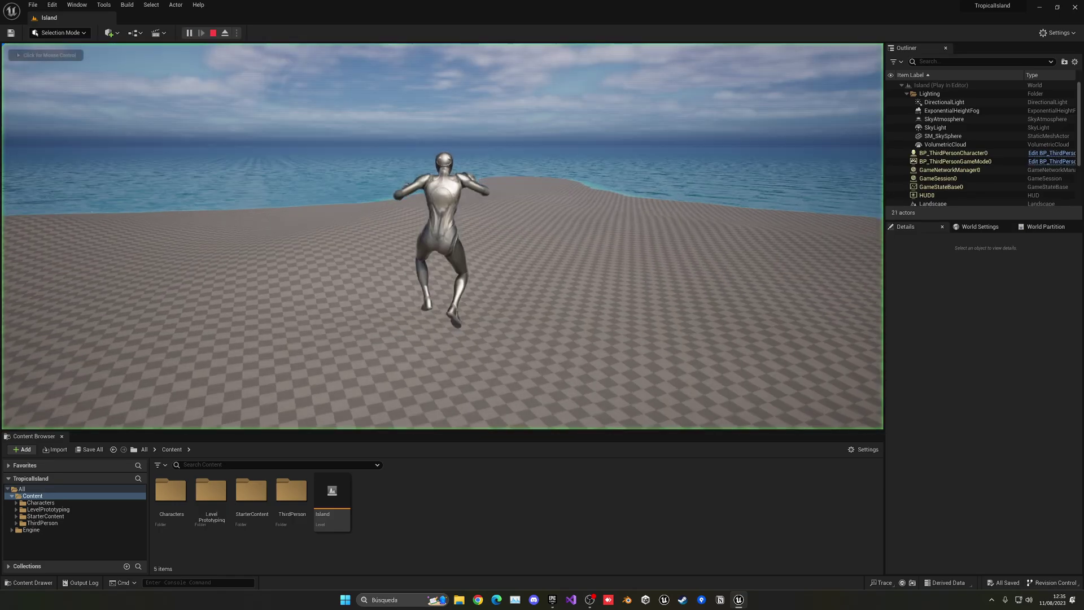
key("w")
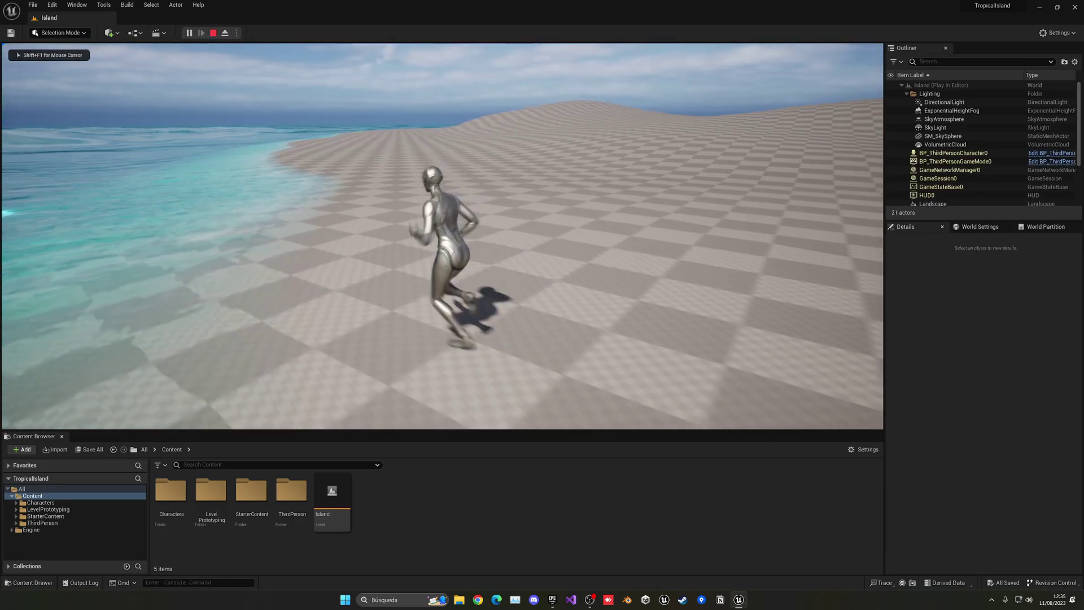
key("Escape")
mouse_move(461, 243)
right_mouse_down()
mouse_move(458, 261)
mouse_move(461, 243)
right_mouse_up()
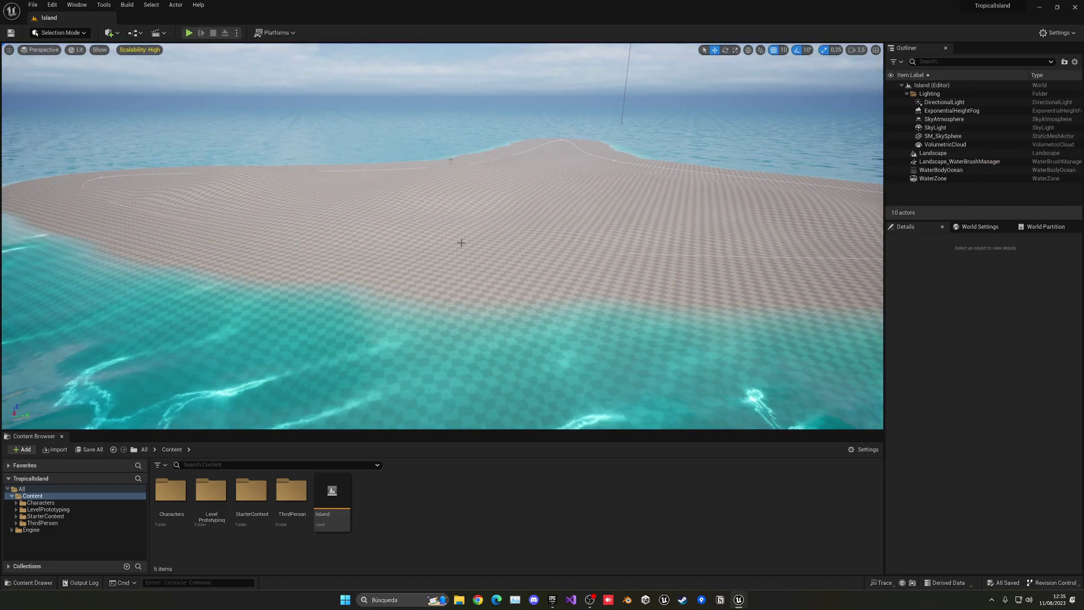
Open Quixel Bridge and add the Bright Desert Sand surface to the project at Highest Quality
left_click(75, 5)
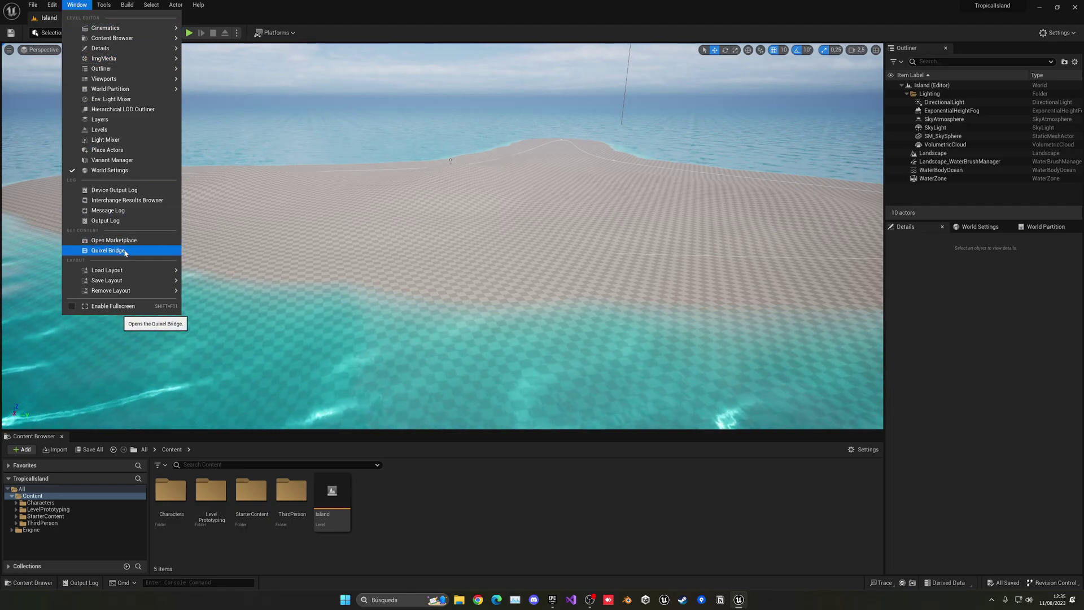
left_click(115, 251)
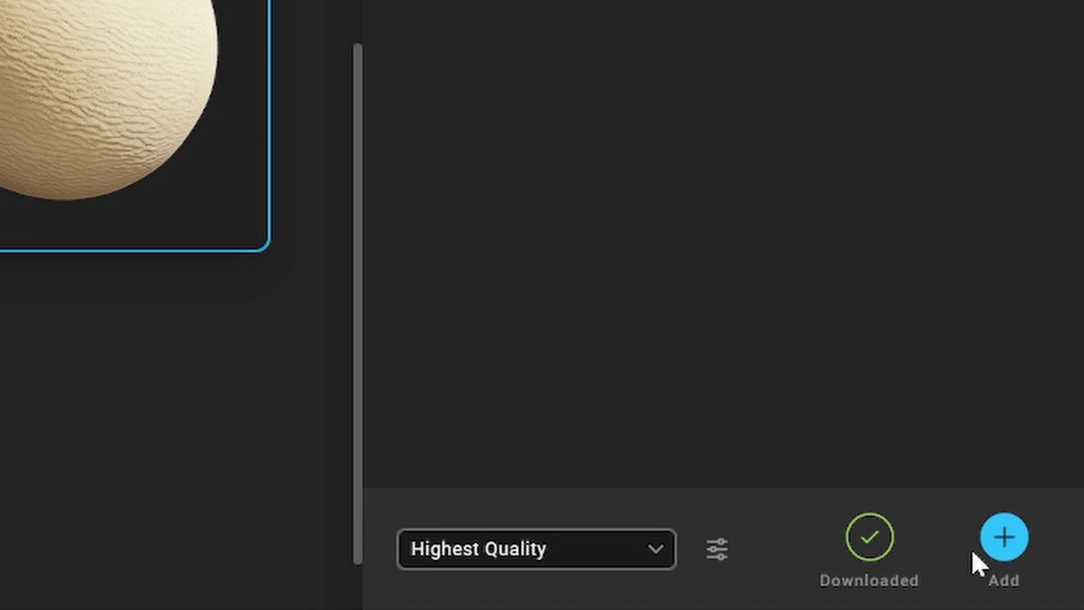
left_click(1004, 537)
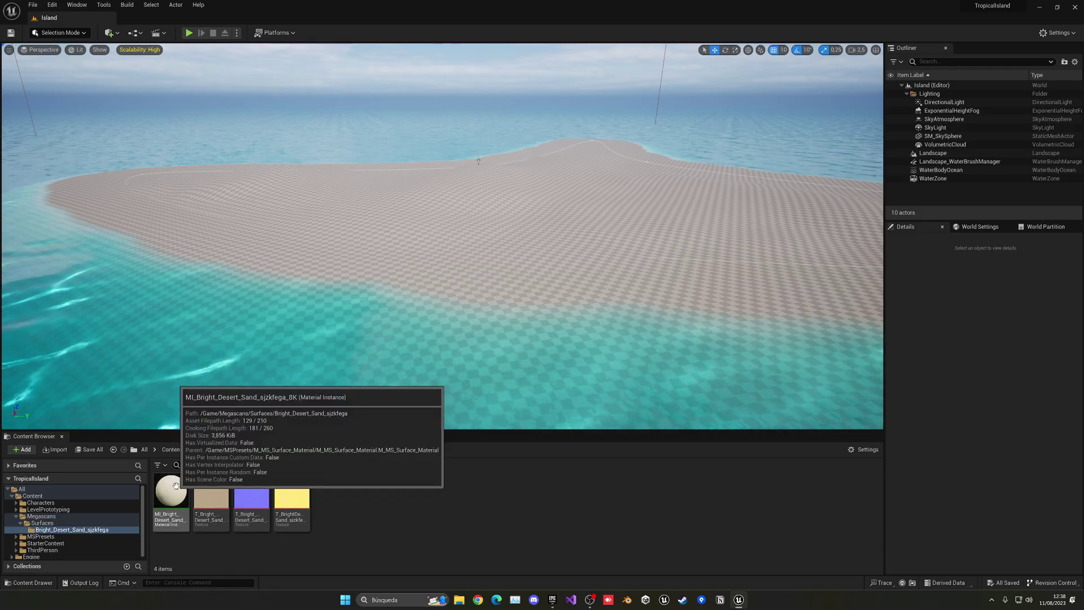
Assign the MI_Bright_Desert_Sand material instance as the Landscape Material of the island's landscape and inspect the result
left_click(835, 168)
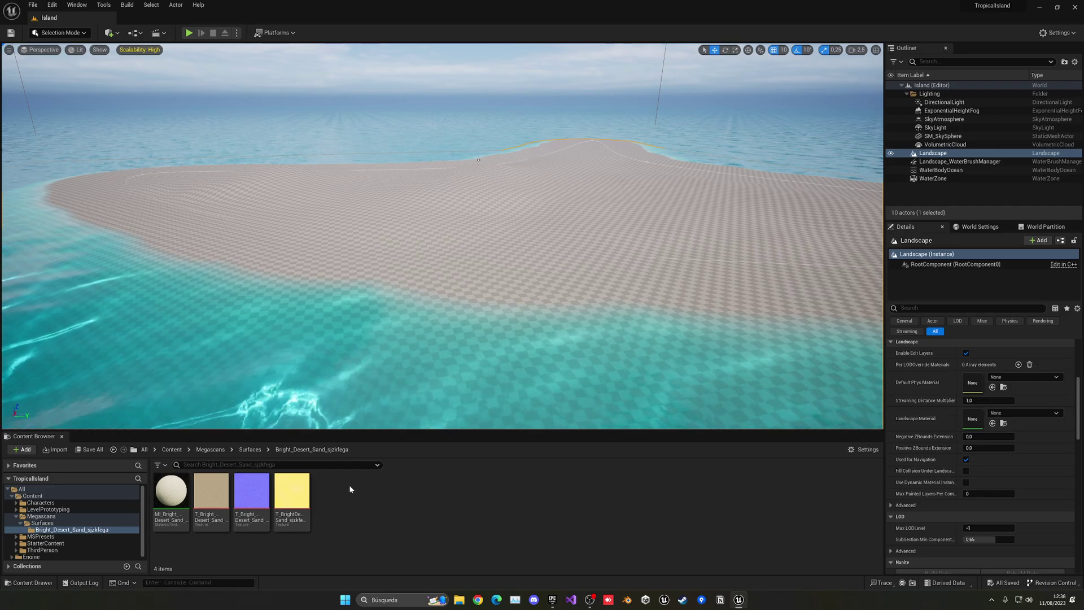
left_click_drag(171, 492, 973, 409)
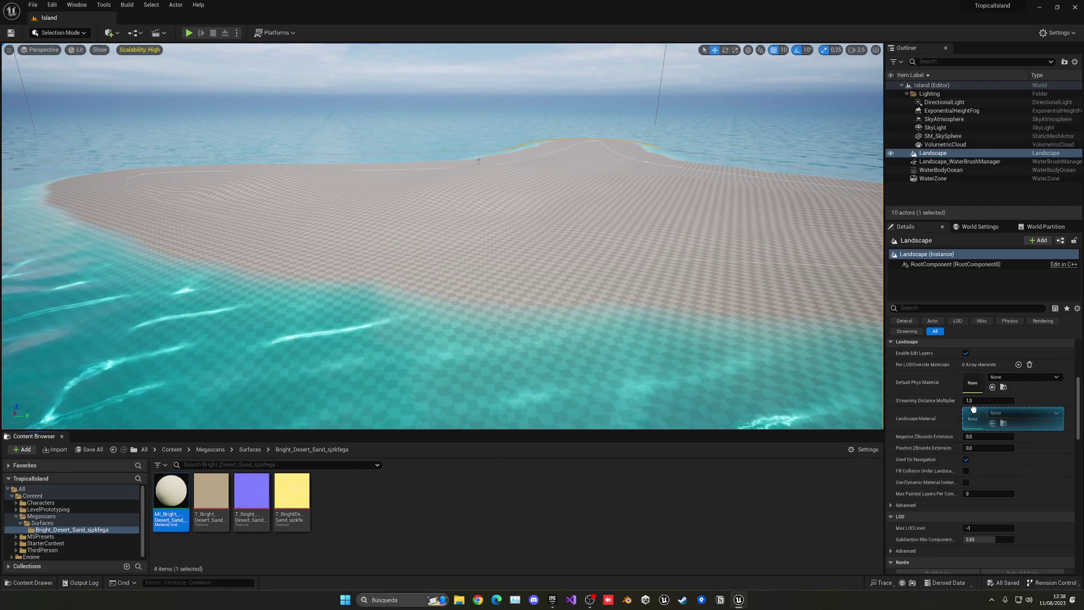
key("w")
right_click_drag(790, 333, 646, 337)
key("s")
key("w")
key("s")
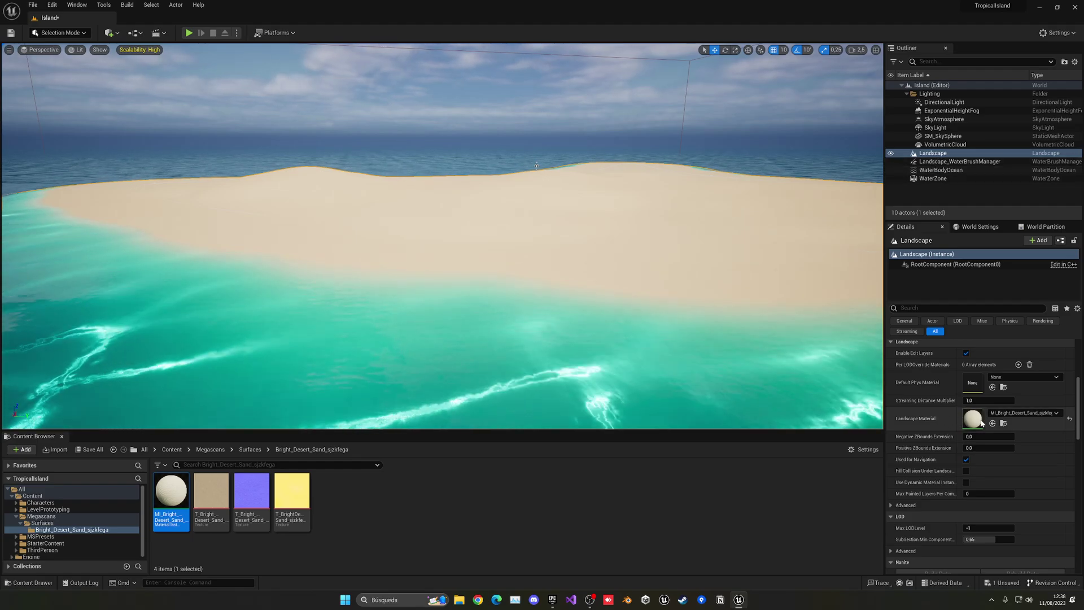
Check the sand texture near the water and open the landscape's MI_Bright_Desert_Sand material instance in its editor
scroll(599, 251, "up", 10)
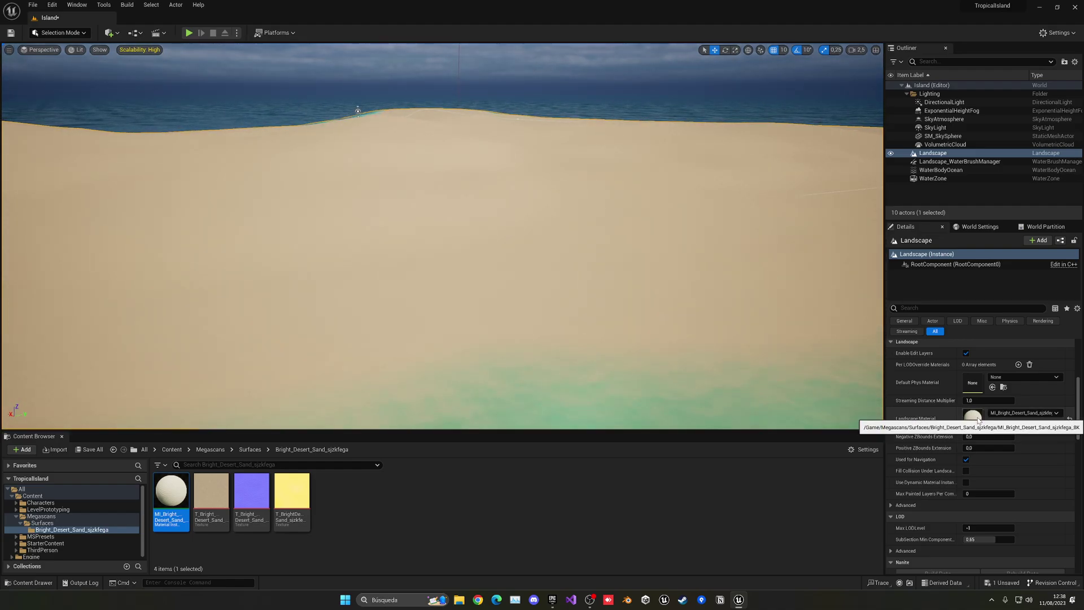
right_click_drag(771, 324, 756, 343)
right_click_drag(428, 210, 455, 272)
key("s")
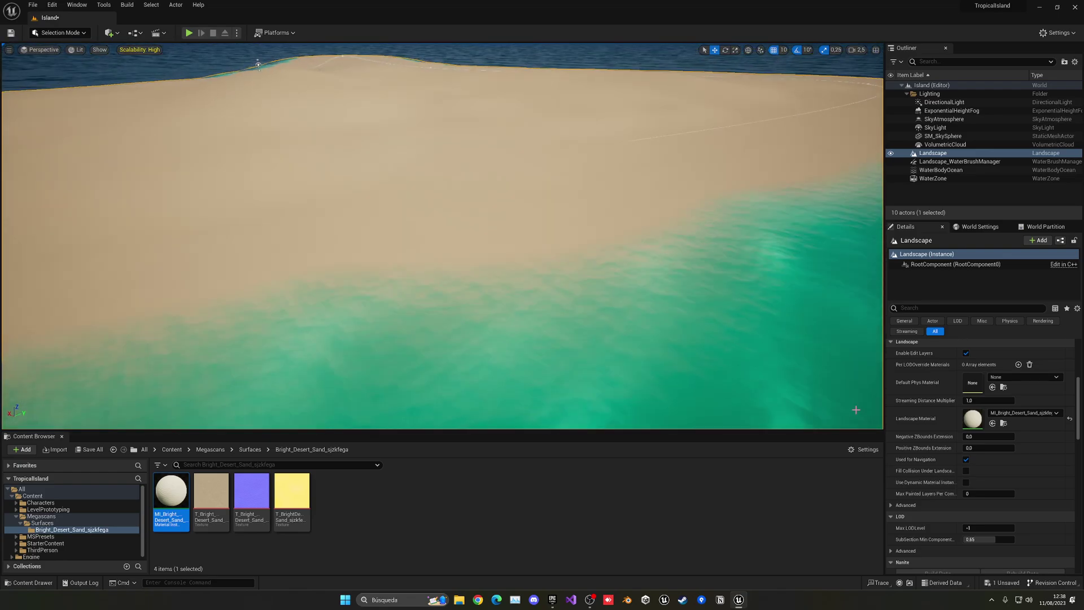
double_click(973, 418)
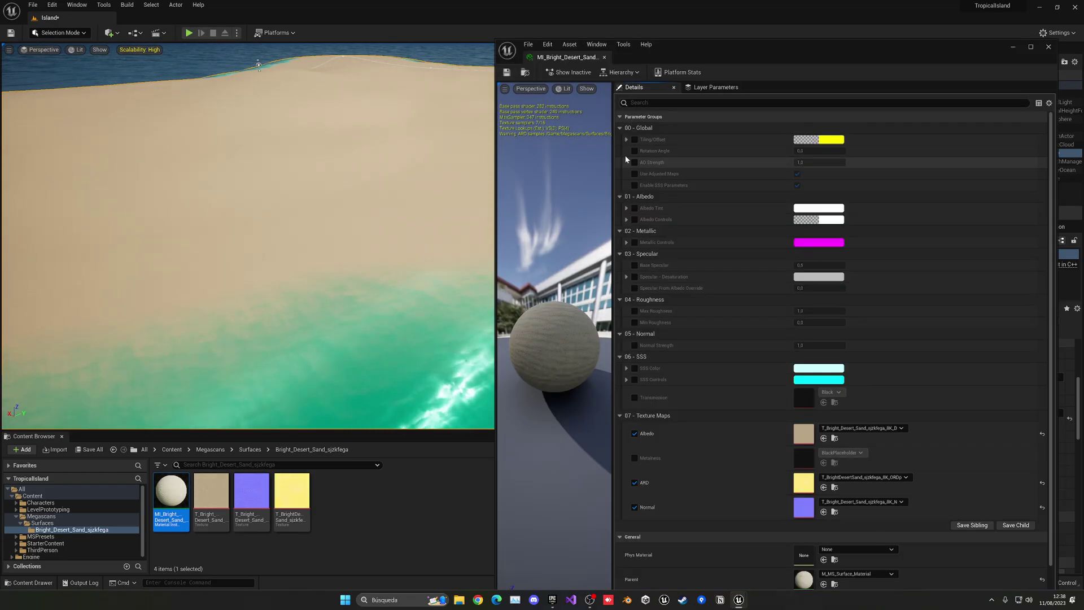
Override the Tiling/Offset parameter of the sand material instance and set both Tiling X and Tiling Y to 0.3
left_click(635, 140)
left_click(626, 139)
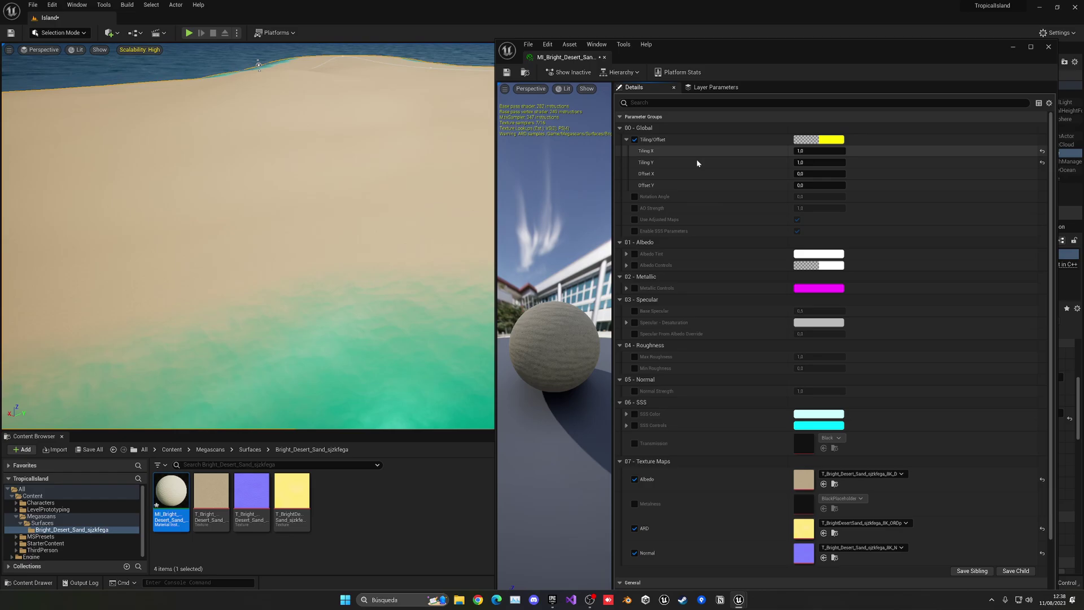
left_click(825, 151)
type(".3")
key("Tab")
type(".3")
key("Return")
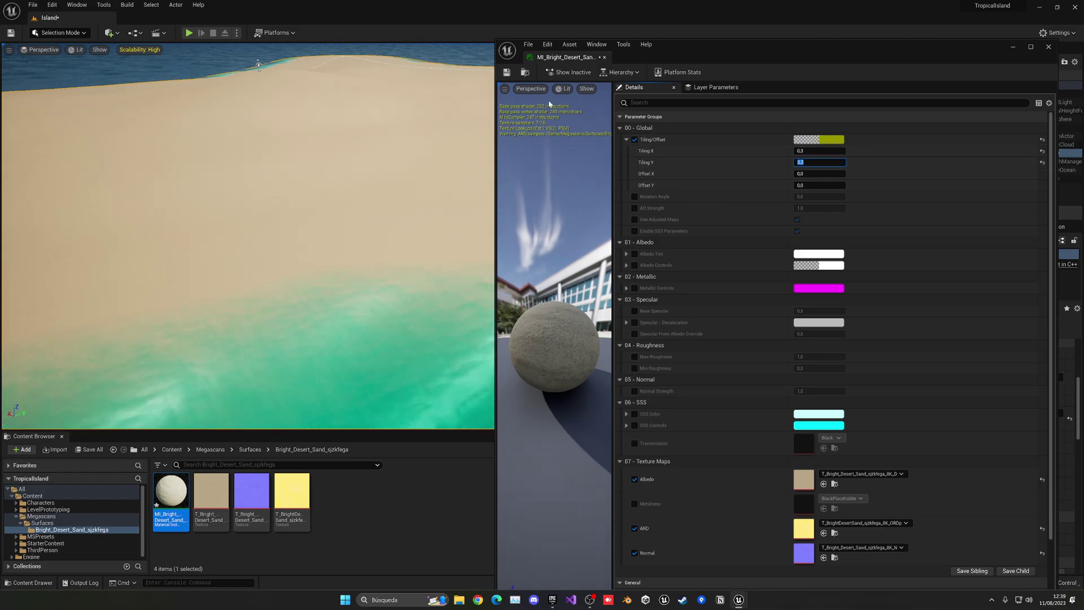
Start a play session and run the character along the shoreline and shallow water to check the retiled sand
left_click(536, 155)
key("w")
right_click_drag(536, 154, 505, 187)
key("w")
right_click_drag(578, 244, 458, 237)
key("w")
key("alt+p")
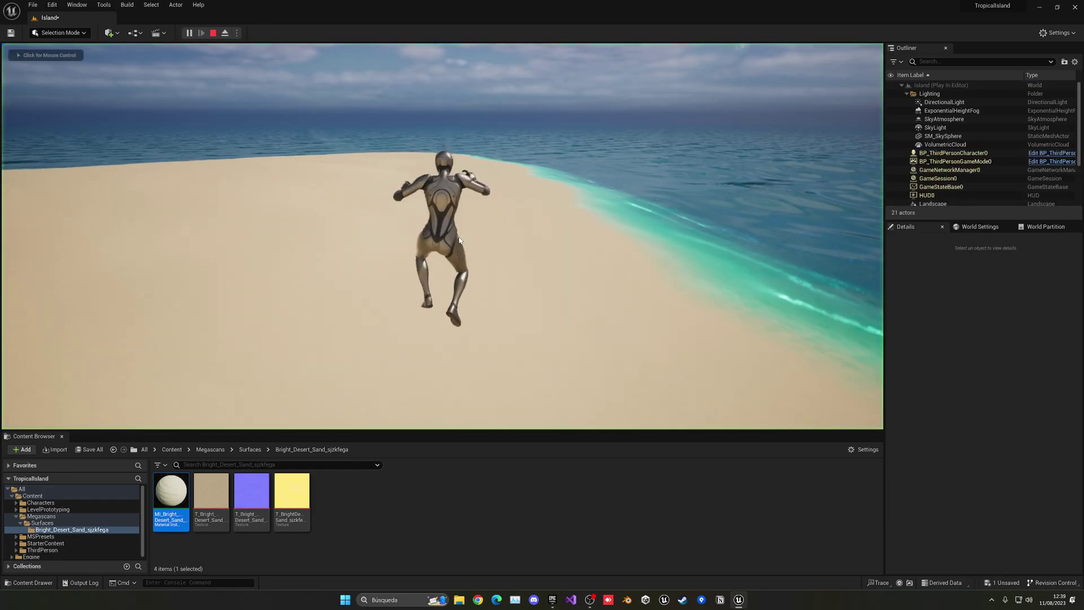
key("w")
key("d")
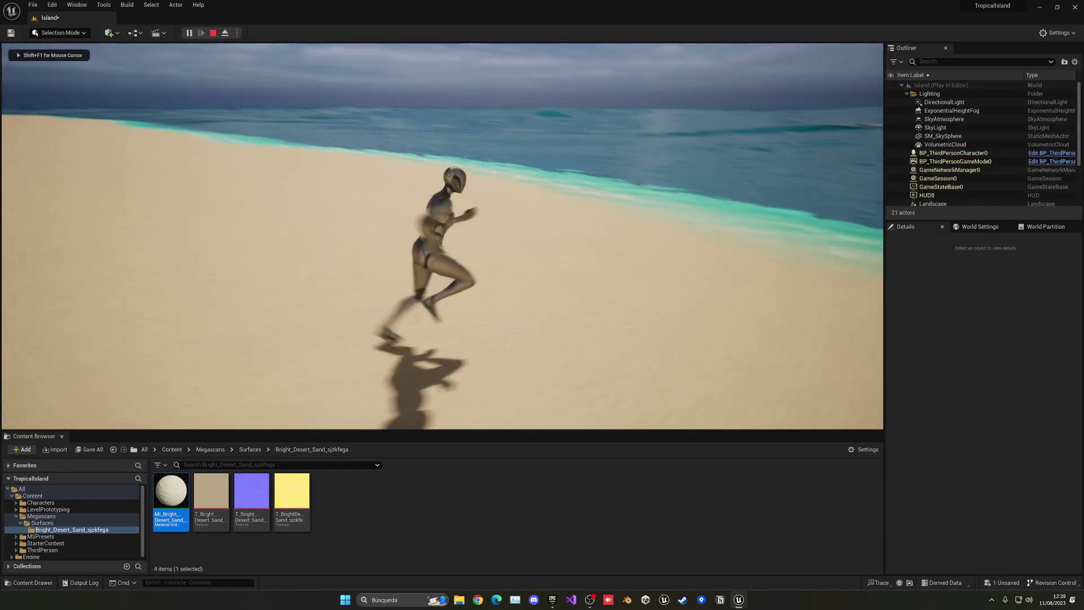
key("w")
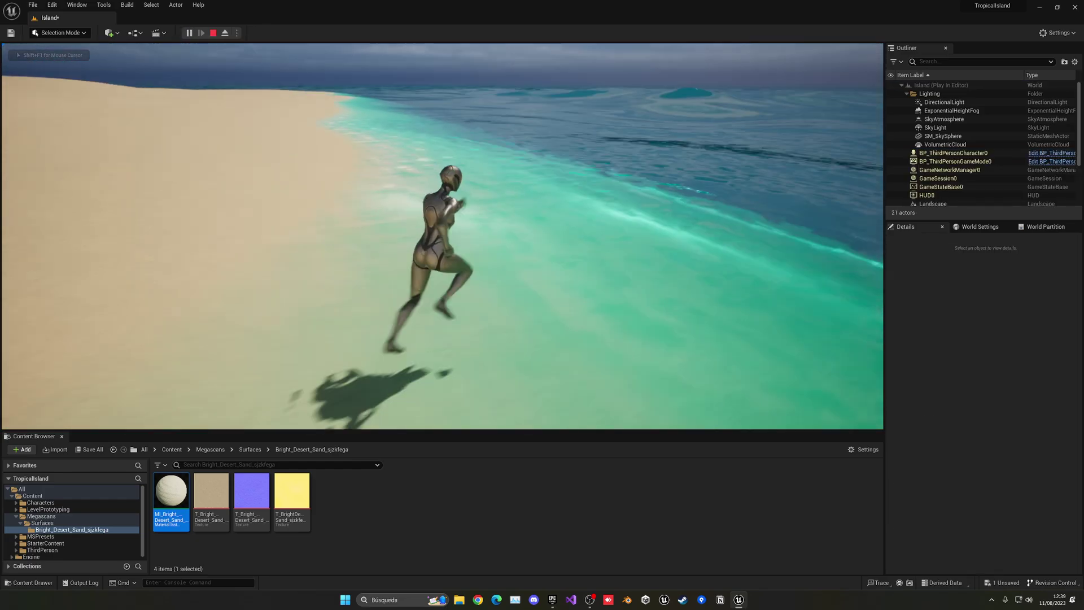
key("w")
key("a")
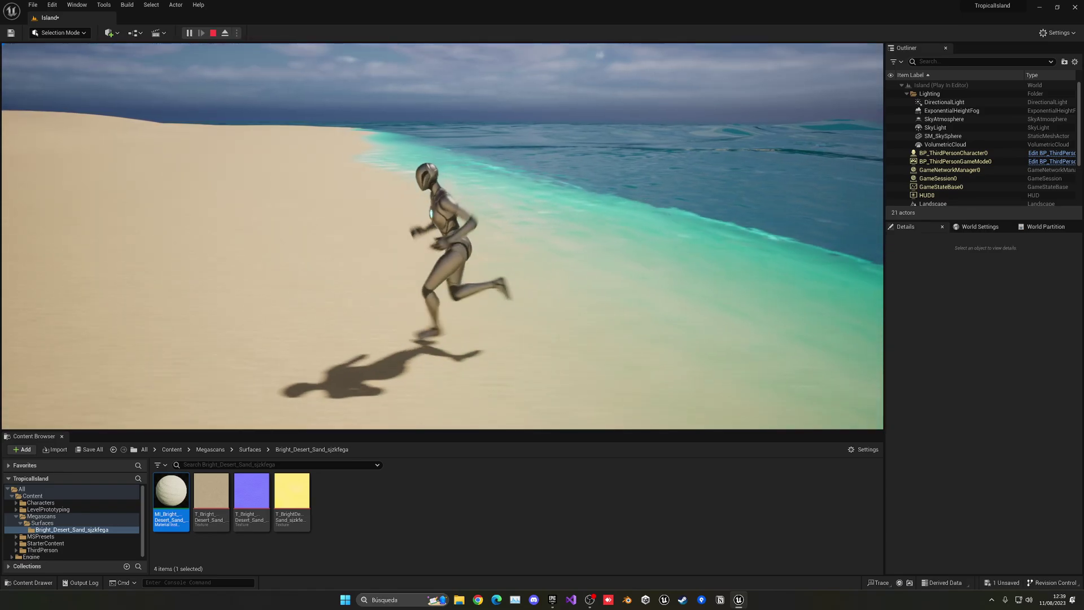
Run the character inland over the dunes to examine the sand tiling across the island's interior
key("w")
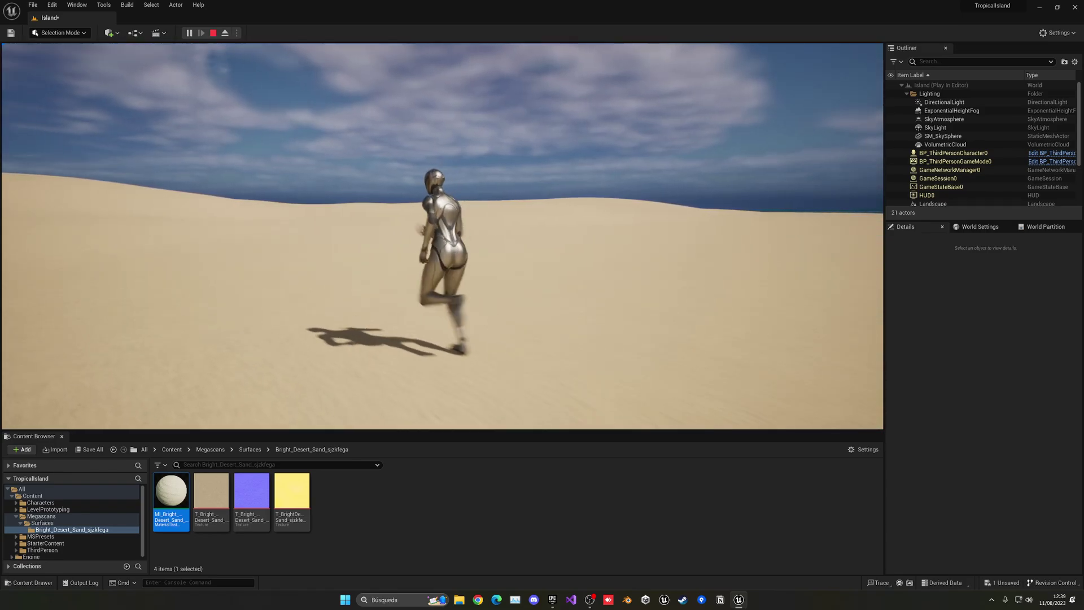
key("a")
key("w")
key("a")
key("w")
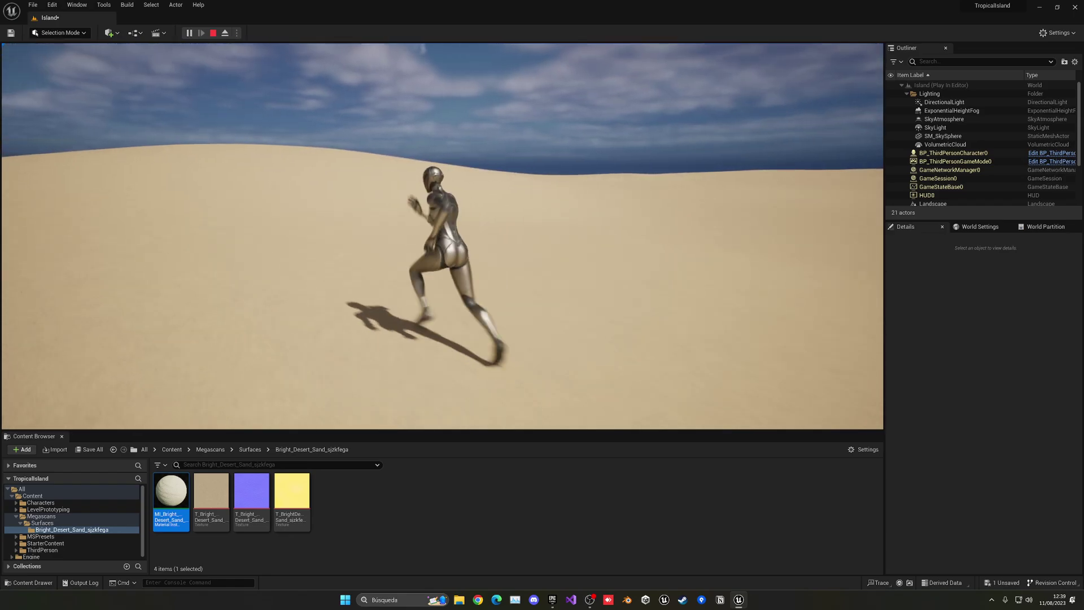
key("w")
key("a")
key("w")
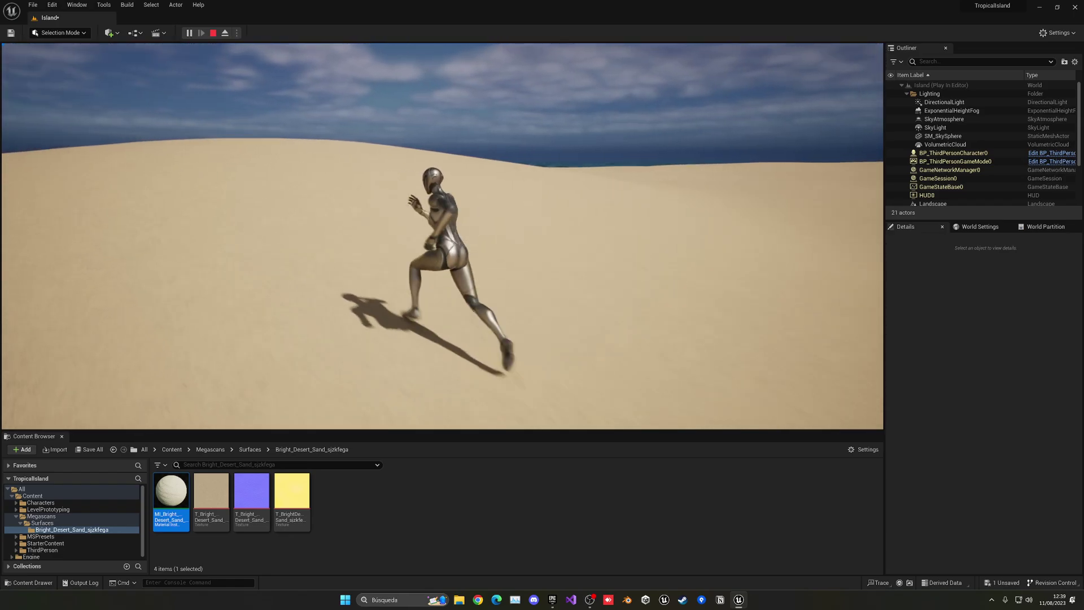
key("a")
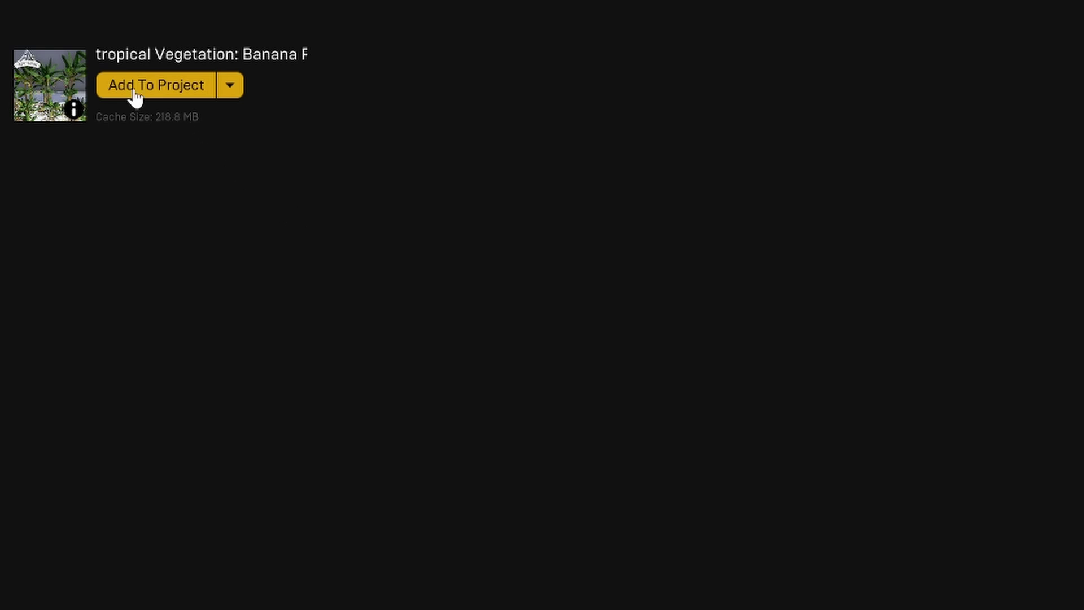
From the Epic Games Launcher, add the tropical Vegetation: Banana asset pack to the TropicalIsland project, selecting version 5.1
left_click(159, 96)
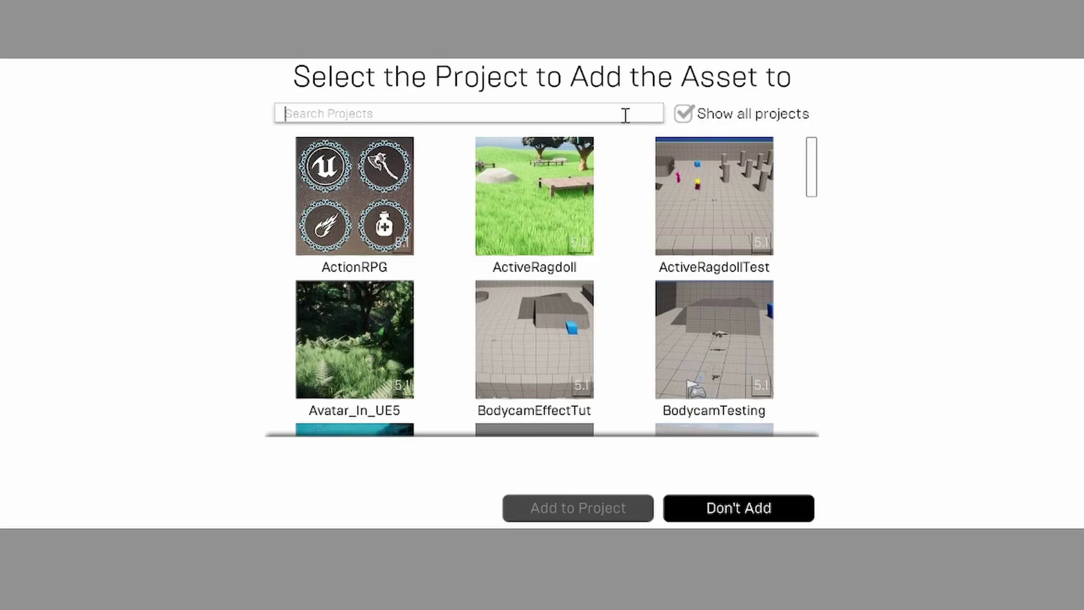
left_click(625, 115)
type("trop")
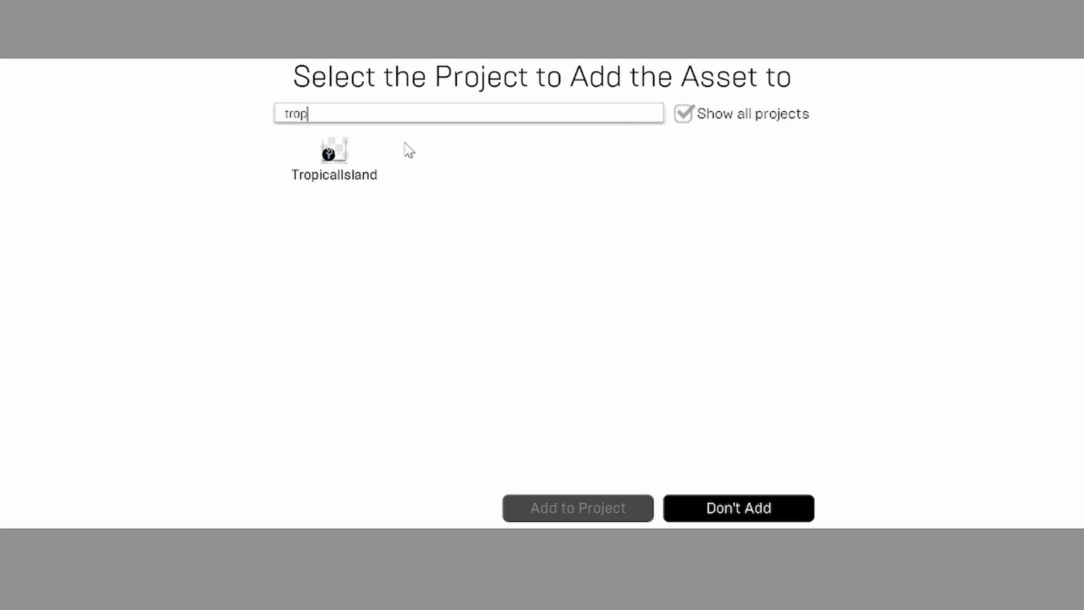
left_click(341, 153)
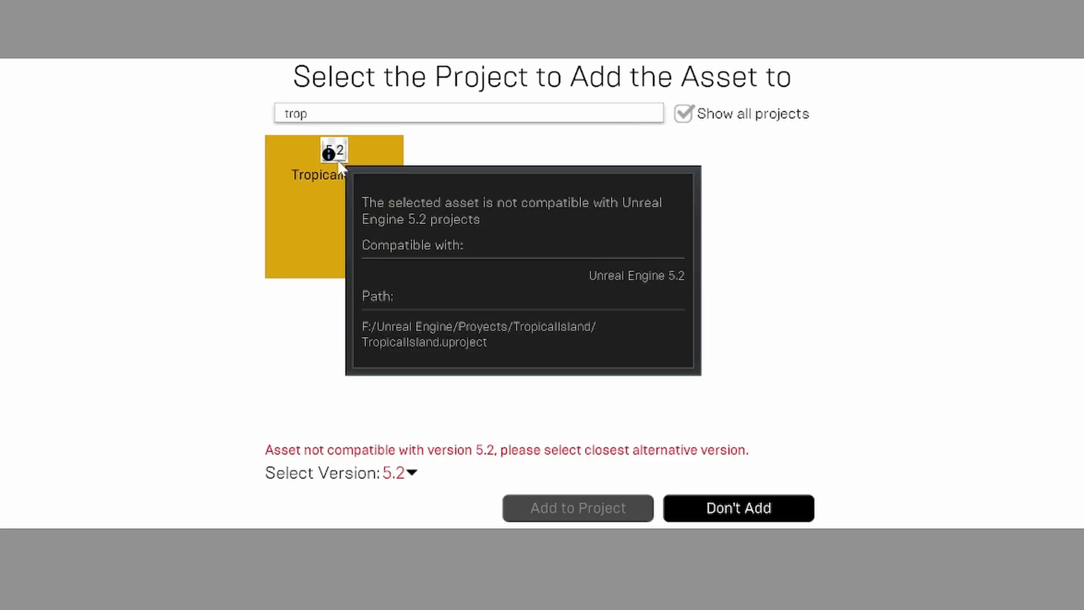
left_click(685, 116)
left_click(689, 121)
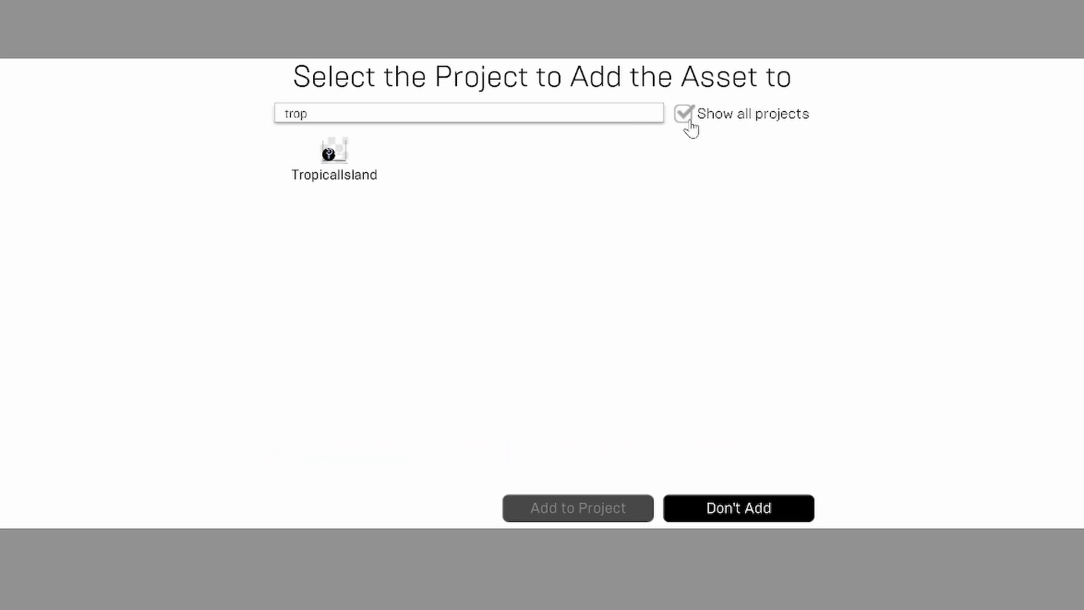
left_click(356, 257)
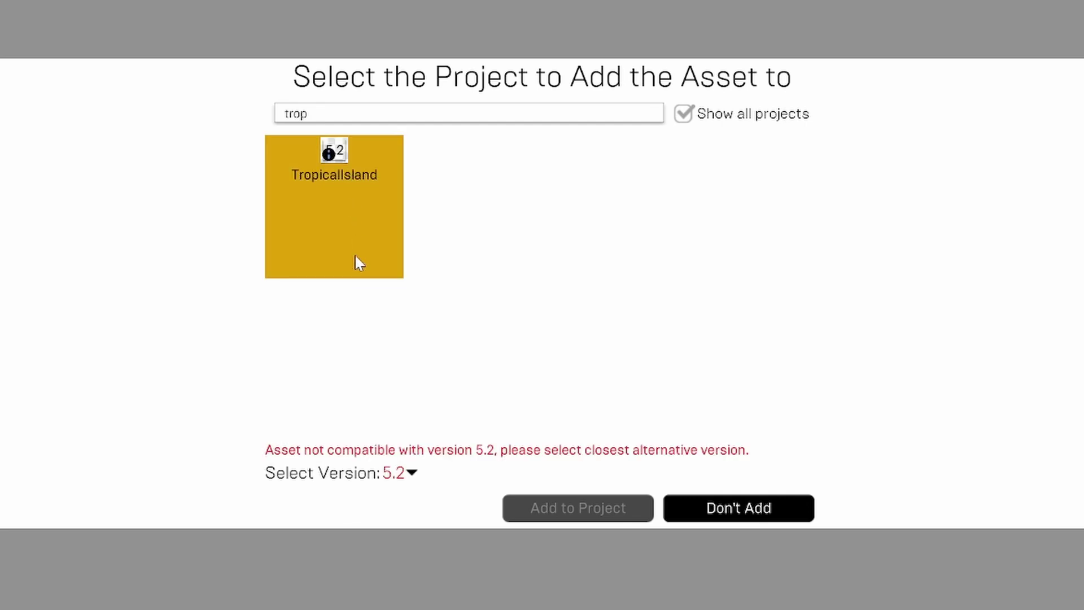
left_click(412, 475)
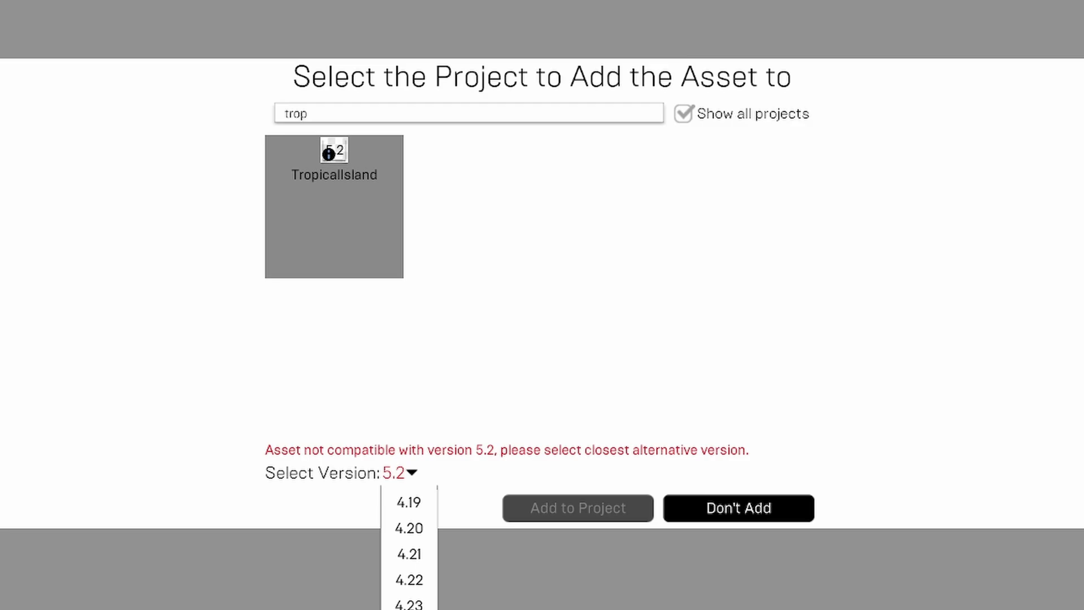
left_click(409, 609)
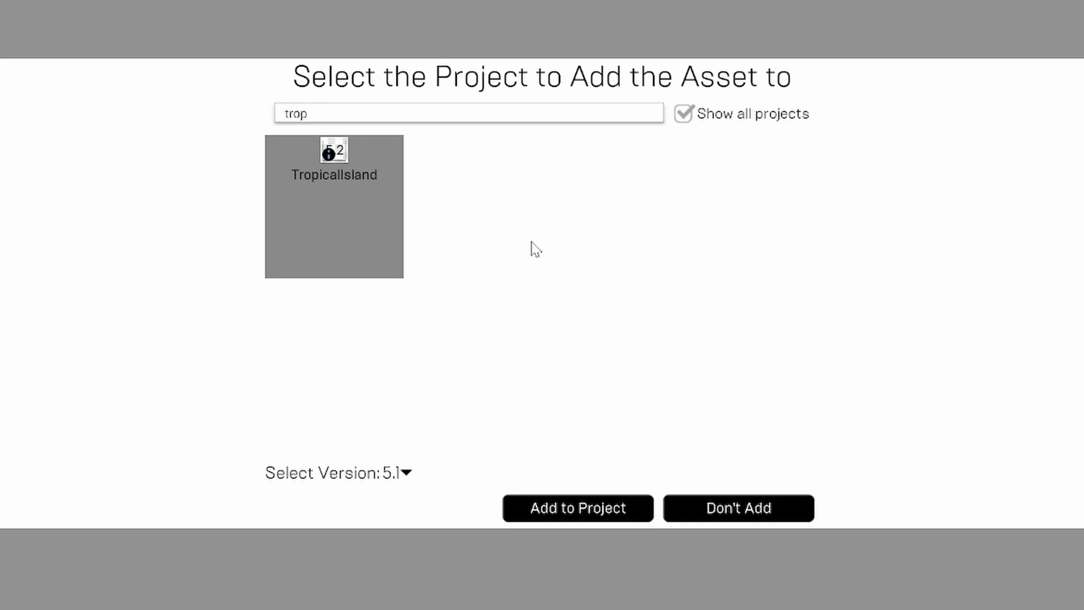
left_click(546, 505)
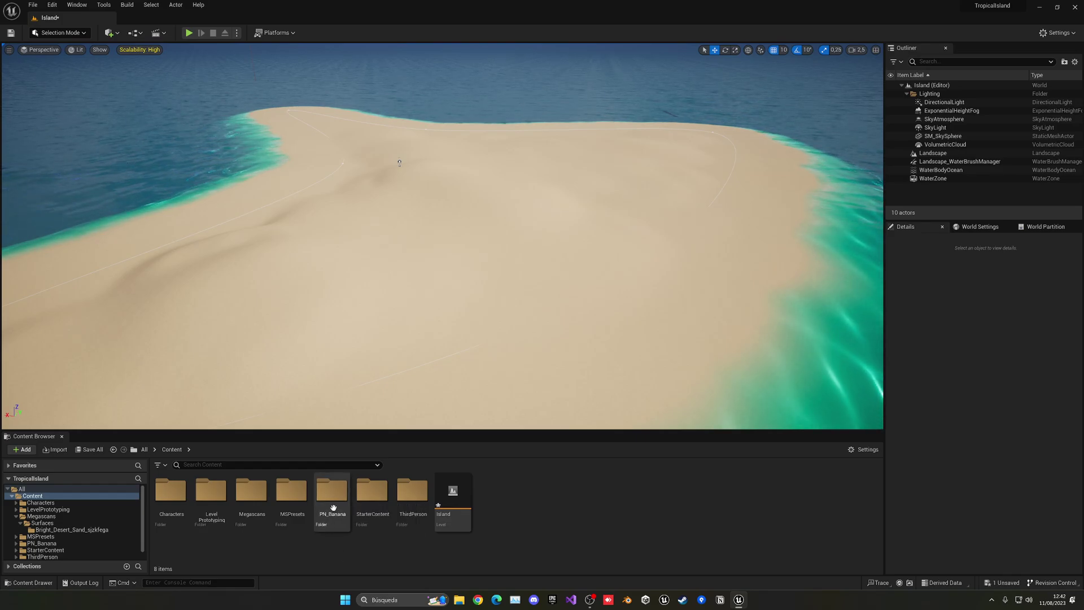
Browse to PN_Banana/Meshes/plants, inspect the banana_01_03 static mesh in its editor, and close it
double_click(333, 493)
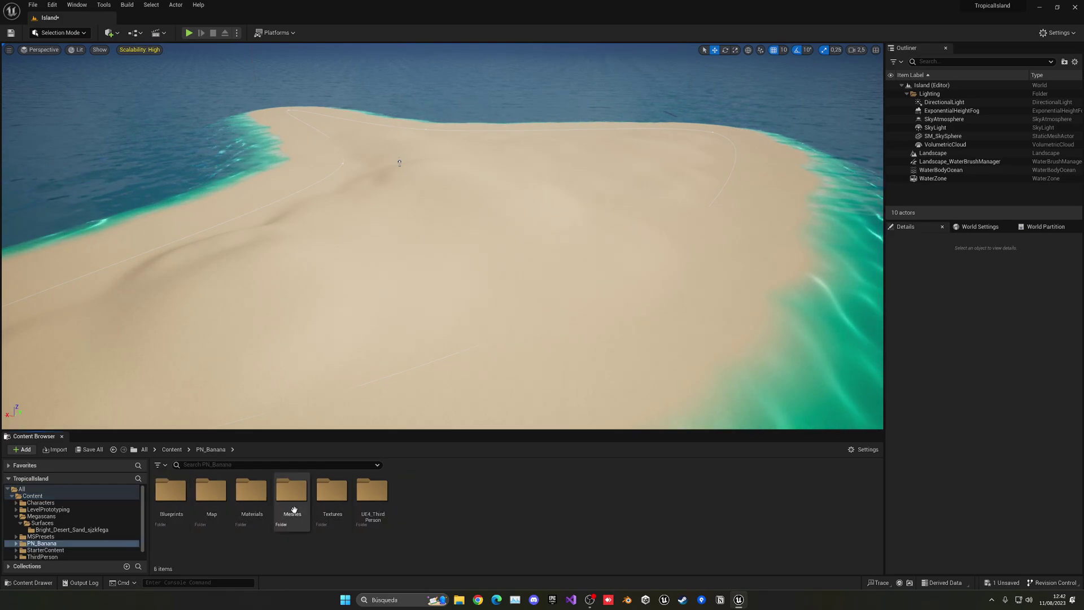
double_click(292, 494)
double_click(171, 491)
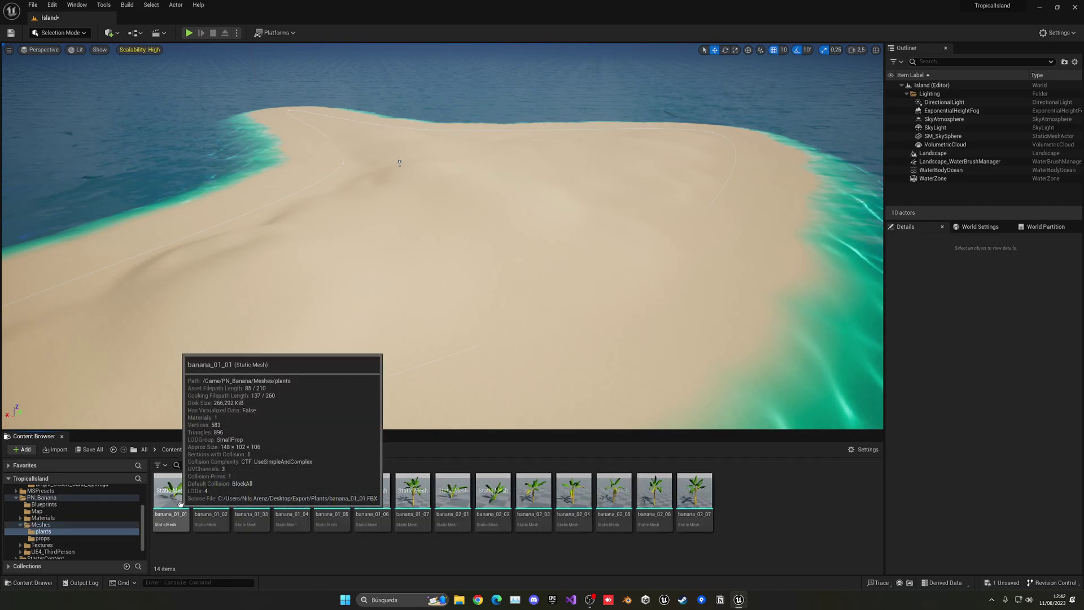
left_click(253, 503)
left_click_drag(316, 373, 318, 378)
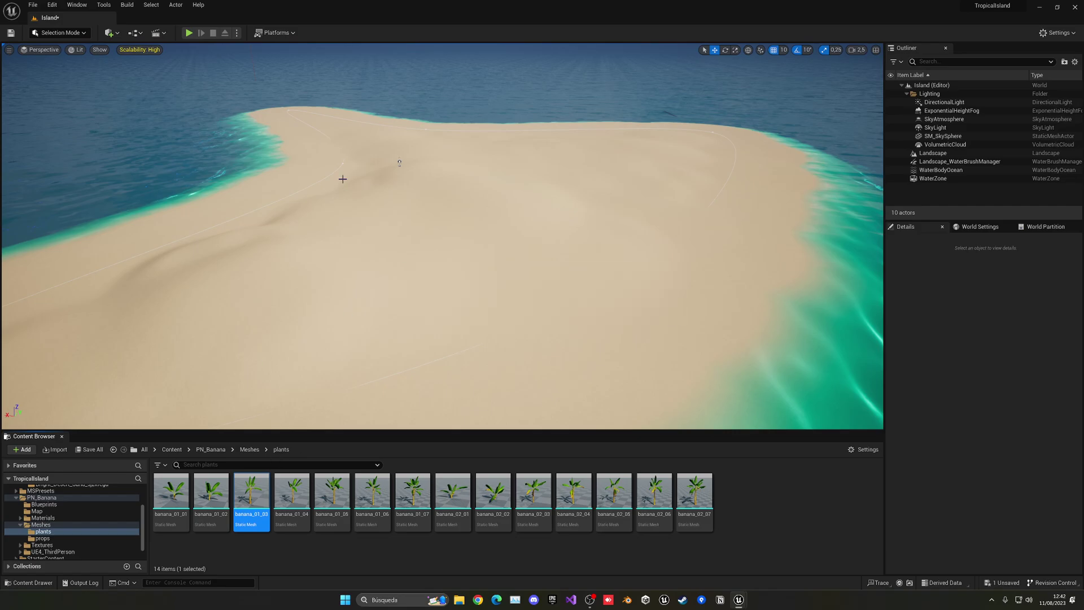
scroll(750, 309, "up", 5)
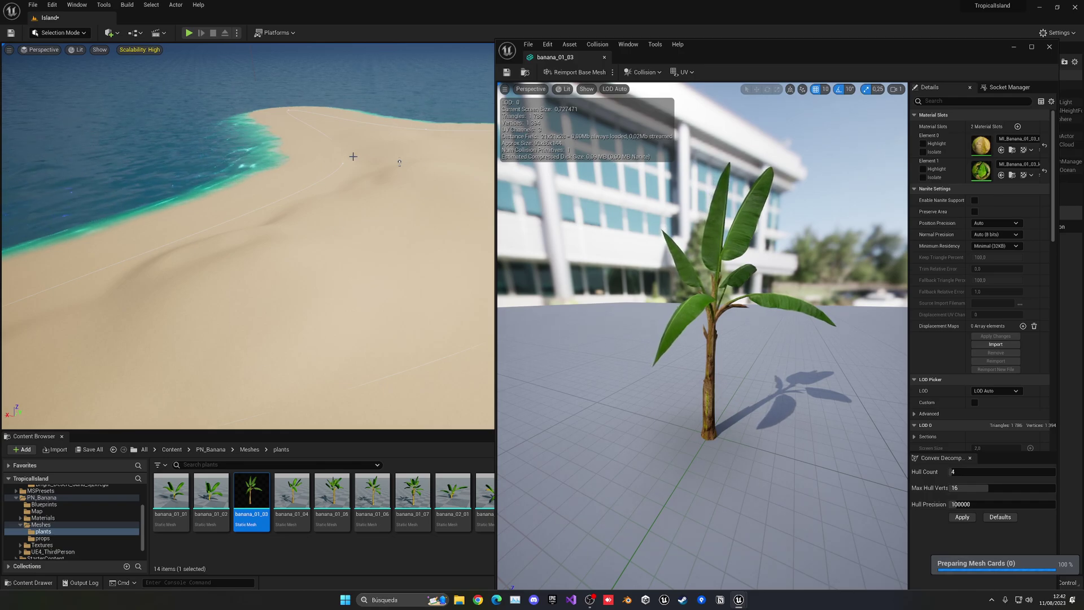
middle_click(571, 57)
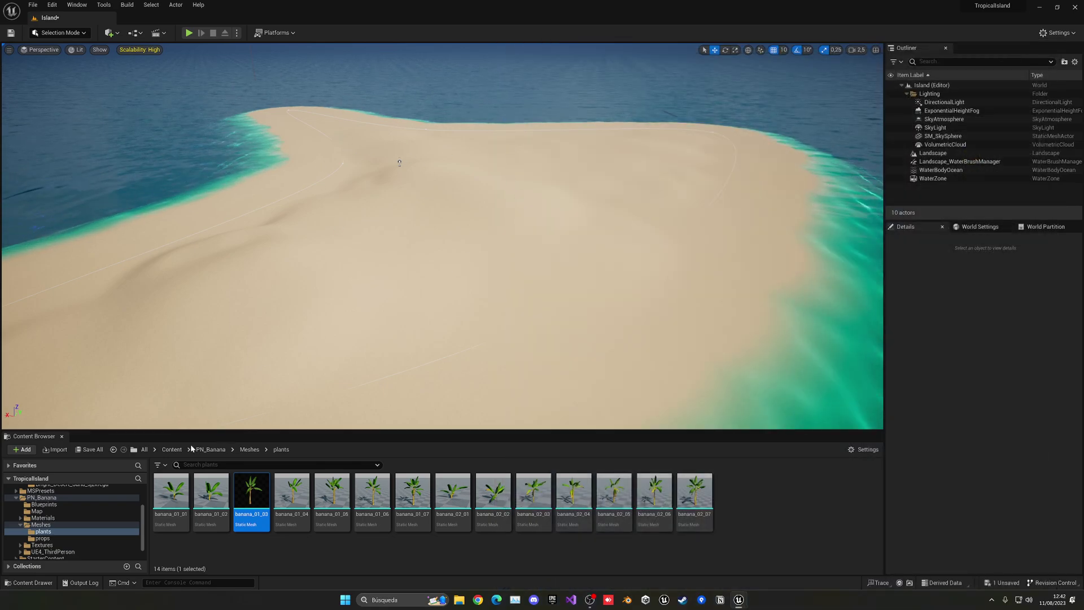
Save the level and enable the Procedural Content Generation Framework plugin
key("ctrl+s")
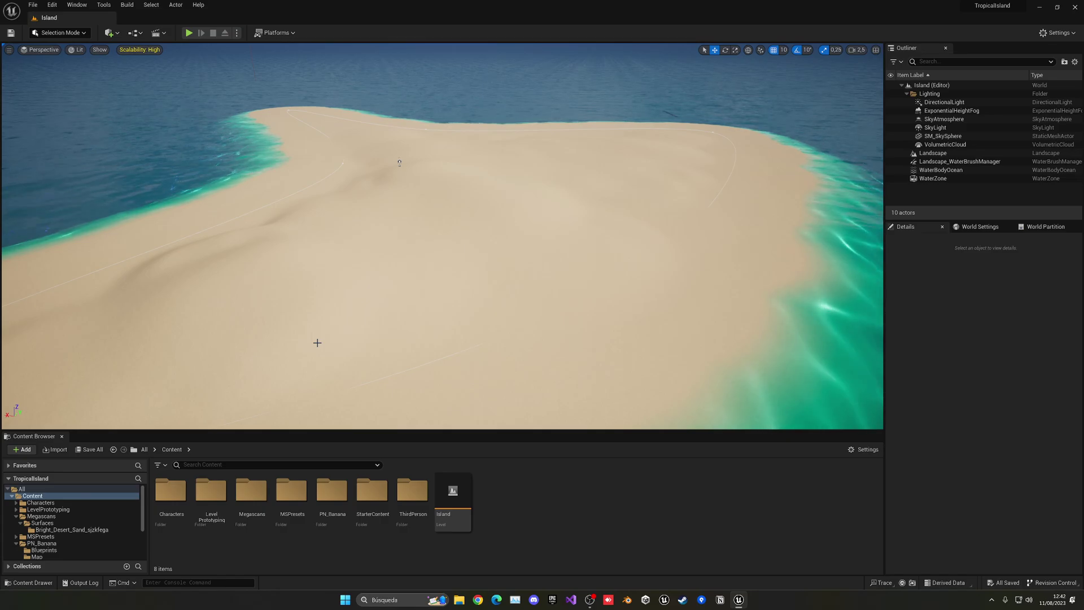
left_click(52, 5)
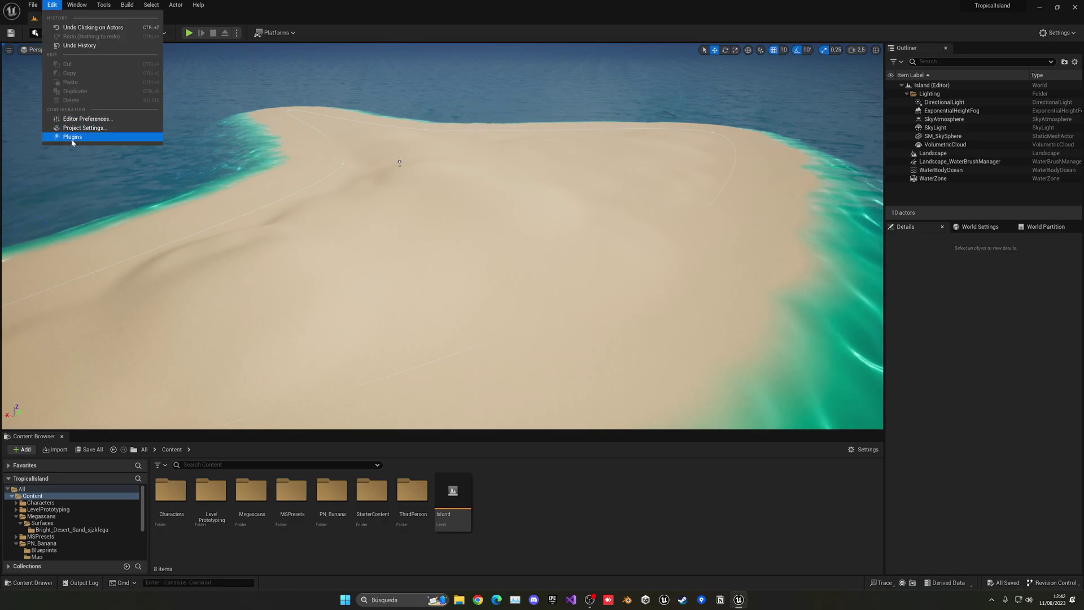
left_click(72, 137)
type("proced")
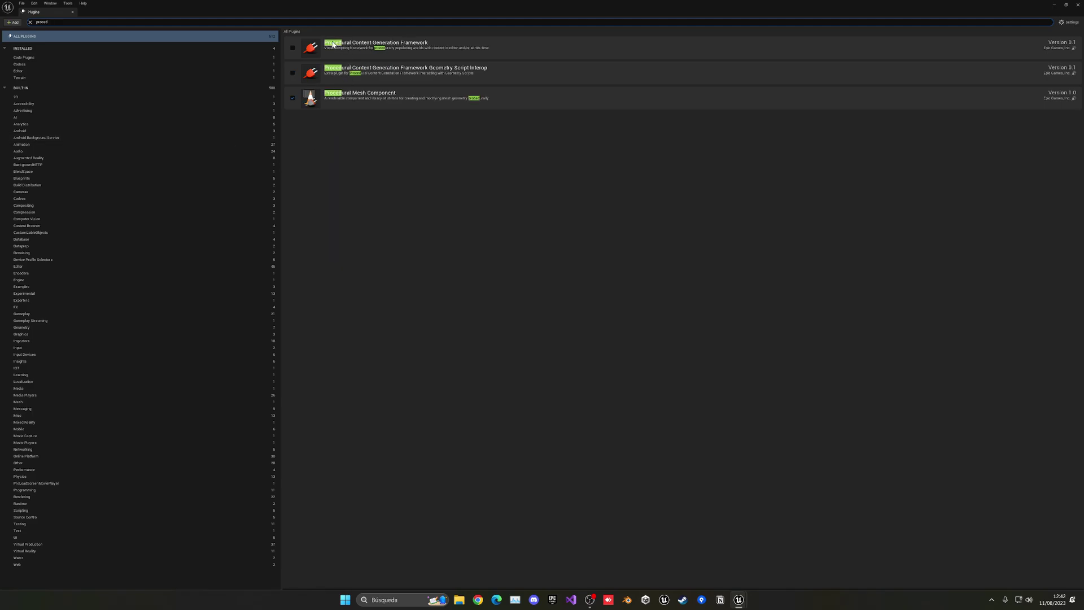
left_click(293, 48)
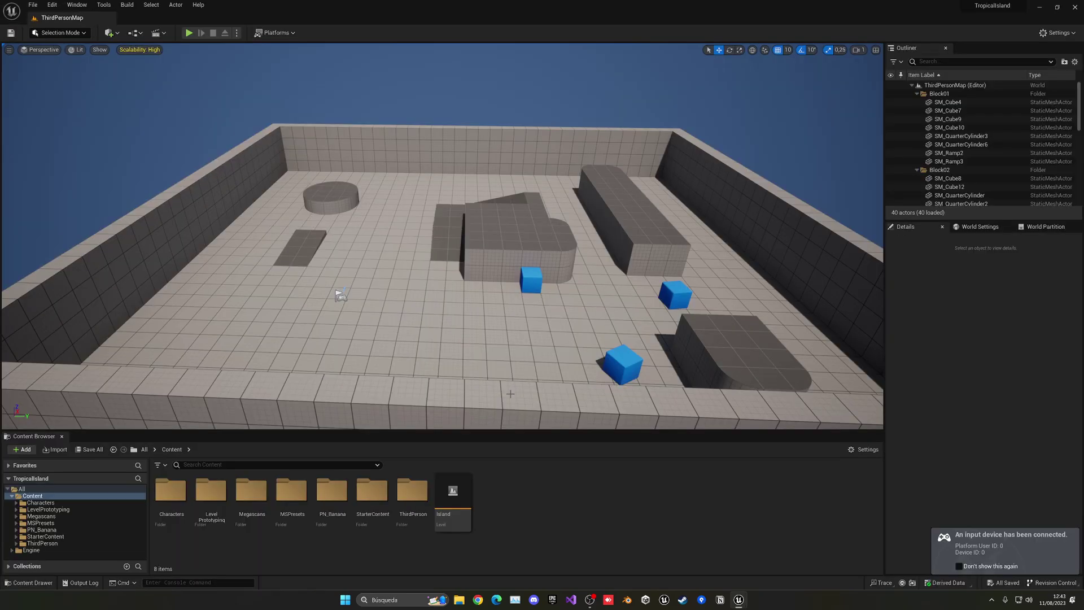
Reopen the Island level and frame the island from above the water
double_click(453, 497)
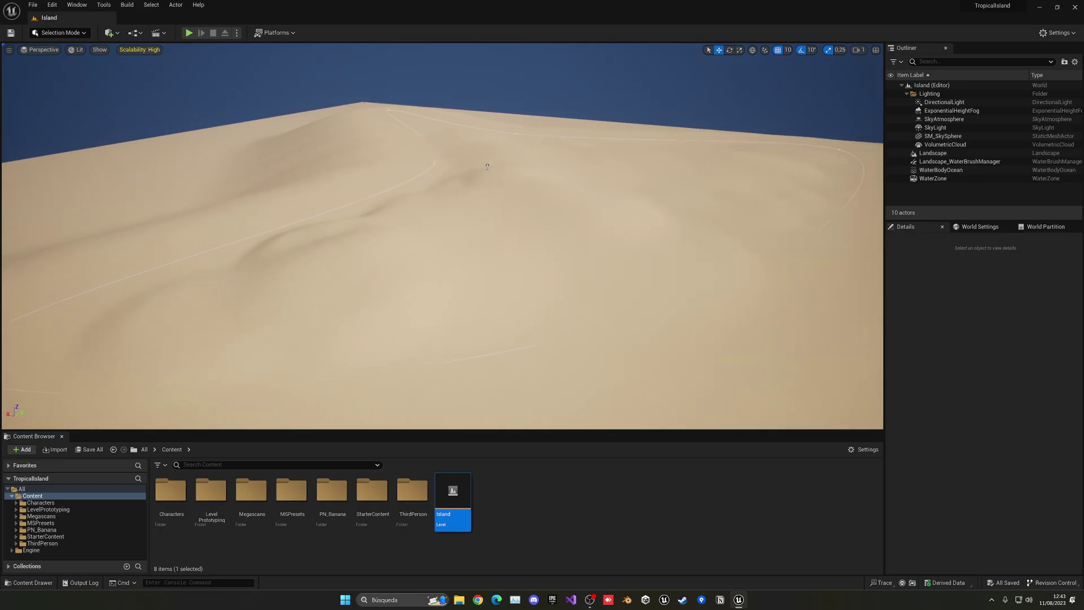
mouse_move(443, 236)
right_mouse_down()
mouse_move(472, 217)
mouse_move(480, 232)
mouse_move(500, 229)
mouse_move(447, 239)
mouse_move(457, 243)
mouse_move(424, 232)
right_mouse_up()
scroll(443, 236, "up", 6)
key("s")
key("s")
right_click_drag(429, 174, 428, 170)
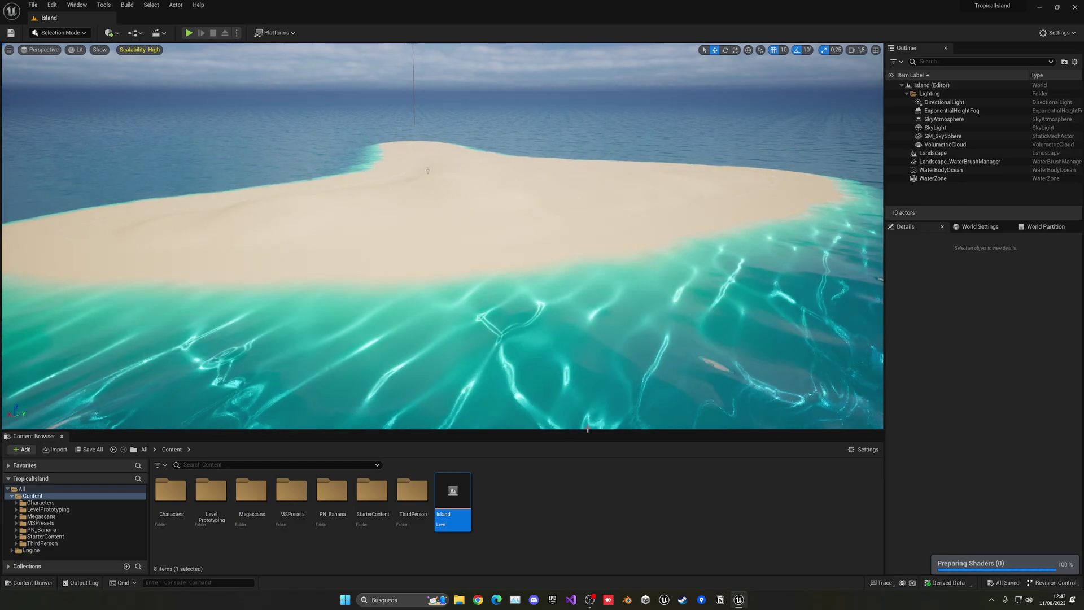
Create a PCG Graph named PCG_Vegetation in the Content folder and open it for editing
left_click(529, 505)
right_click(529, 506)
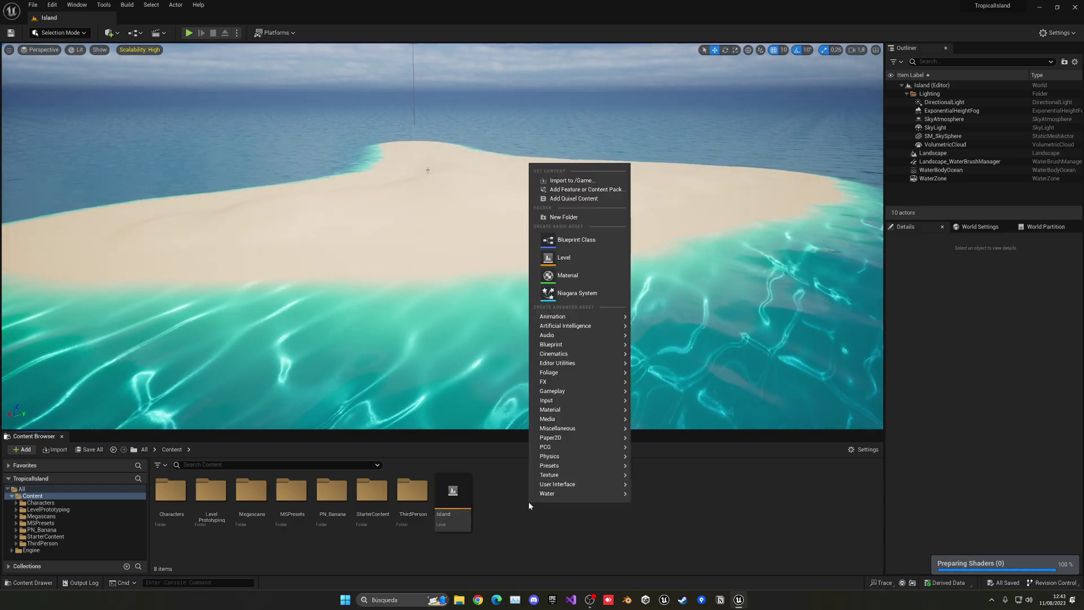
mouse_move(559, 448)
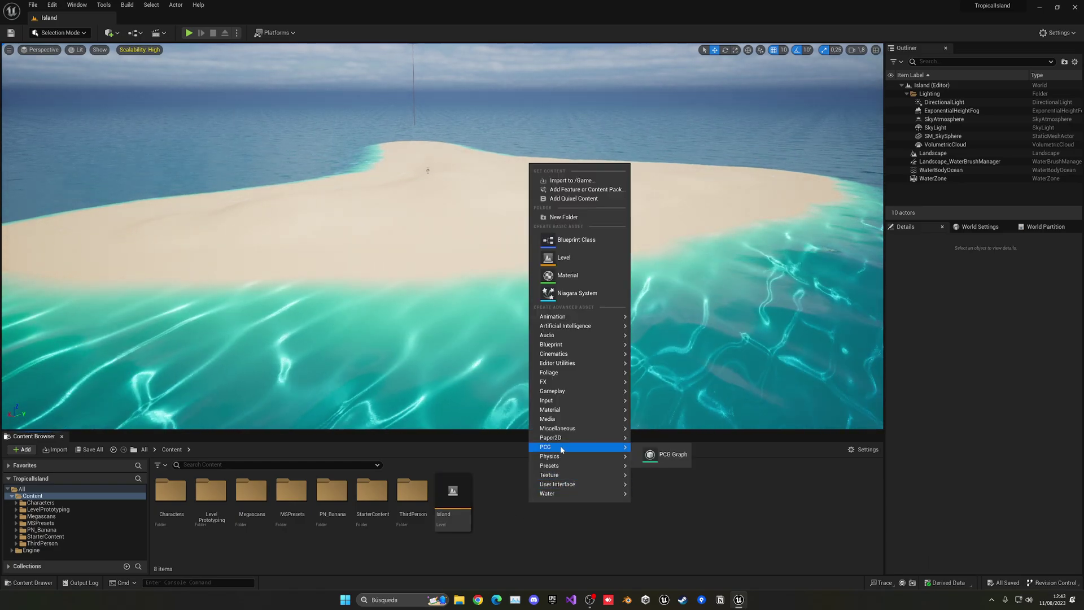
left_click(663, 458)
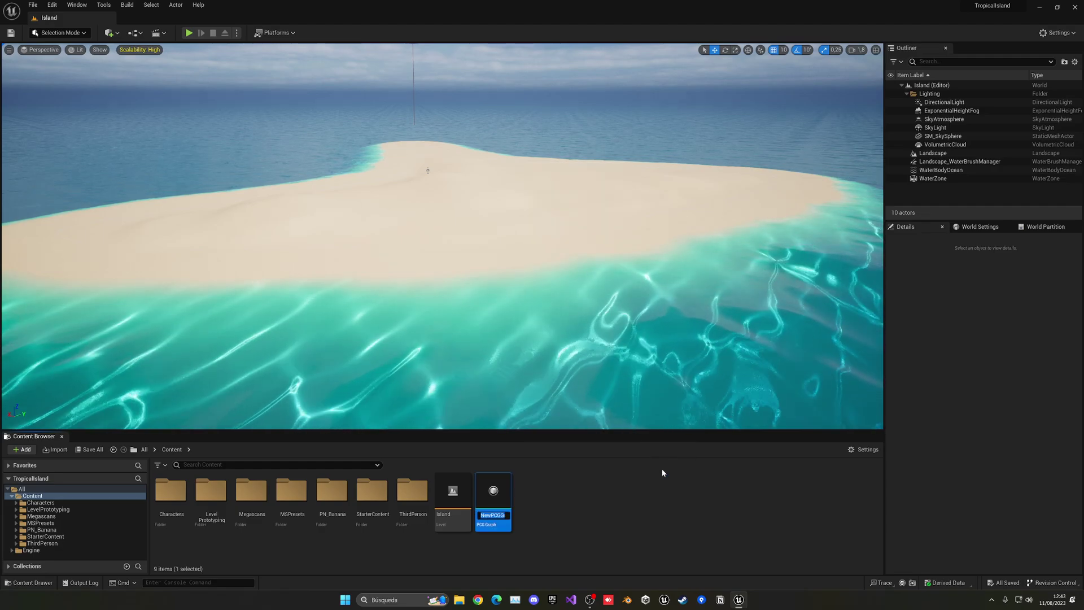
type("PCG_")
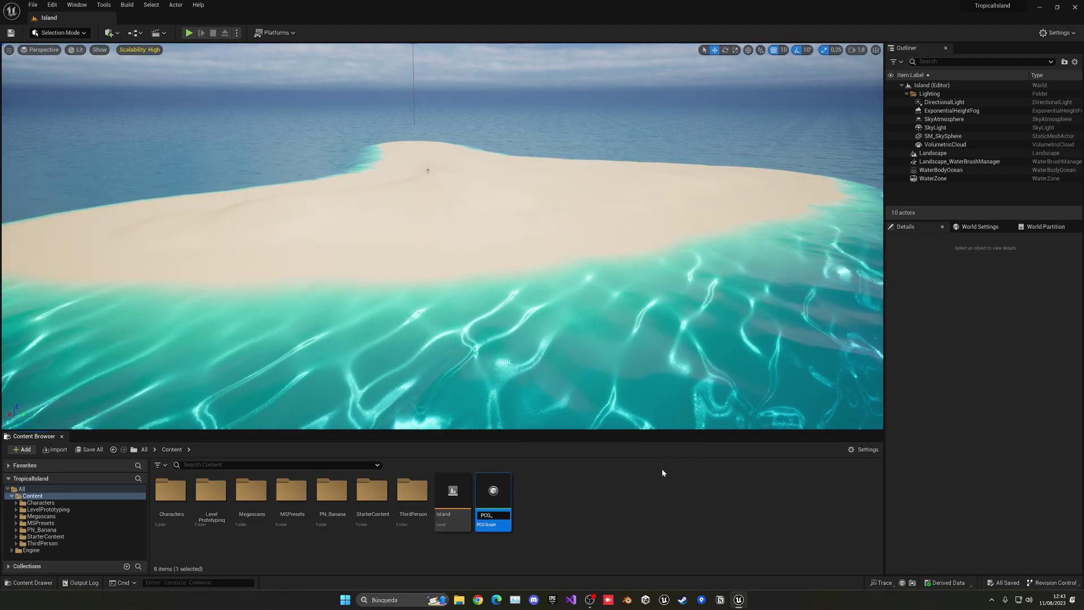
type("Vegetation")
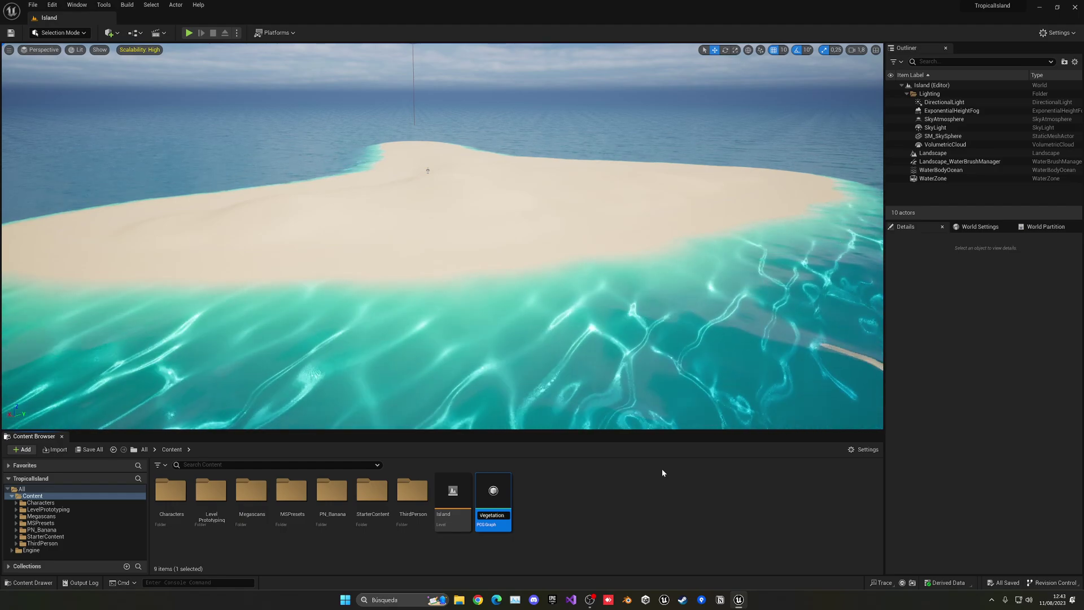
key("Return")
key("Return")
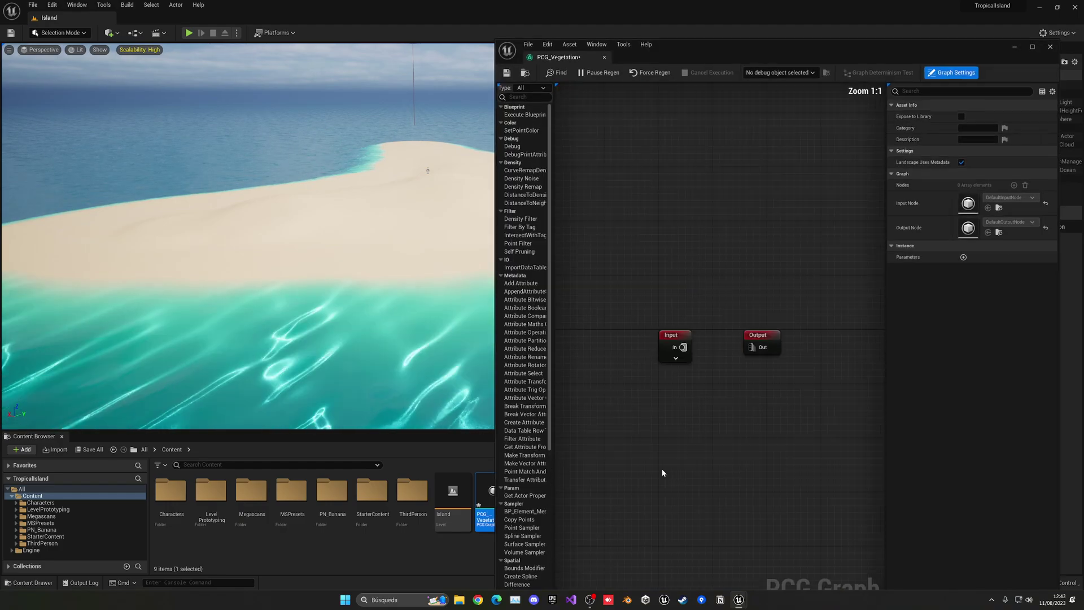
Dock the PCG_Vegetation graph beside the Island level tab and move the Output node farther away from the Input node
left_click_drag(558, 58, 241, 23)
right_click_drag(383, 285, 505, 251)
left_click_drag(448, 264, 593, 268)
right_click_drag(591, 288, 531, 268)
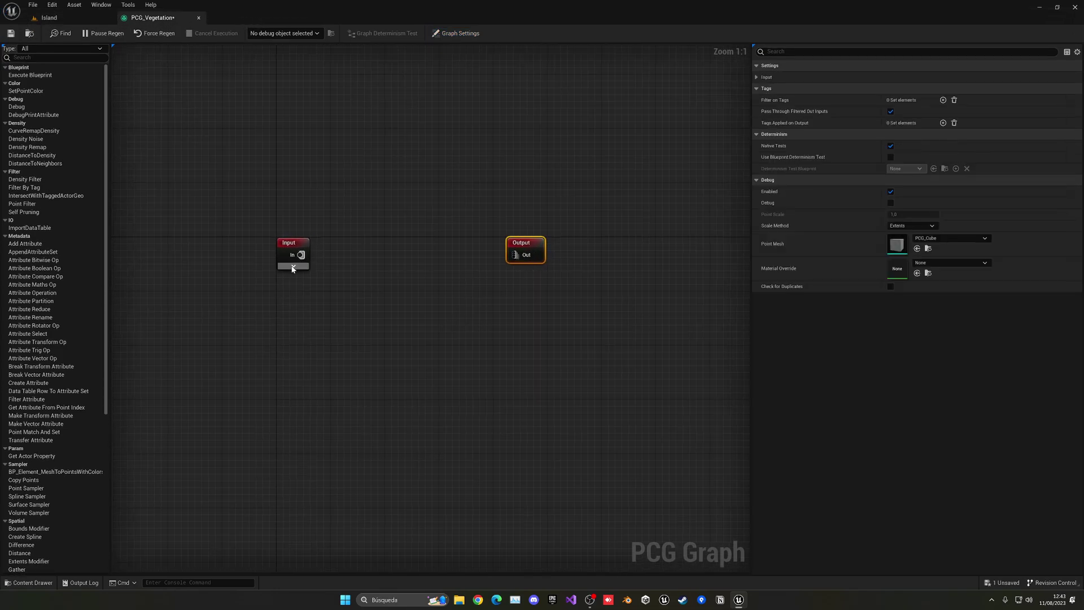
Expand the Input node's pins and add a Surface Sampler node with its Surface input connected to Landscape
left_click(293, 267)
right_click_drag(411, 274, 358, 274)
left_click_drag(267, 308, 339, 285)
type("sa")
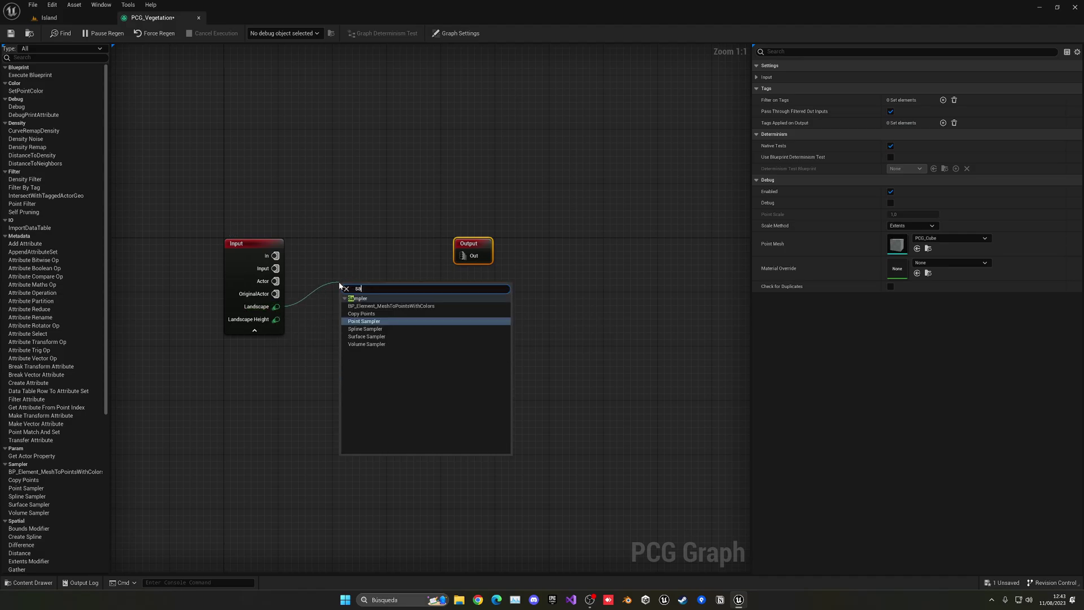
type("m")
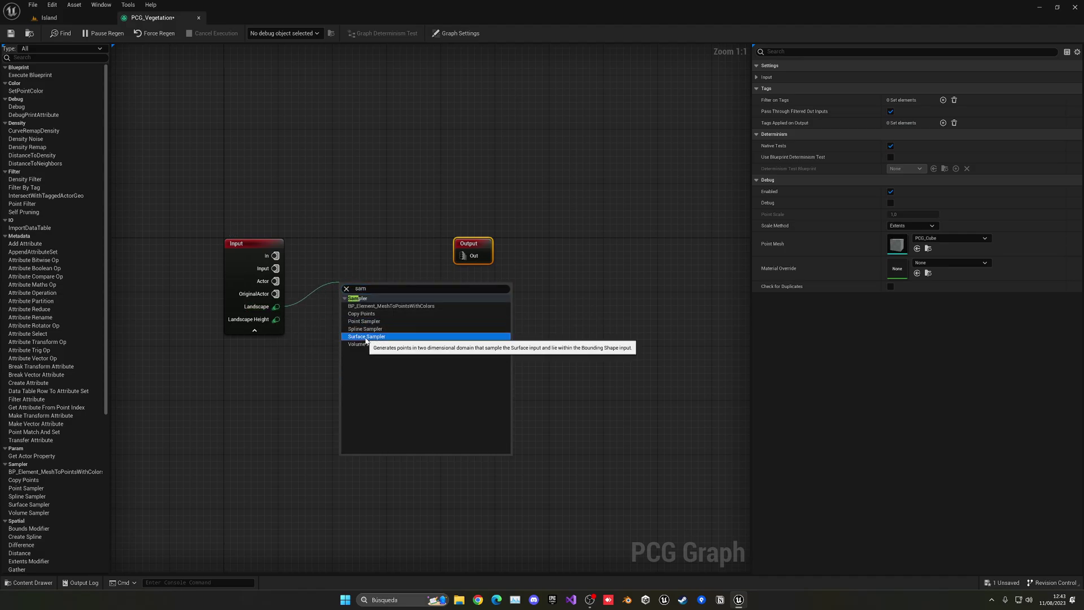
left_click(366, 336)
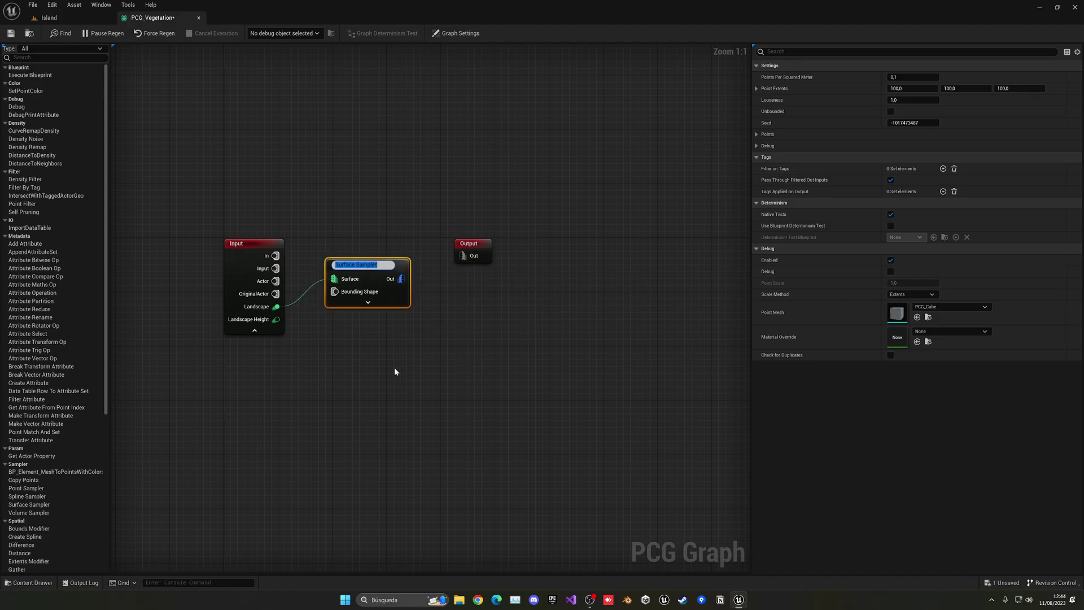
key("Return")
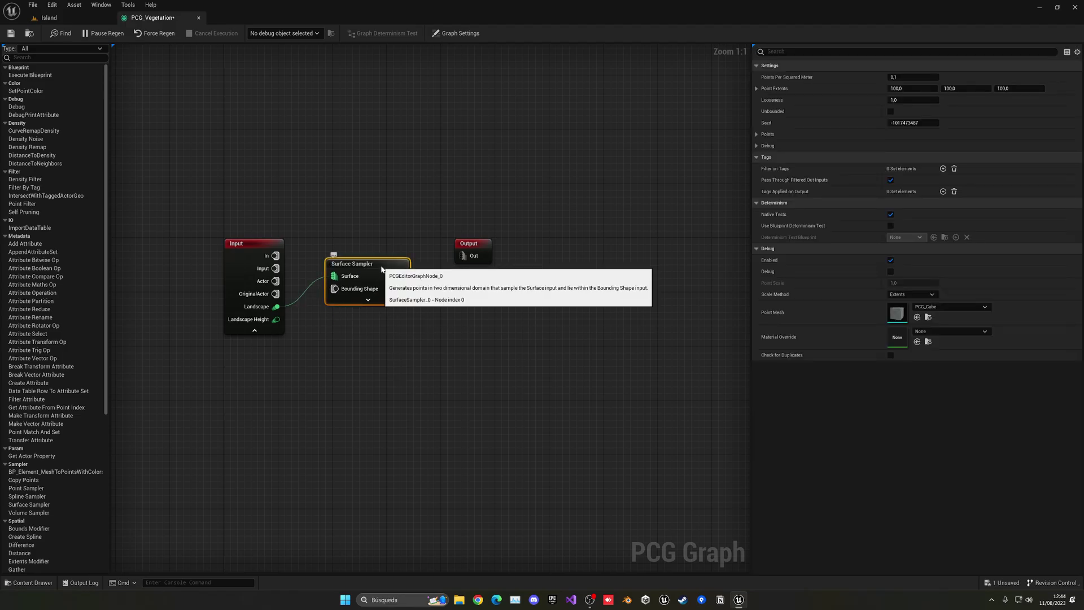
Enable debug on the Surface Sampler and place PCG_Vegetation on the island as a volume scaled to 25, 25, 10
key("d")
left_click(82, 17)
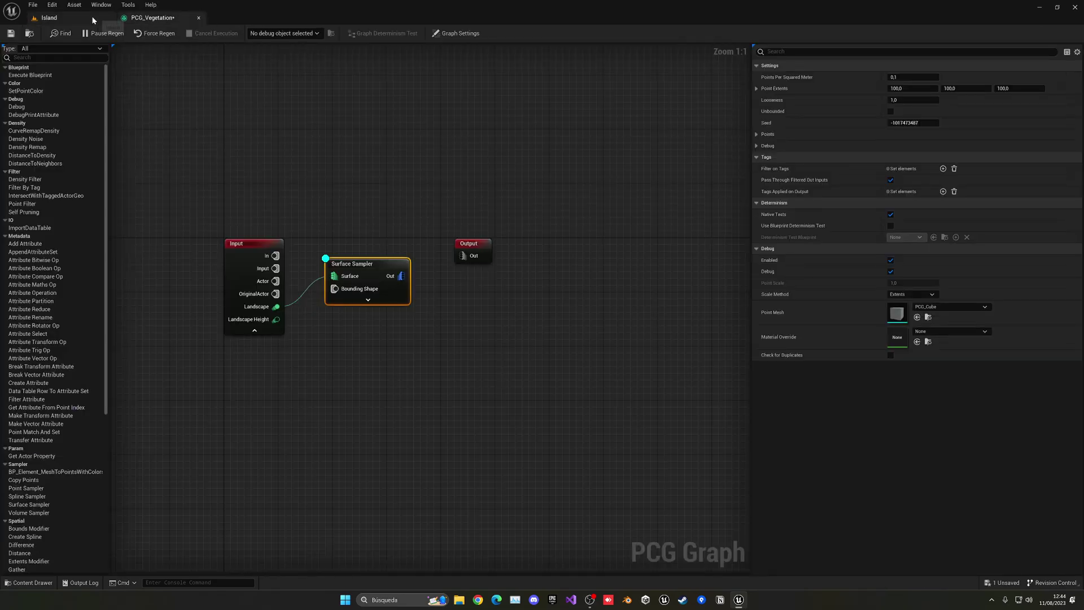
left_click(91, 16)
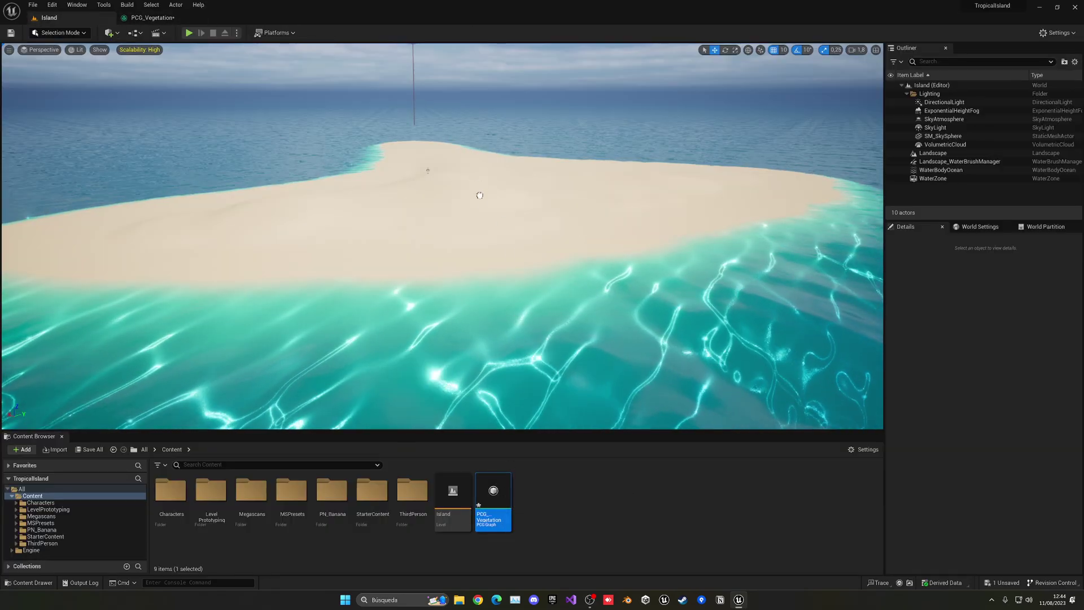
left_click_drag(468, 202, 468, 201)
right_click_drag(468, 201, 528, 184)
key("w")
right_click_drag(442, 232, 441, 232)
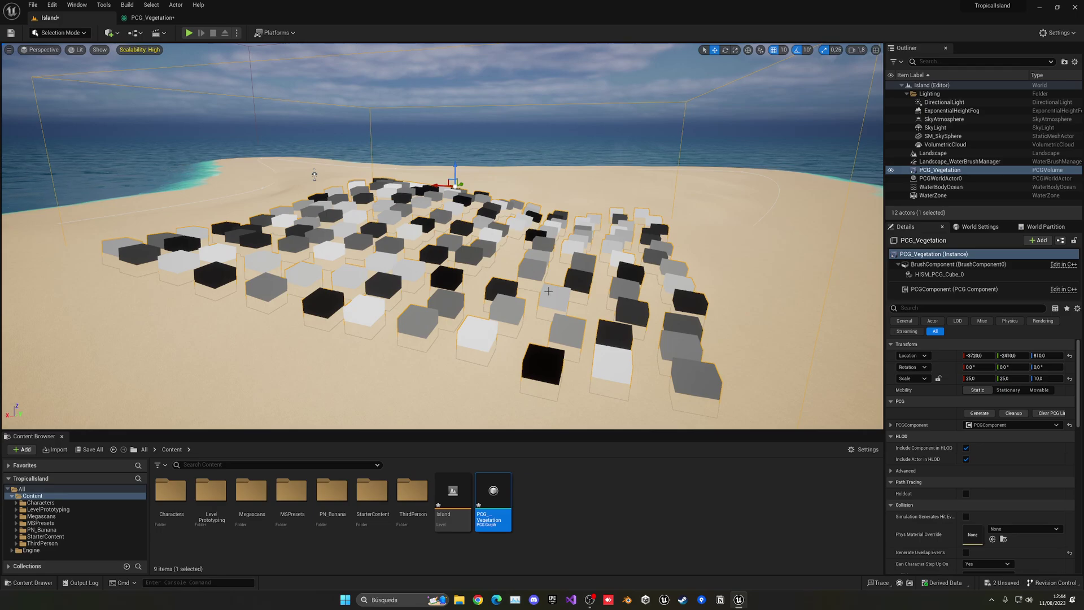
Move the Output node farther along the PCG_Vegetation graph and add a Transform Points node fed by the Surface Sampler's output
left_click(154, 18)
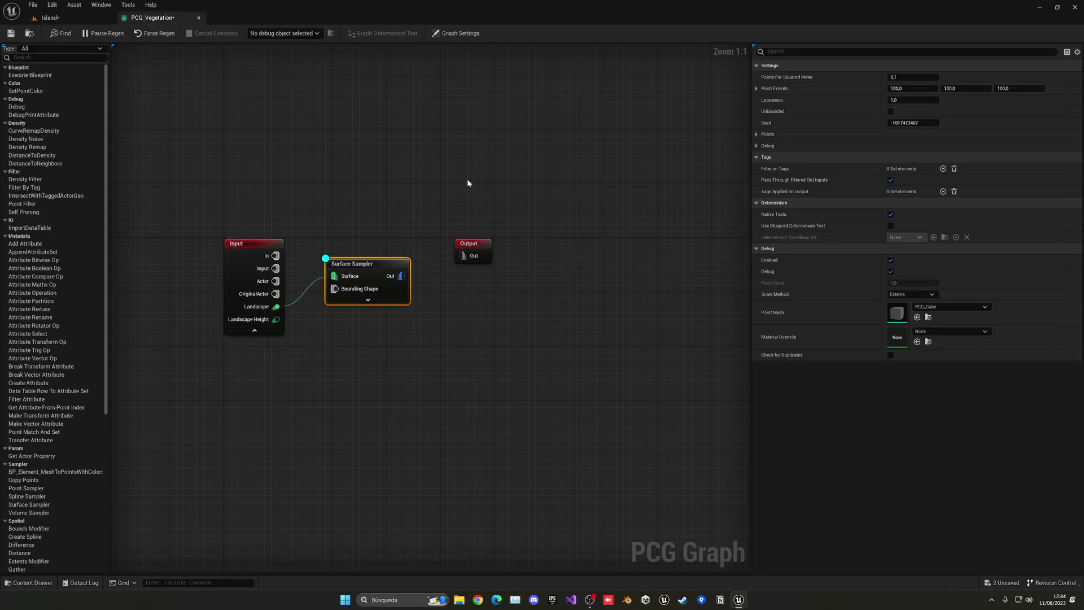
left_click_drag(418, 236, 565, 222)
left_click_drag(344, 264, 392, 264)
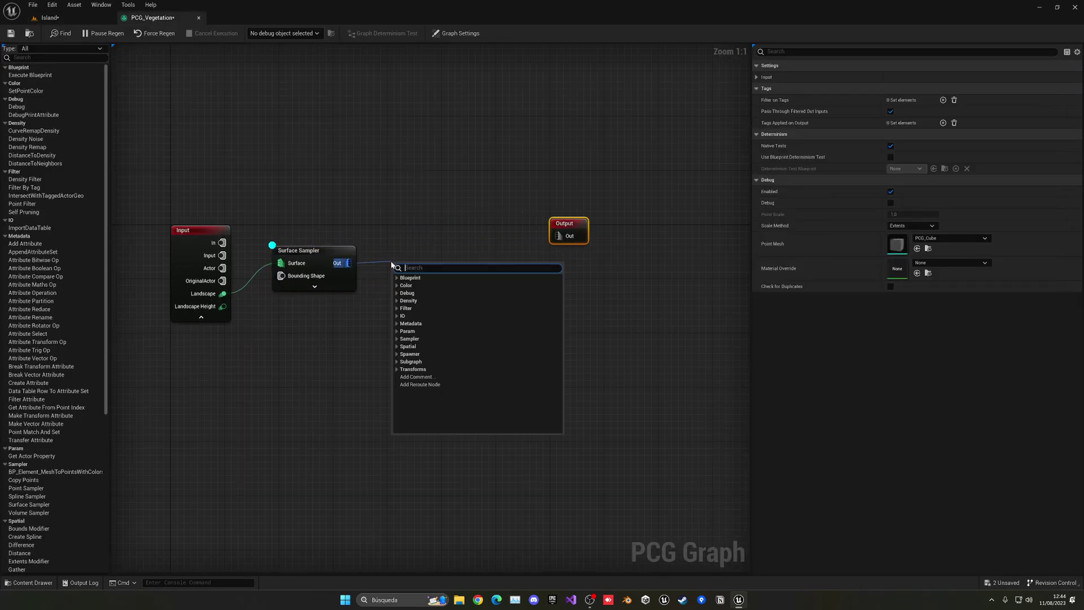
type("tra")
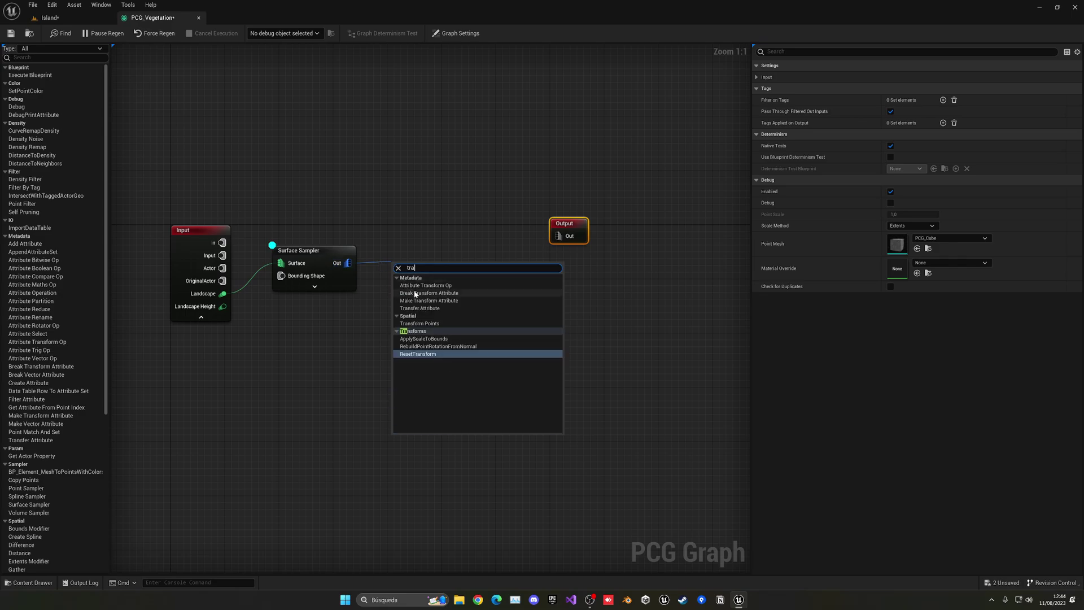
left_click(432, 323)
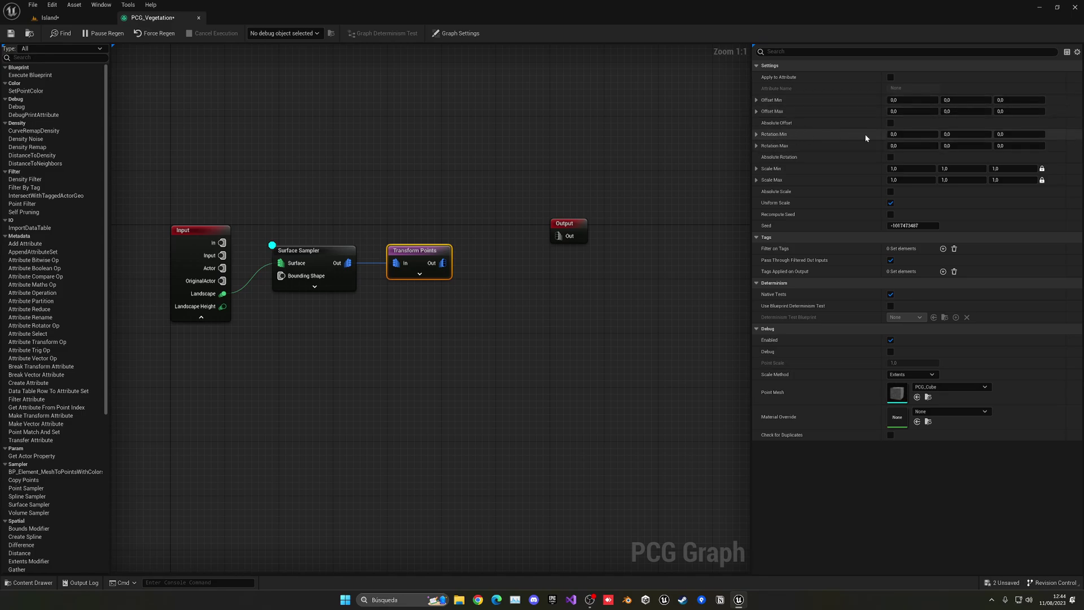
Set the Z value of Rotation Max on the Transform Points node to 360
left_click(1005, 134)
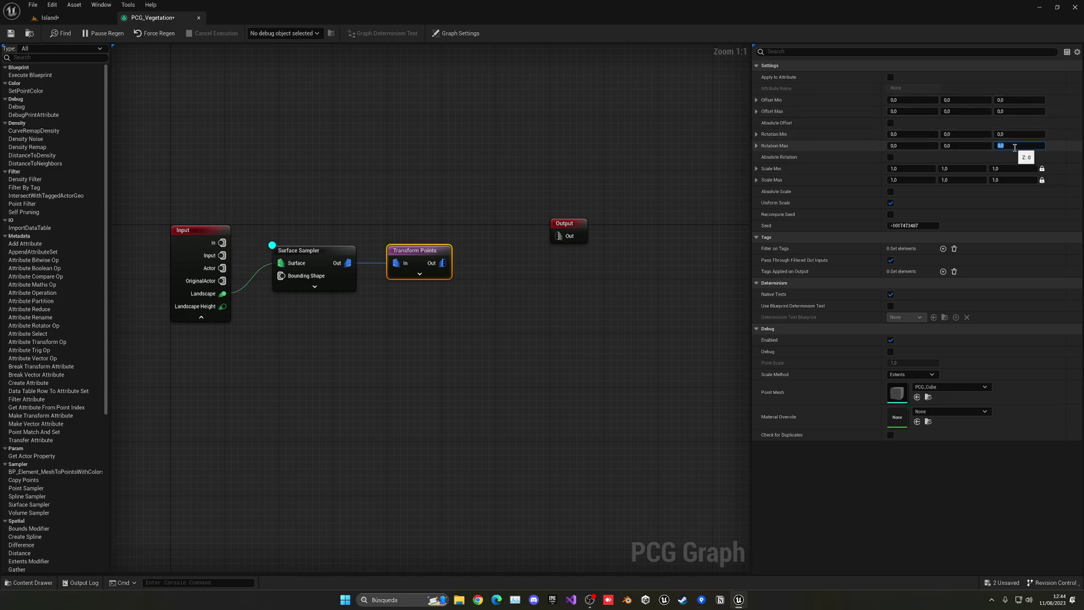
left_click(1015, 147)
type("360")
key("Return")
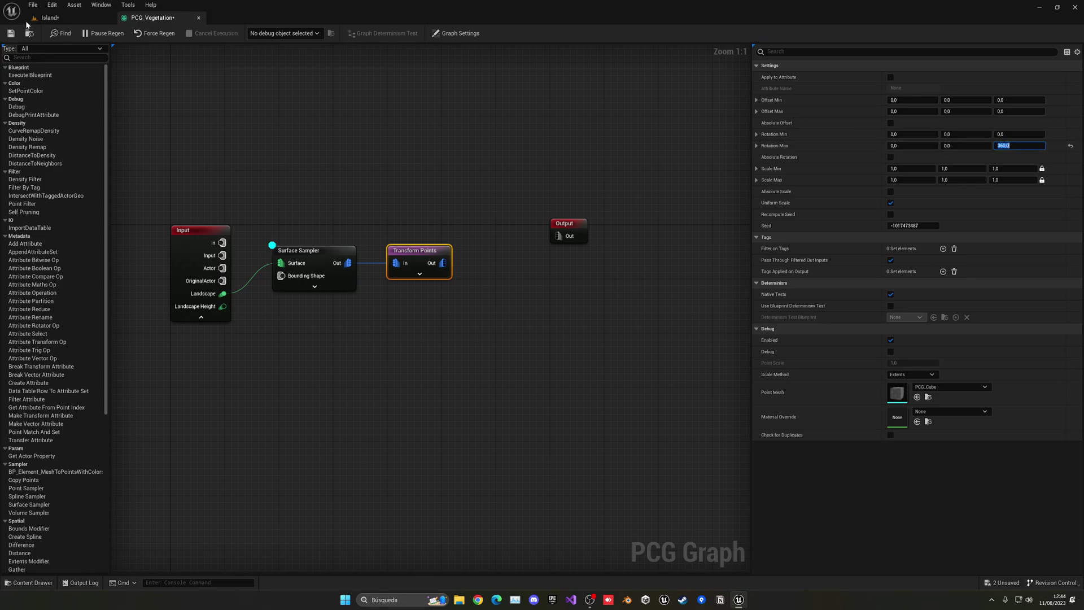
Switch debug off on the Surface Sampler and on for Transform Points, and check the debug cubes in the Island level
left_click(54, 20)
left_click(152, 17)
left_click(313, 259)
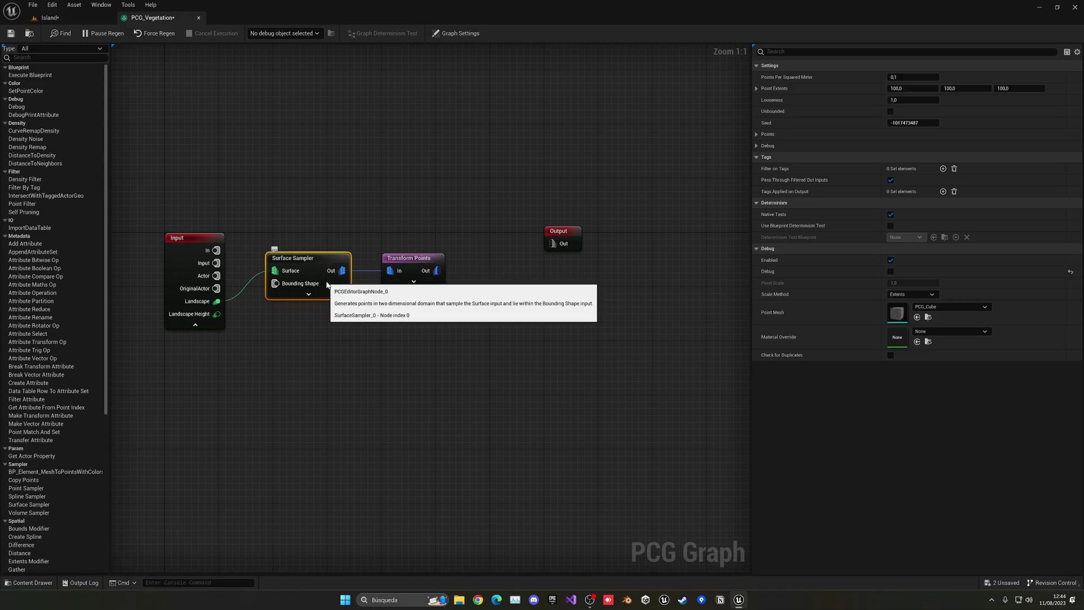
left_click(407, 259)
left_click(327, 258)
left_click(398, 259)
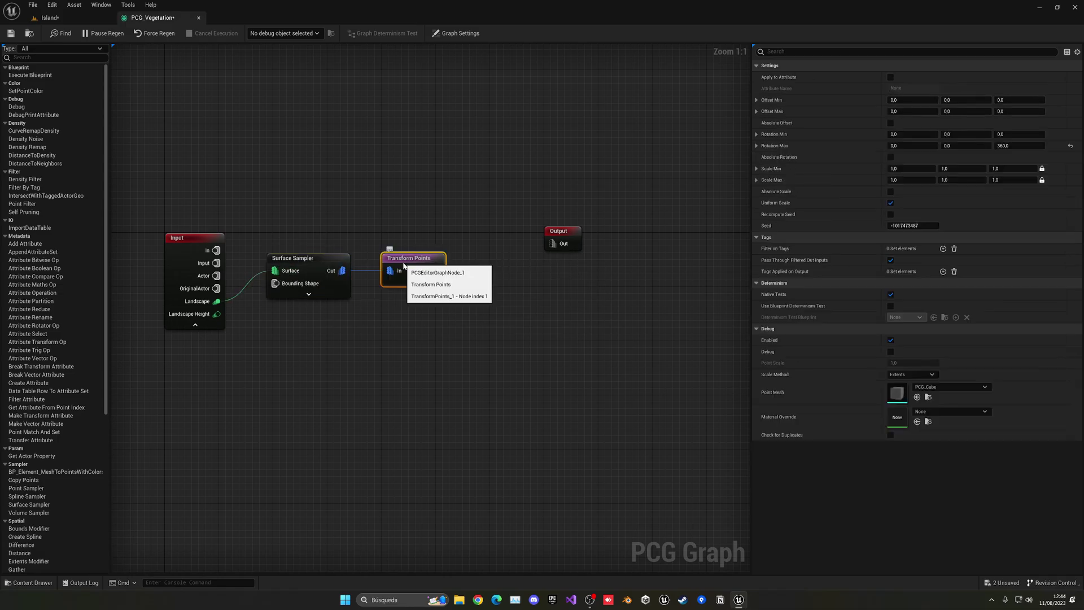
key("d")
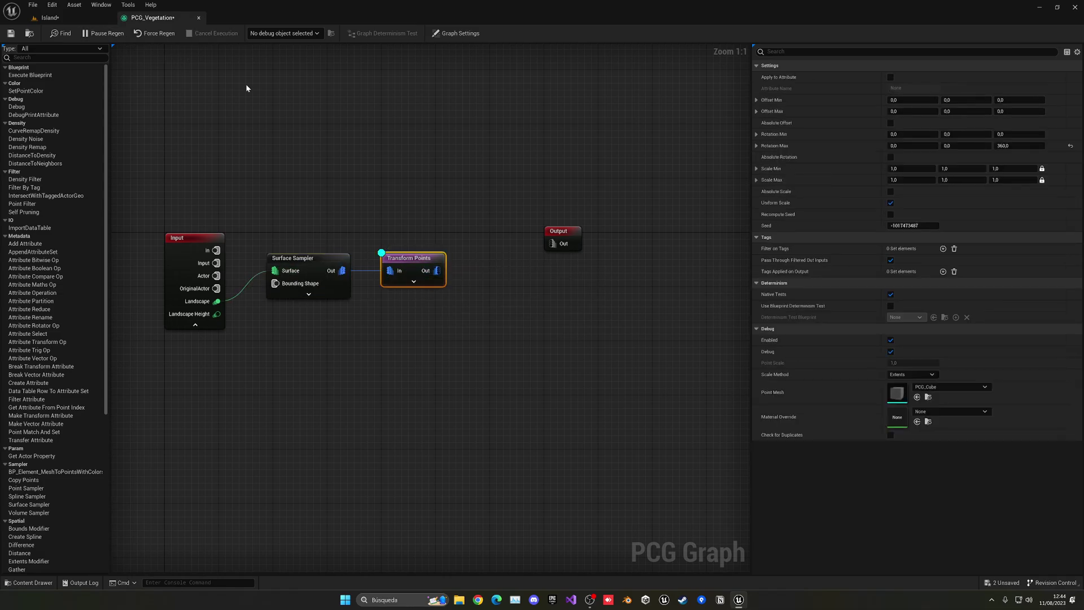
left_click(84, 17)
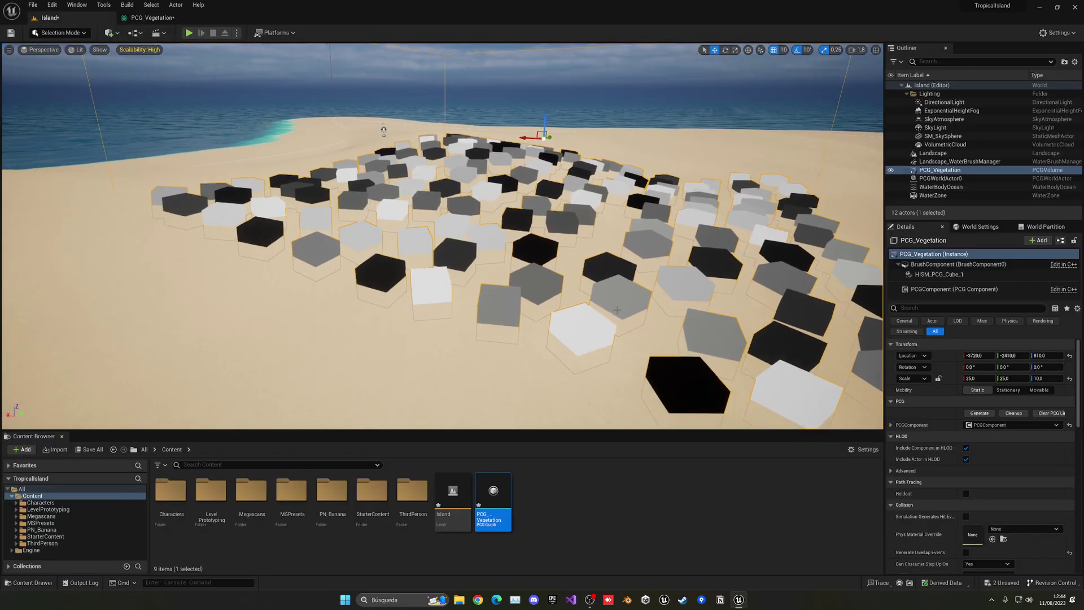
Set Scale Min to 0.8 and Scale Max to 1.2 on Transform Points, and check the cubes in the level
left_click(186, 18)
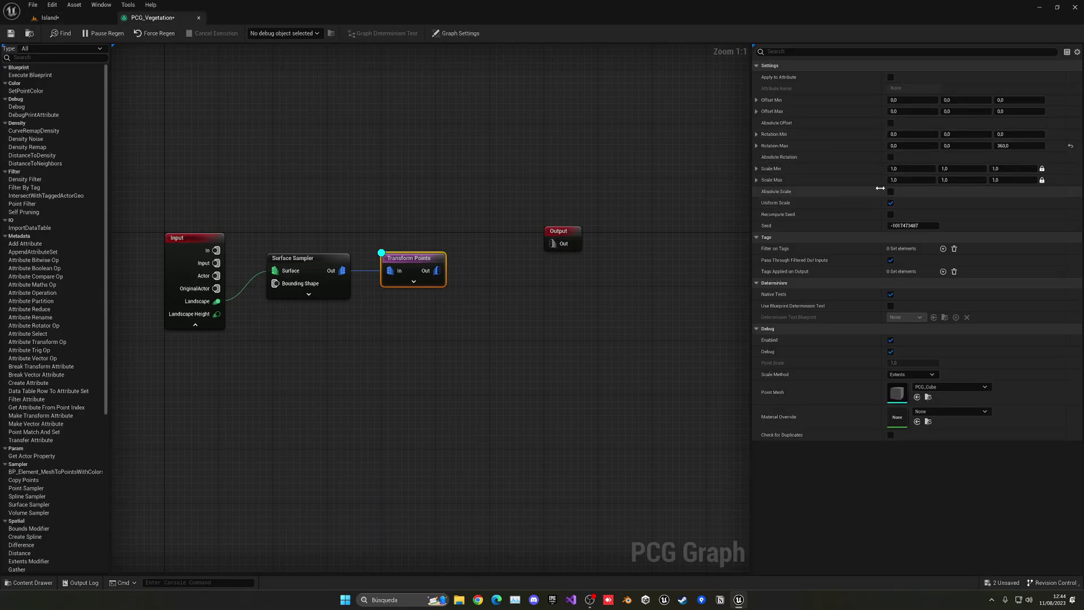
left_click(916, 168)
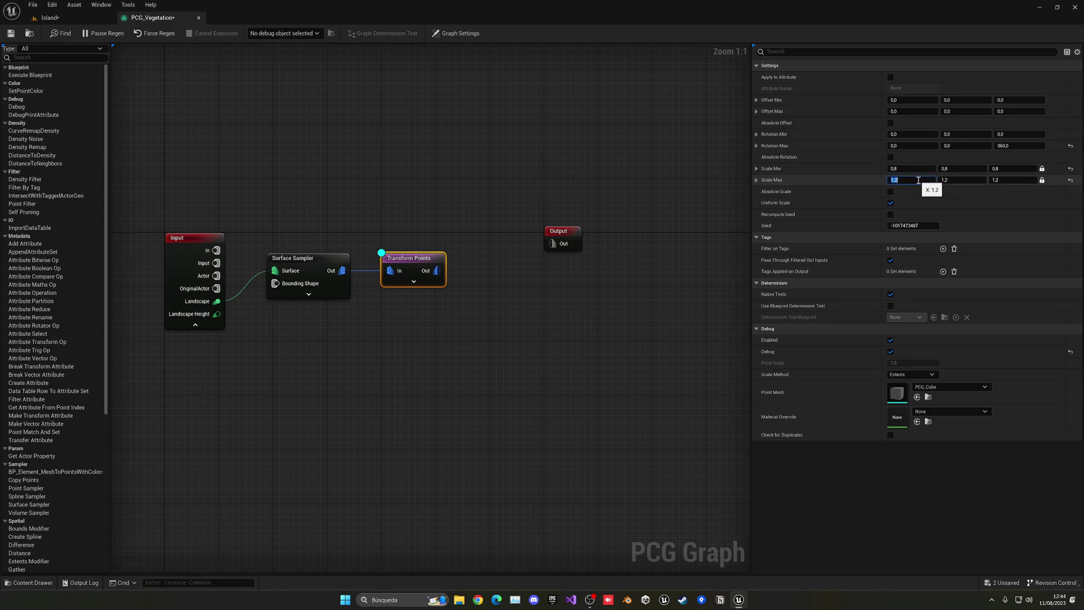
left_click(49, 17)
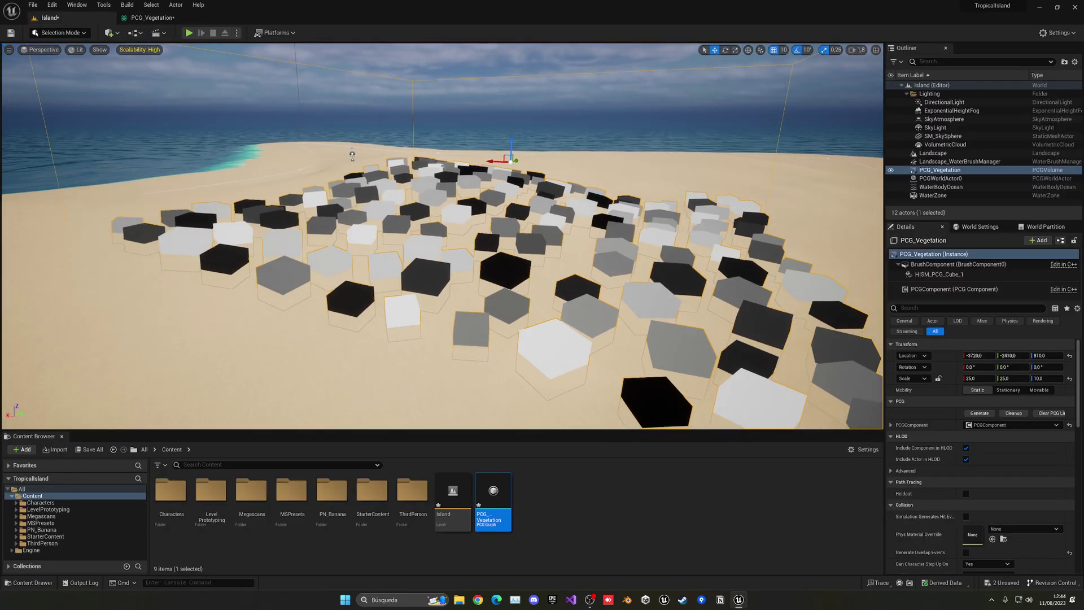
Set X and Y of Rotation Min to -10 and of Rotation Max to 10, and check the cubes in the level
left_click(170, 22)
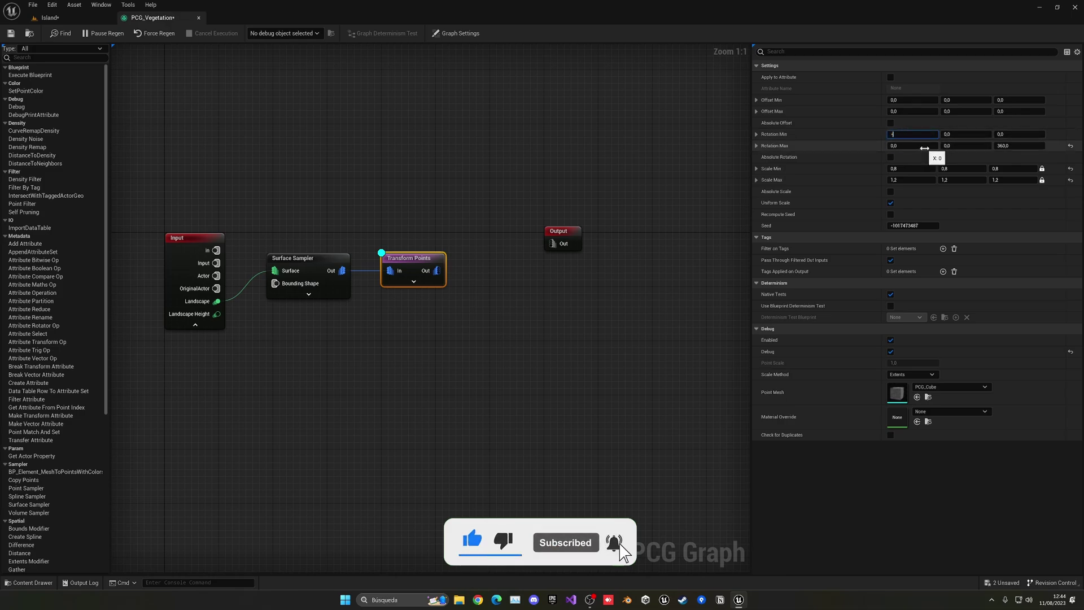
key("Tab")
type("-10")
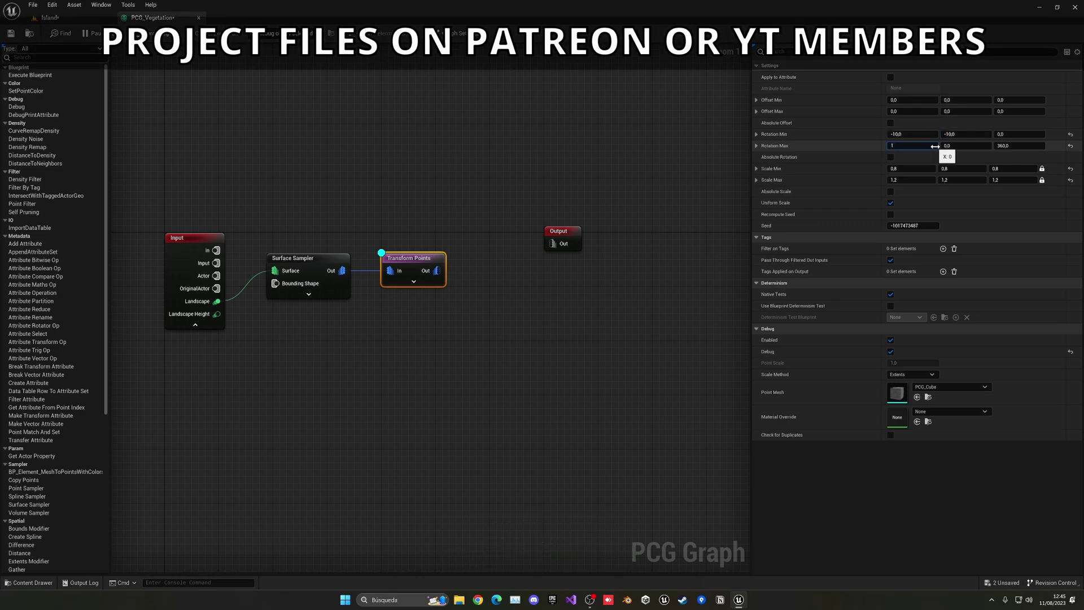
left_click(954, 146)
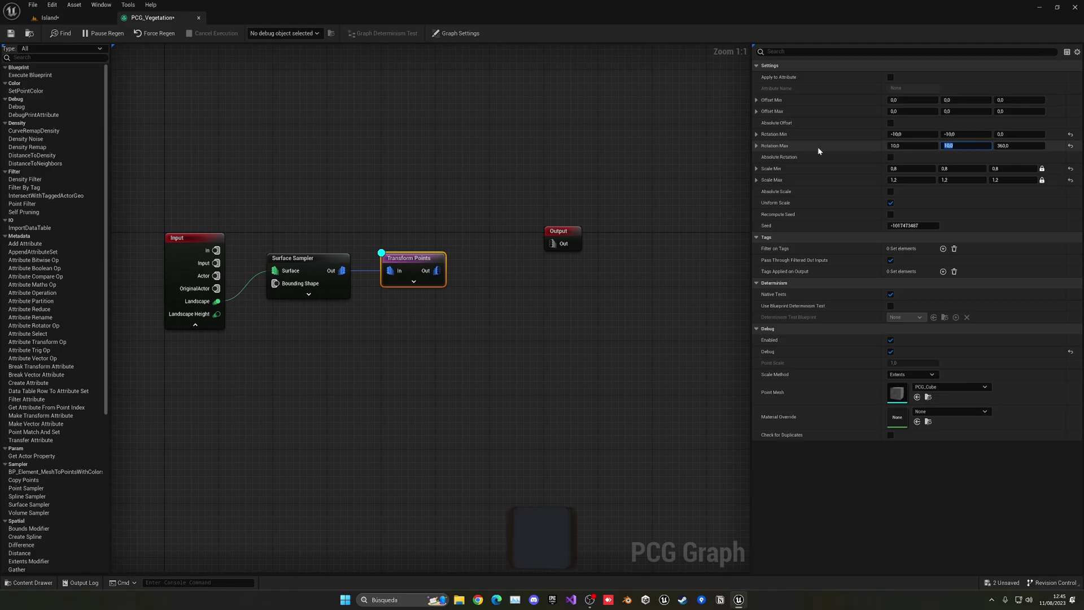
left_click(50, 18)
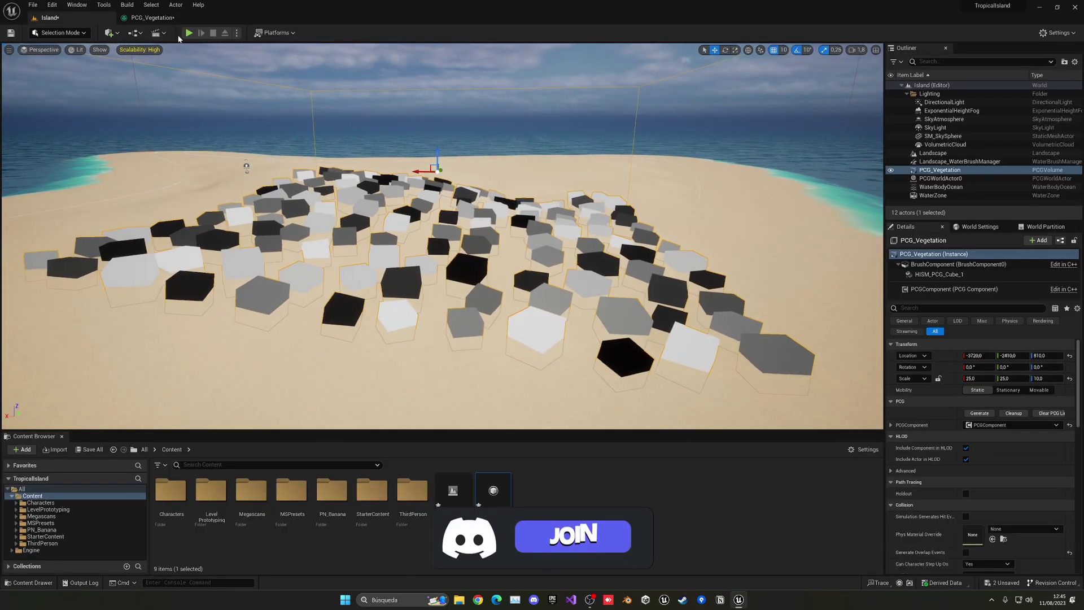
Save the level and graph, and add a Static Mesh Spawner node fed by the Transform Points output
left_click(164, 18)
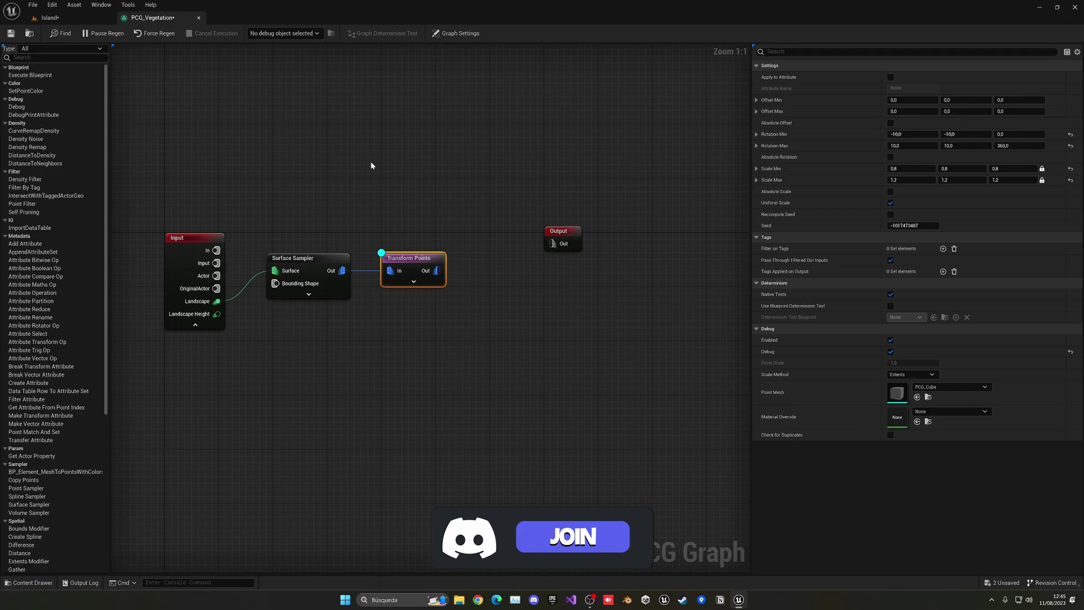
left_click(473, 259)
left_click_drag(392, 261, 435, 266)
type("stat")
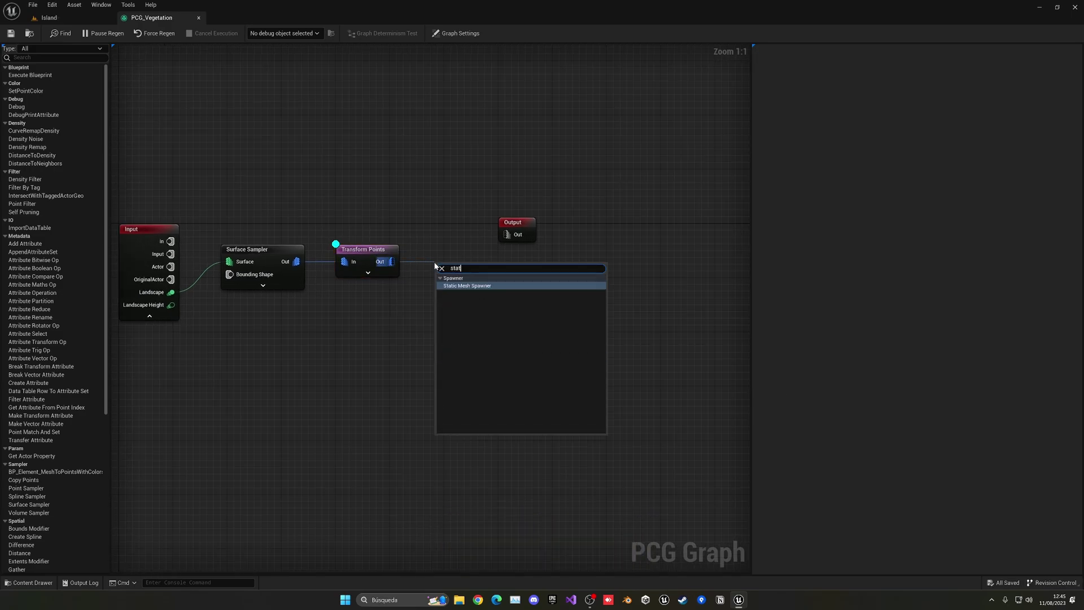
left_click(466, 287)
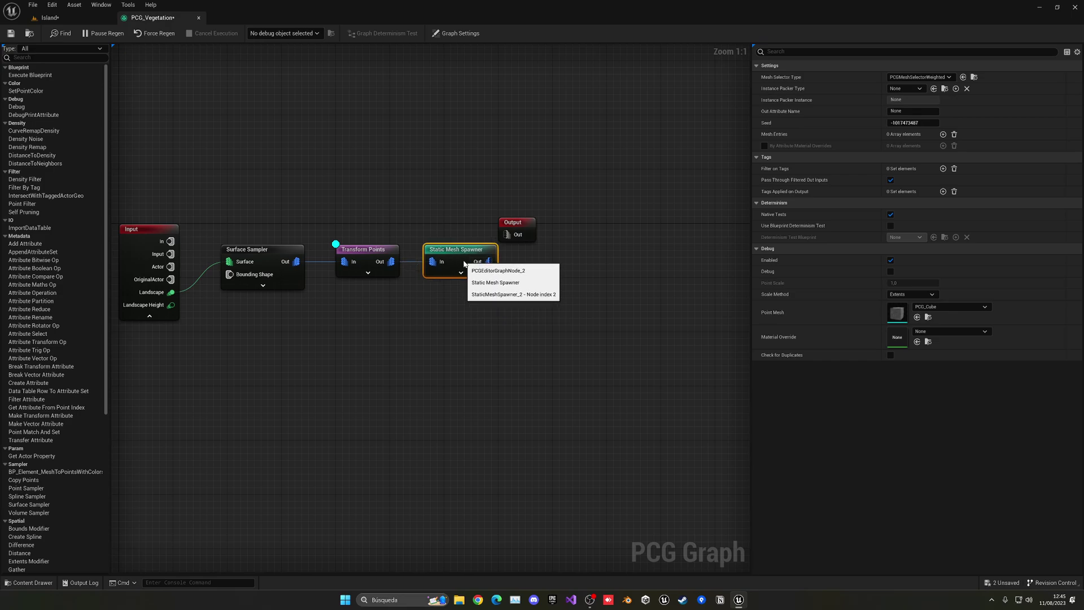
Turn off debug on Transform Points and add one mesh entry to the Static Mesh Spawner, expanding its Descriptor settings
left_click(368, 250)
left_click(493, 276)
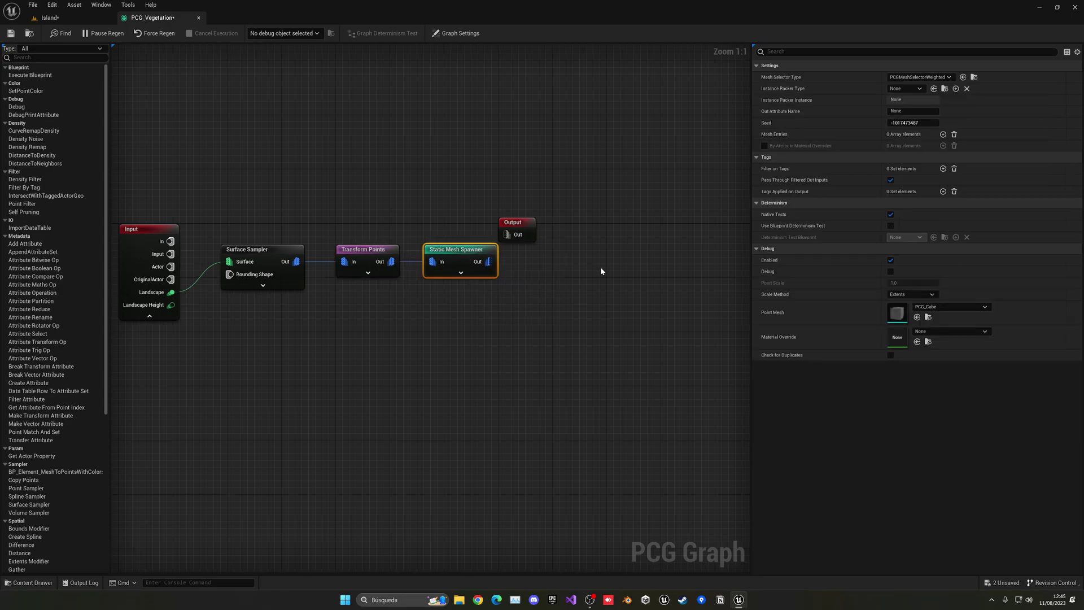
left_click(943, 134)
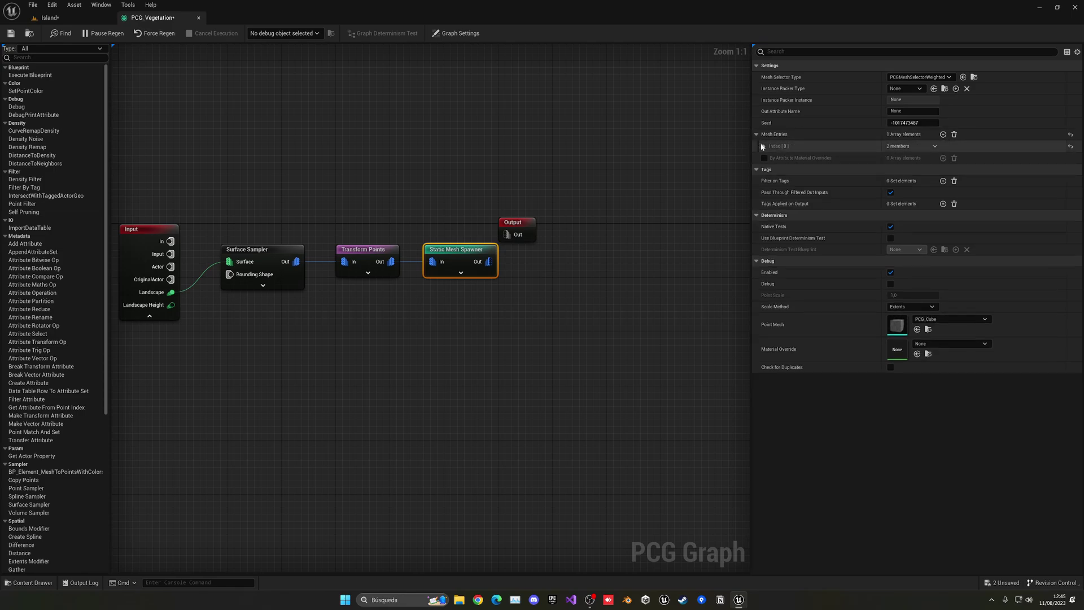
left_click(763, 147)
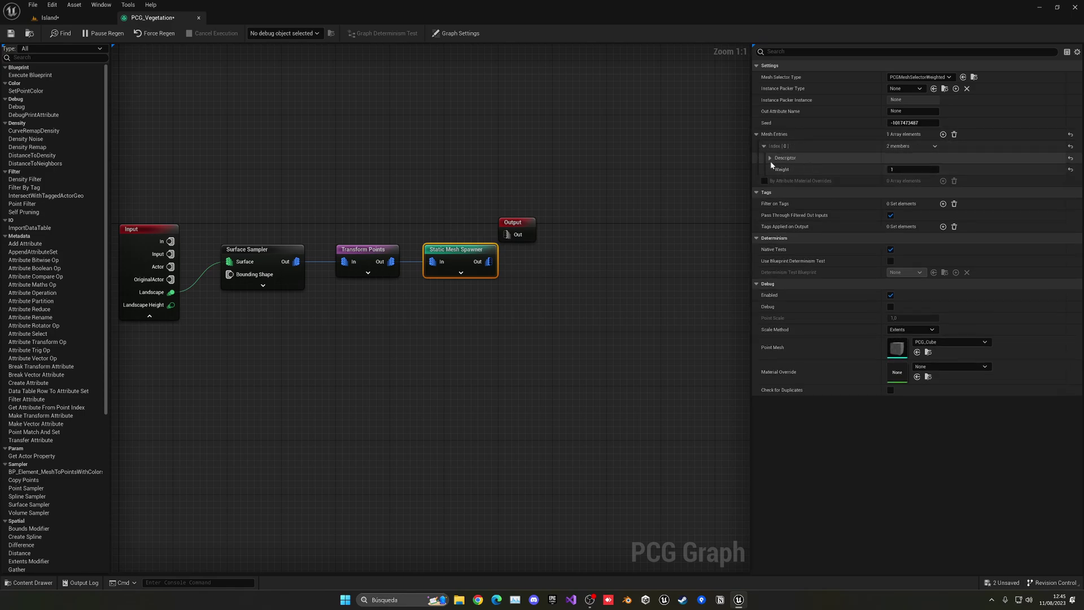
left_click(770, 159)
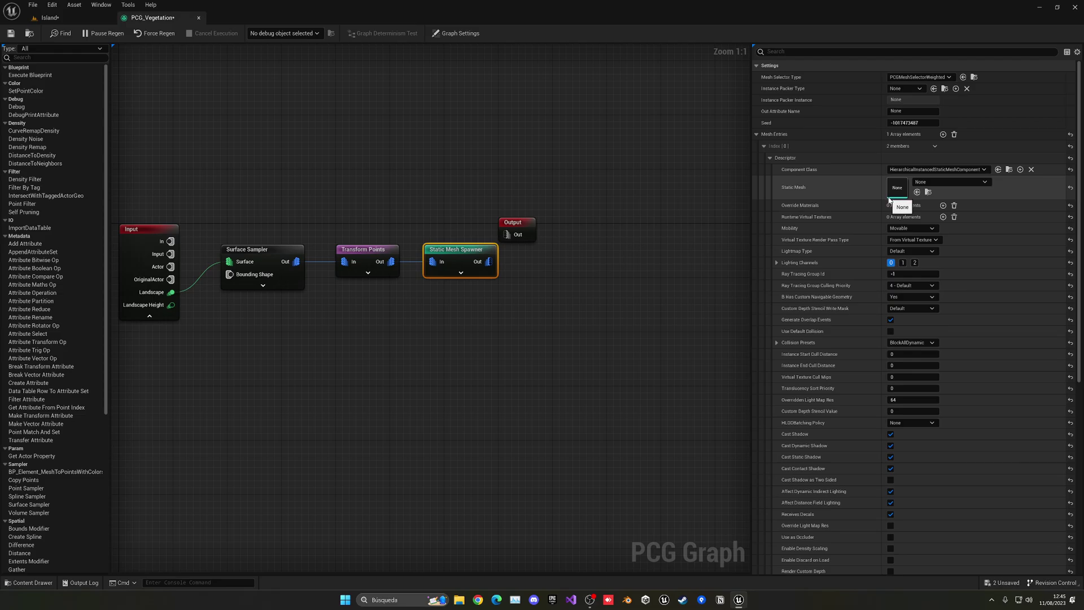
Find the banana plants in PN_Banana/Meshes/plants and assign banana_01_01 as the static mesh of the first mesh entry
key("ctrl+space")
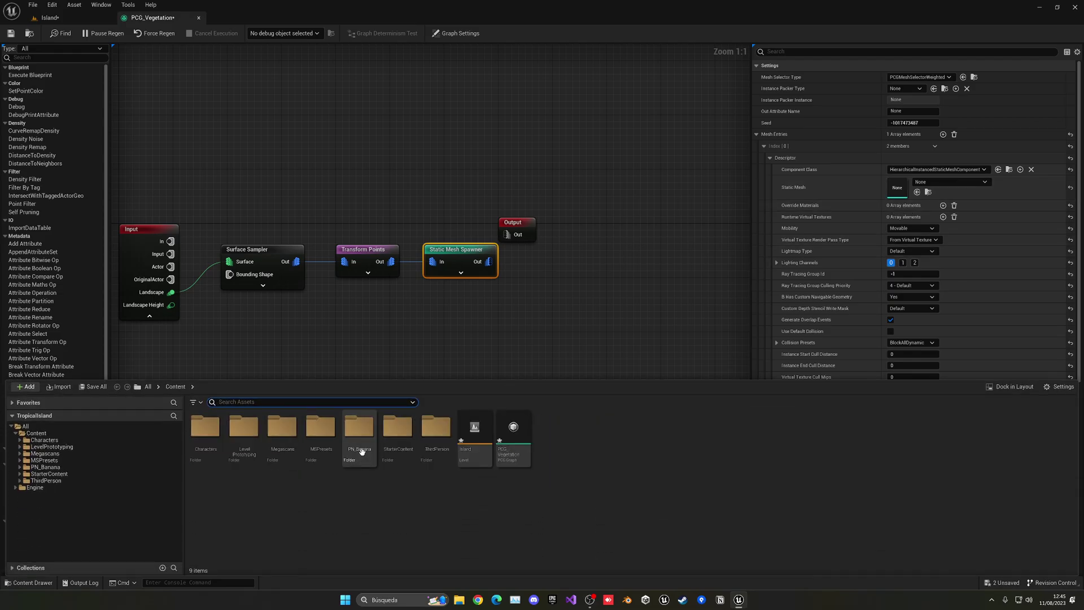
double_click(362, 451)
double_click(312, 449)
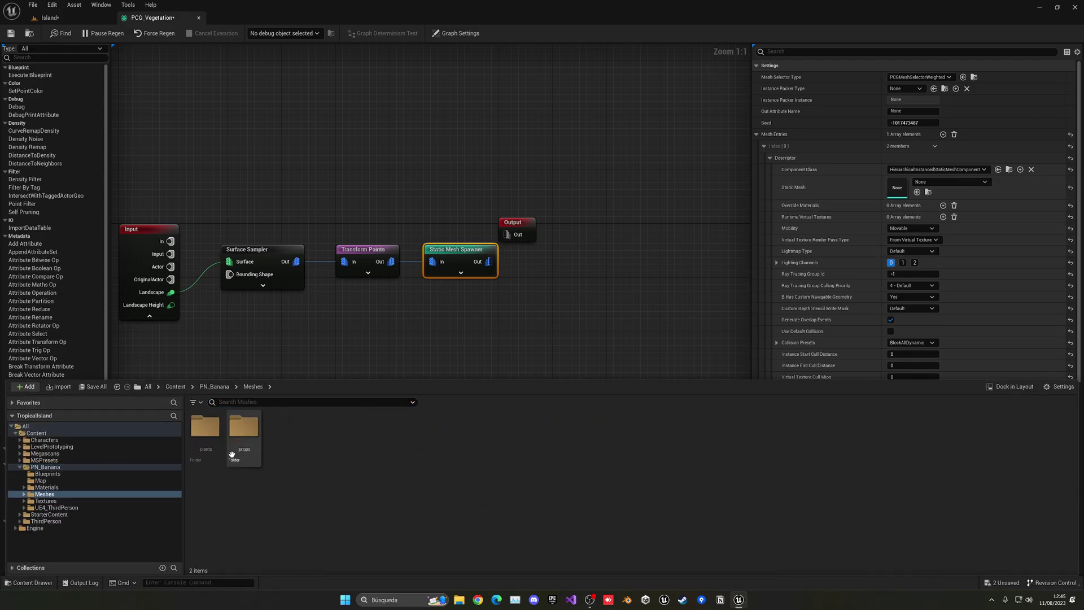
double_click(217, 451)
left_click(256, 388)
double_click(245, 436)
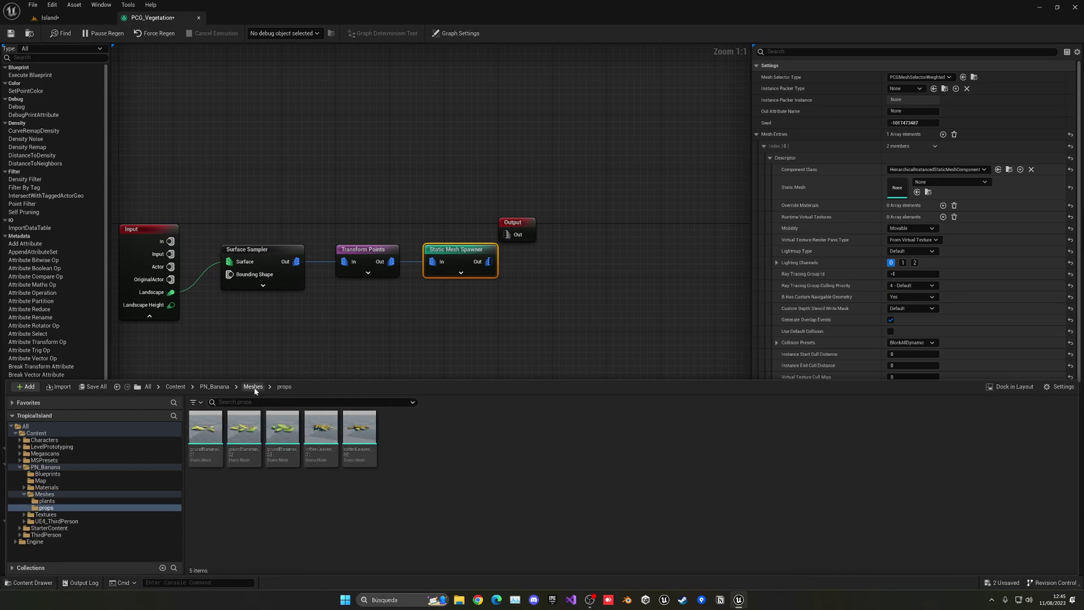
left_click(248, 389)
double_click(205, 429)
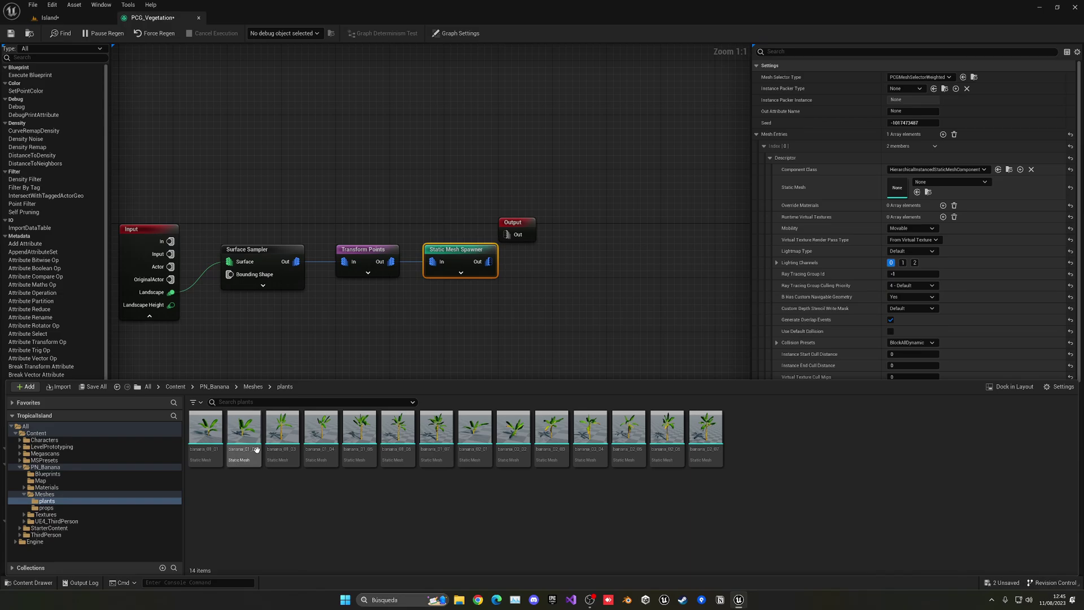
left_click_drag(205, 440, 898, 187)
left_click(765, 147)
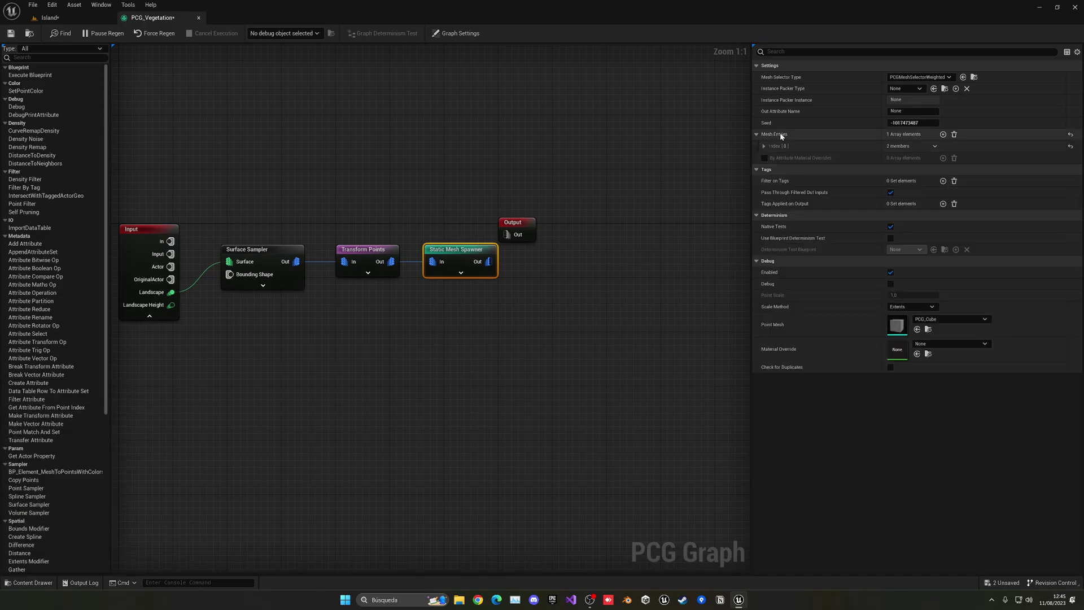
Add a second mesh entry to the Static Mesh Spawner and assign banana_01_03 as its static mesh
left_click(943, 134)
left_click(764, 158)
left_click(770, 170)
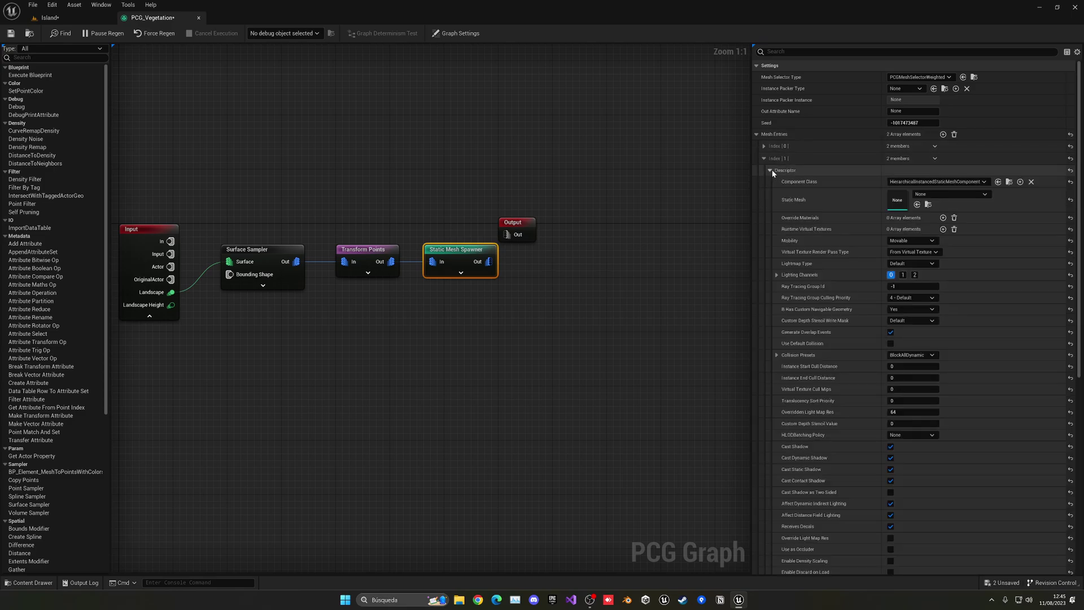
key("ctrl+space")
left_click_drag(287, 439, 899, 201)
left_click(764, 159)
Add a third mesh entry to the Static Mesh Spawner and assign banana_01_05 as its static mesh
left_click(942, 135)
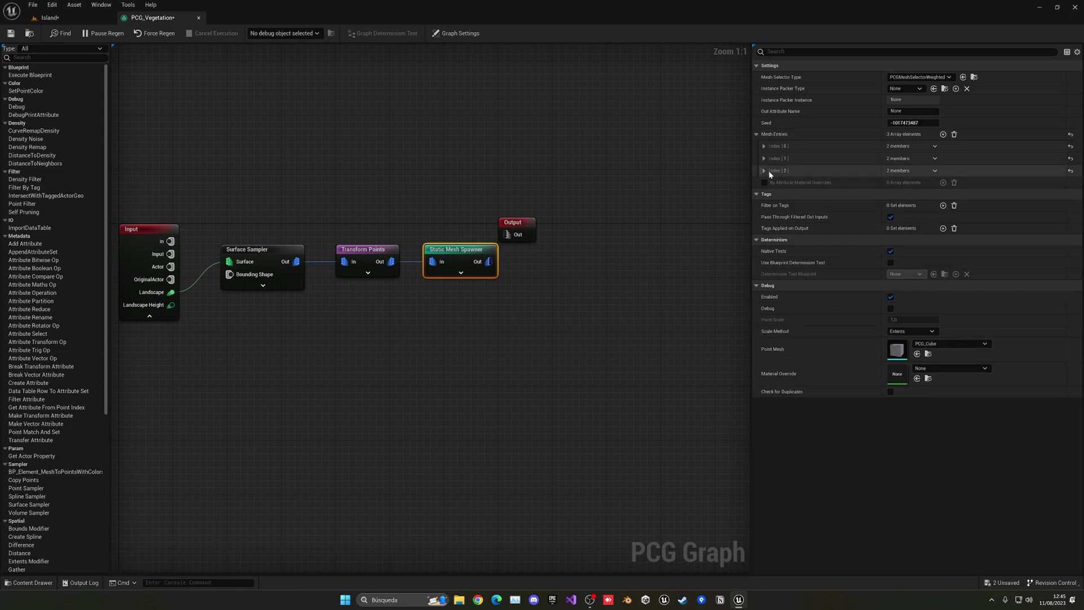
left_click(764, 171)
left_click(770, 183)
key("ctrl+space")
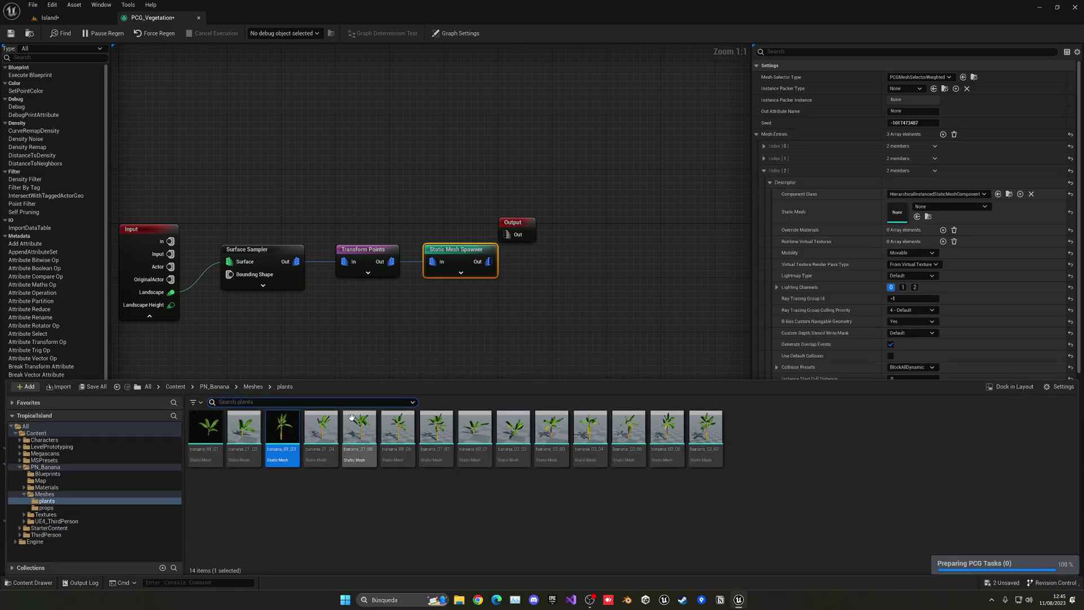
left_click(360, 436)
left_click_drag(359, 437, 897, 213)
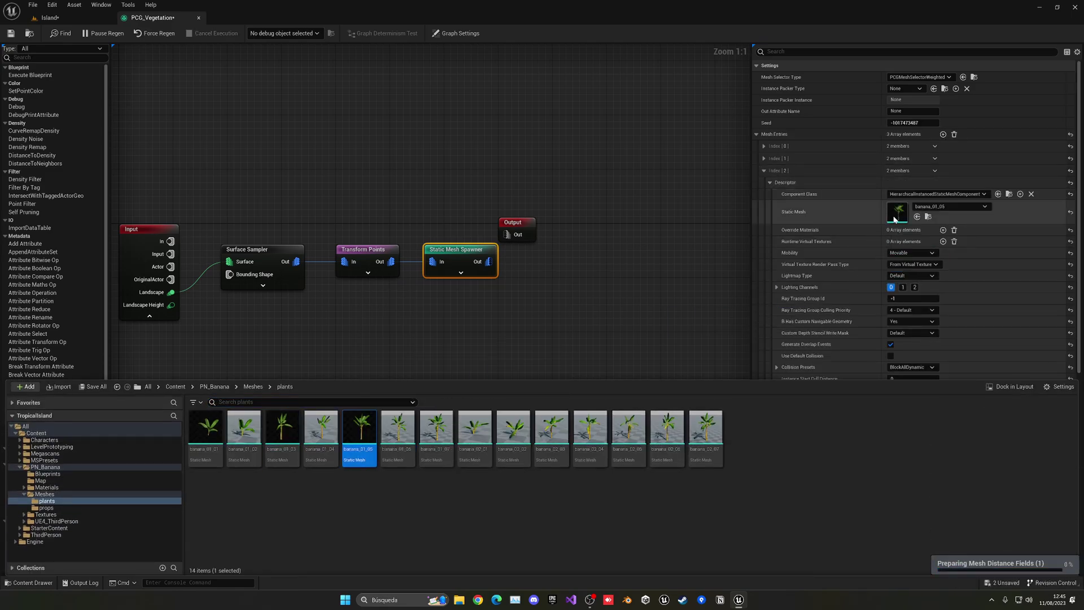
left_click(764, 171)
Add a fourth mesh entry to the Static Mesh Spawner and assign banana_02_01 as its static mesh
left_click(942, 134)
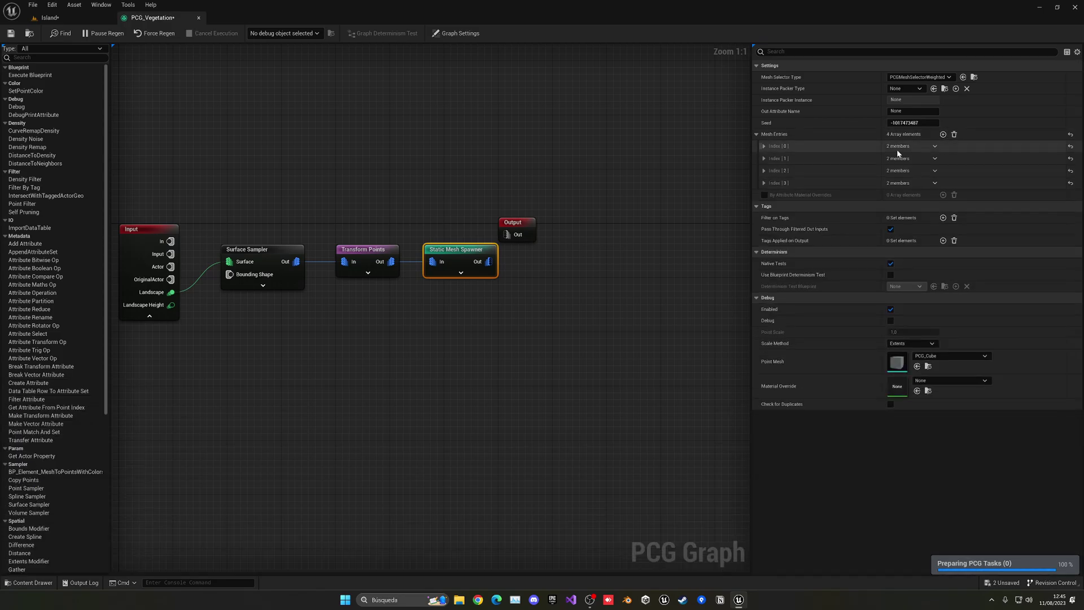
left_click(764, 183)
left_click(771, 195)
key("ctrl+space")
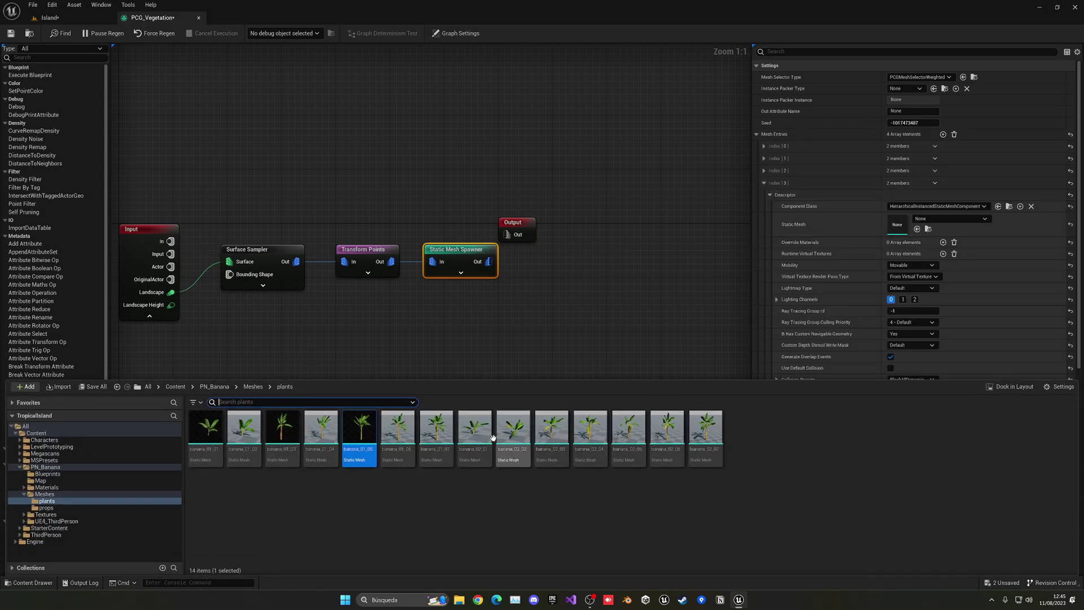
left_click_drag(475, 438, 899, 225)
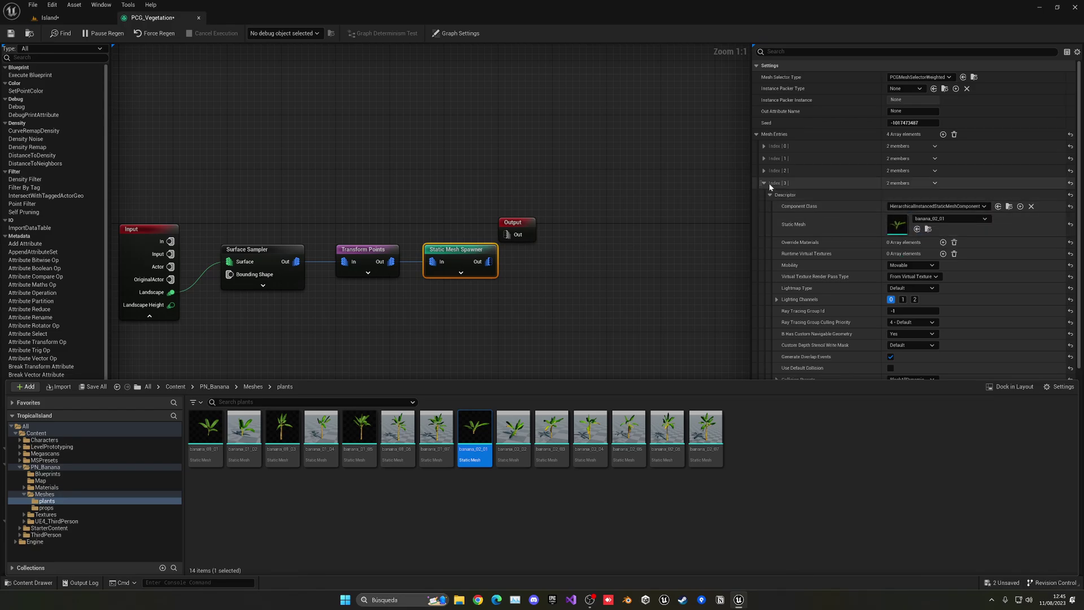
Add a fifth mesh entry to the Static Mesh Spawner, assign banana_02_04 as its static mesh, and save the graph
left_click(942, 134)
left_click(764, 183)
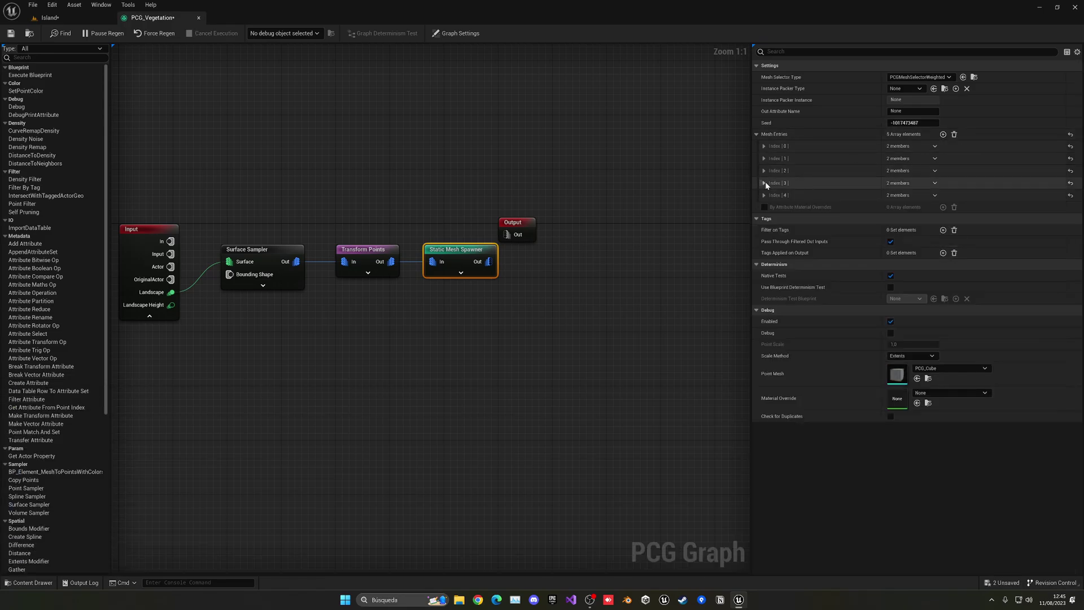
left_click(764, 195)
left_click(770, 206)
key("ctrl+space")
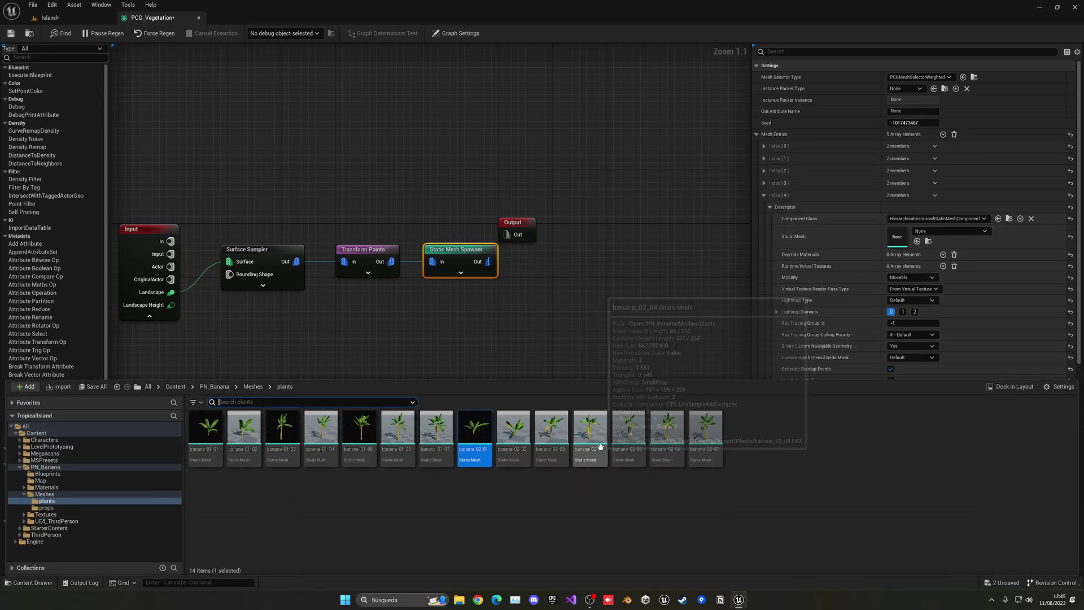
left_click_drag(589, 429, 905, 229)
left_click(764, 195)
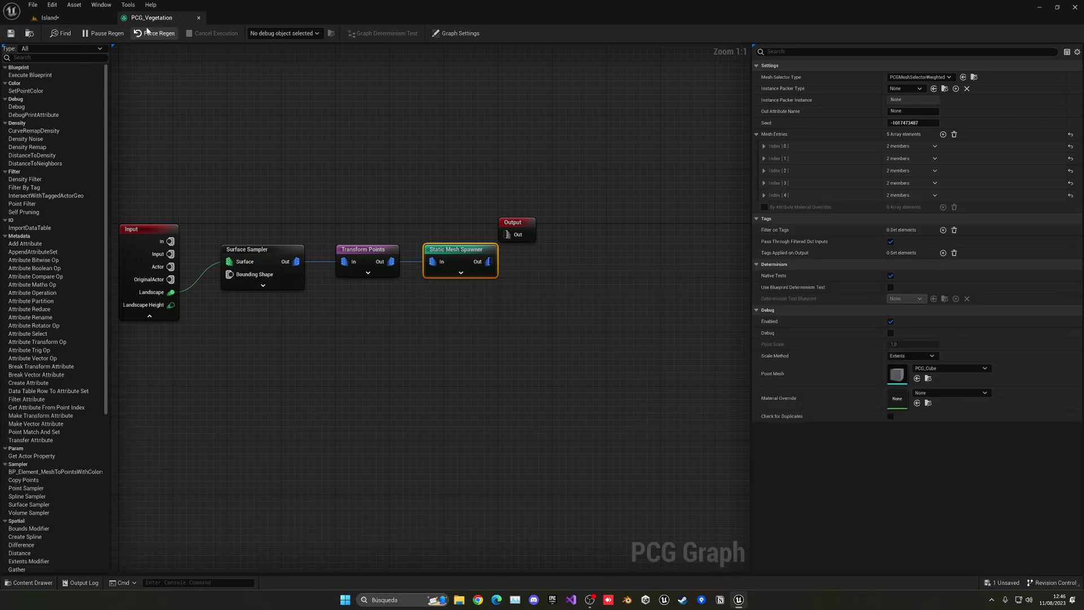
Inspect the spawned banana plants in the Island level and run the character among them in a play test
left_click(67, 17)
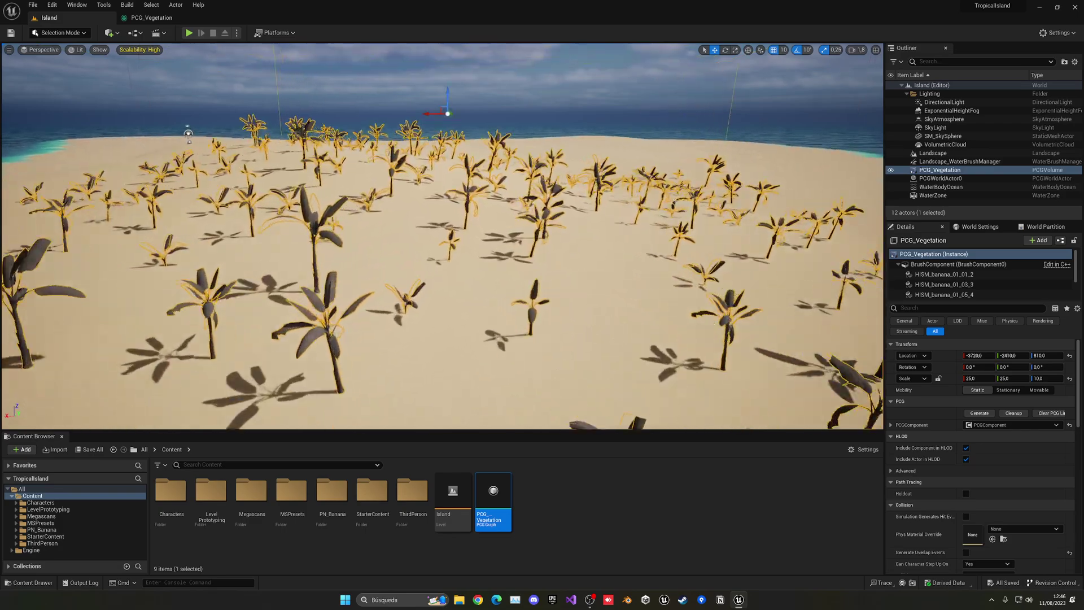
mouse_move(490, 271)
right_mouse_down()
mouse_move(491, 316)
mouse_move(477, 271)
right_mouse_up()
key("s")
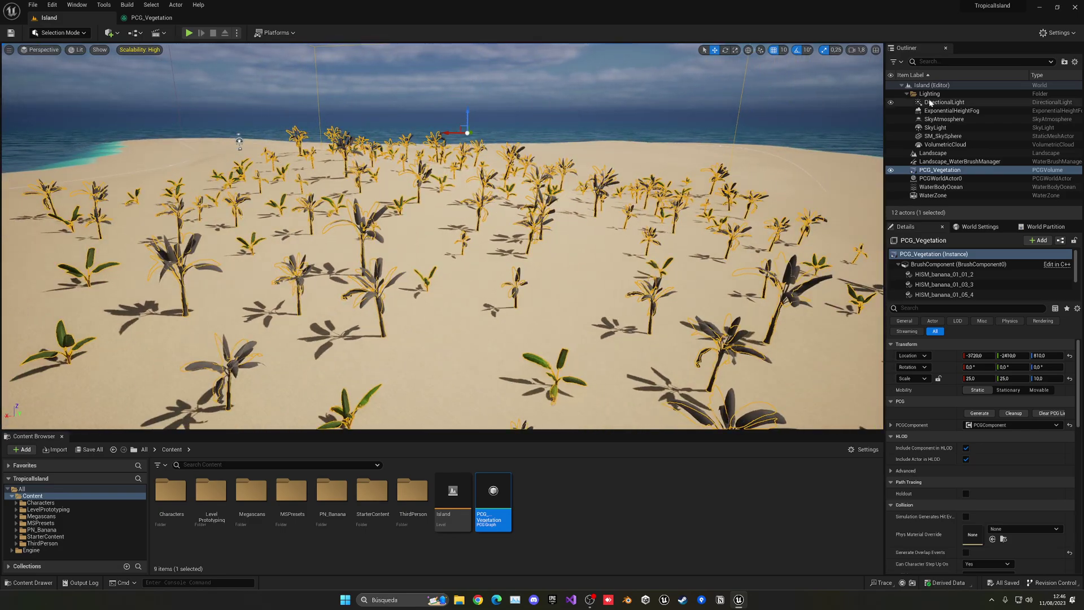
key("Escape")
key("a")
mouse_move(578, 195)
right_mouse_down()
mouse_move(567, 195)
mouse_move(579, 195)
right_mouse_up()
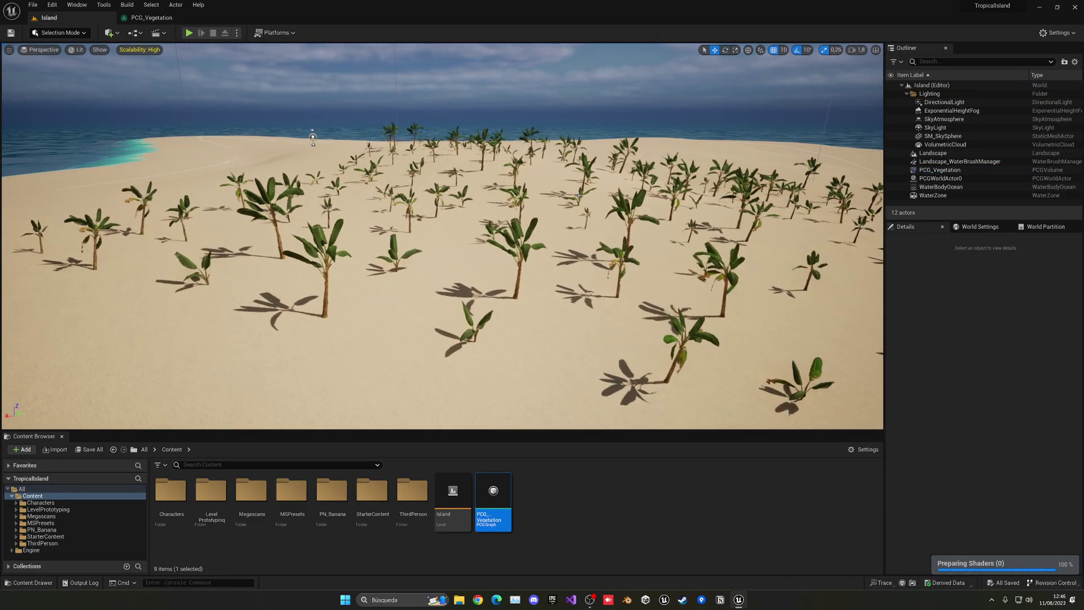
key("alt+p")
key("w")
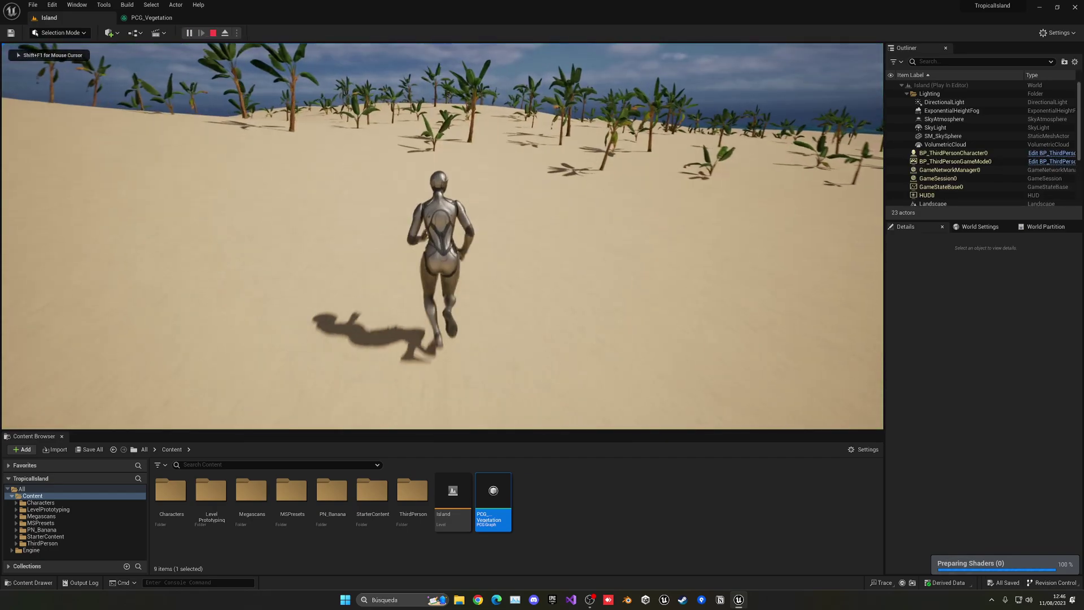
key("w")
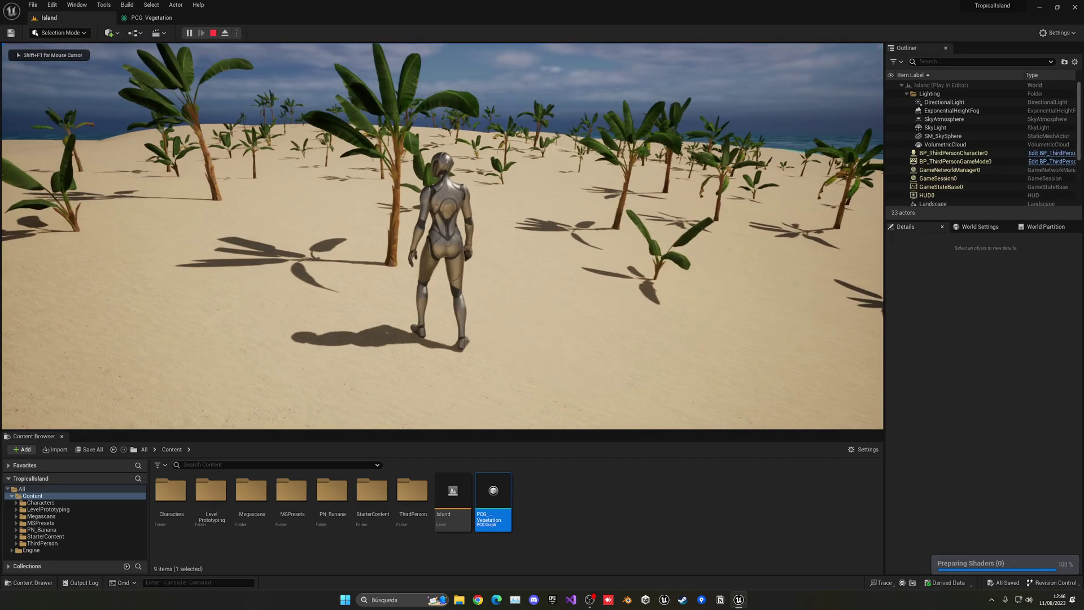
key("shift+F1")
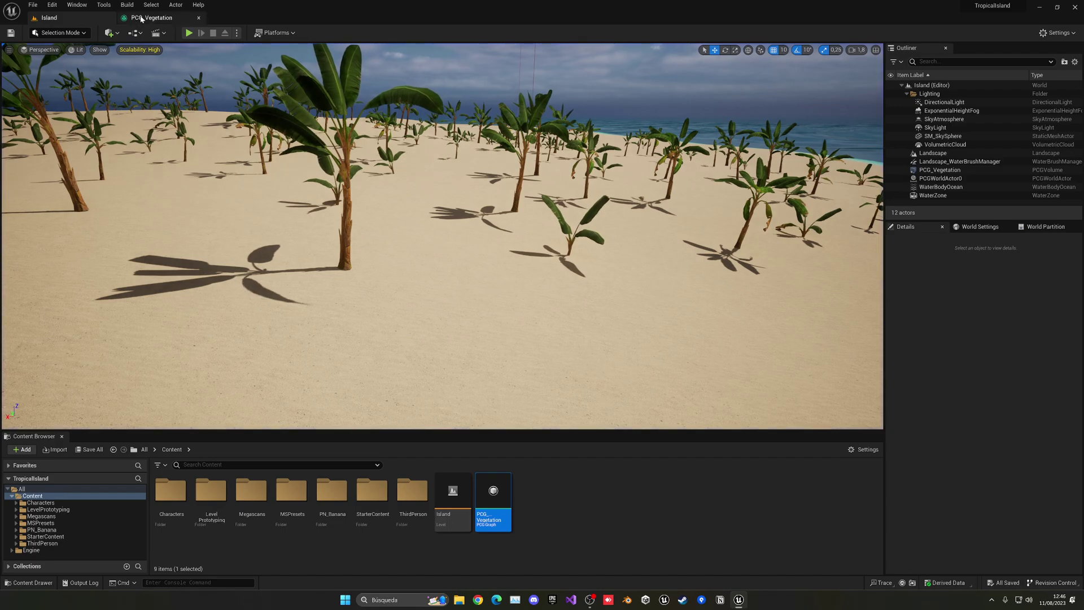
On the PCG graph's Transform Points node, set Scale Min to 1.5 and the X value of Scale Max to 2
left_click(148, 18)
left_click(378, 251)
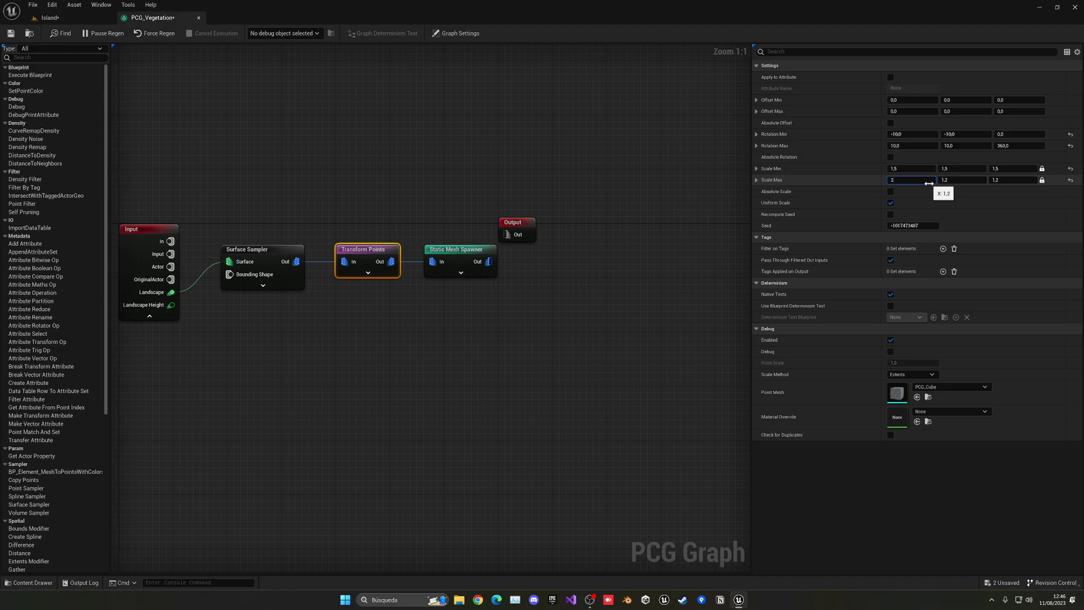
key("Return")
Check the size of the enlarged banana plants in the Island level by running the character through them in a play test
left_click(67, 18)
right_click_drag(350, 187, 389, 153)
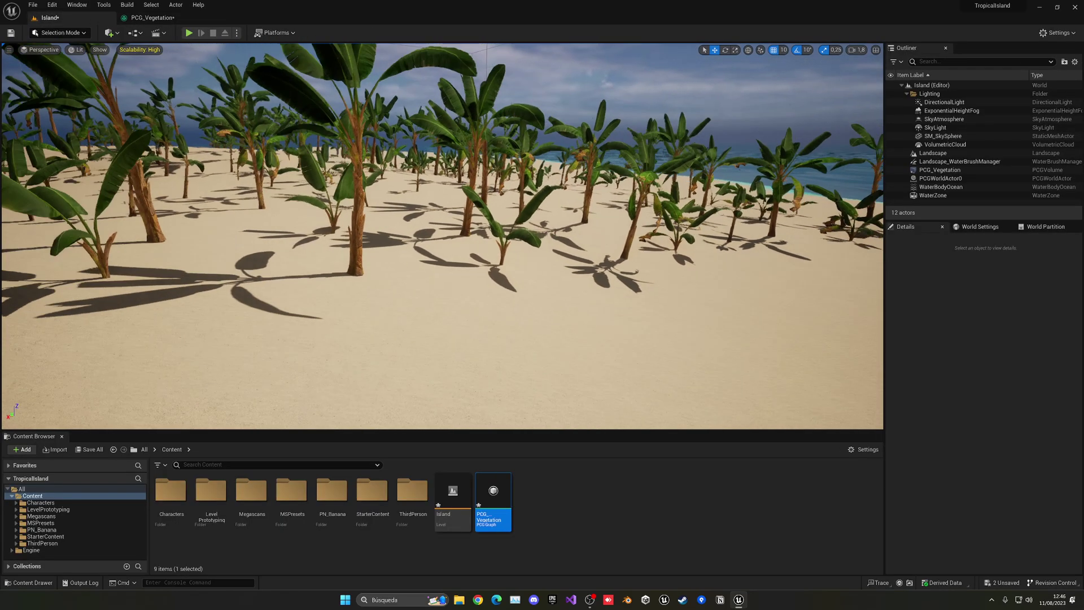
right_click_drag(506, 211, 506, 250)
key("alt+p")
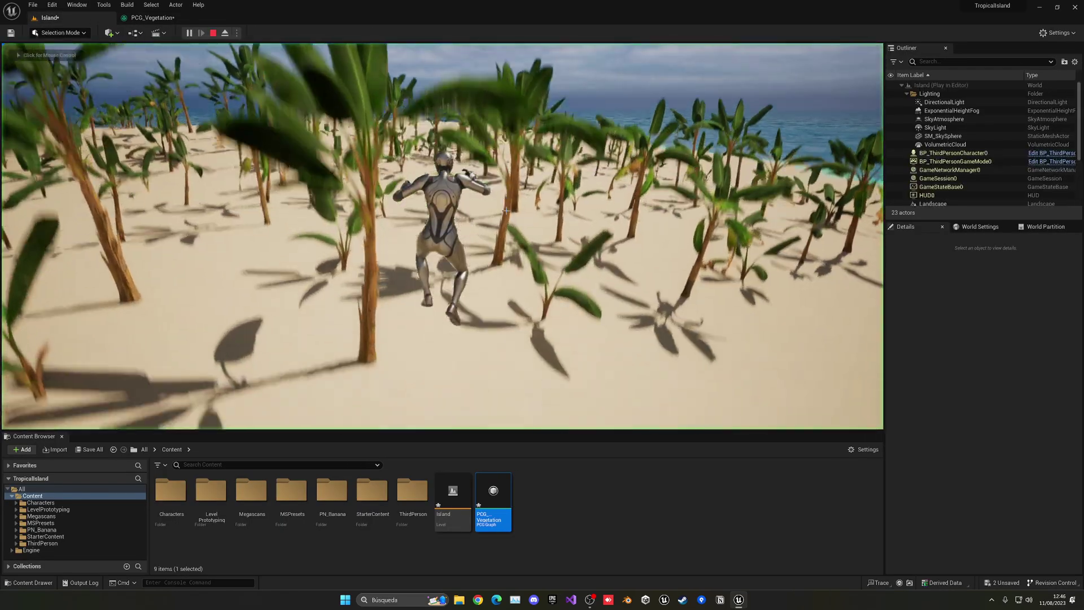
left_click(506, 210)
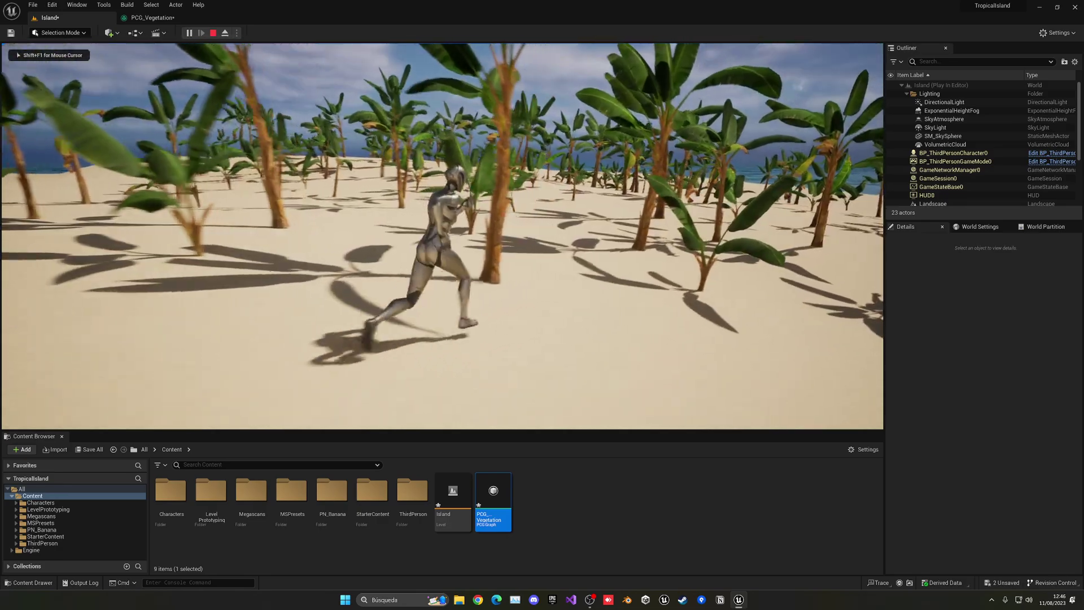
key("w")
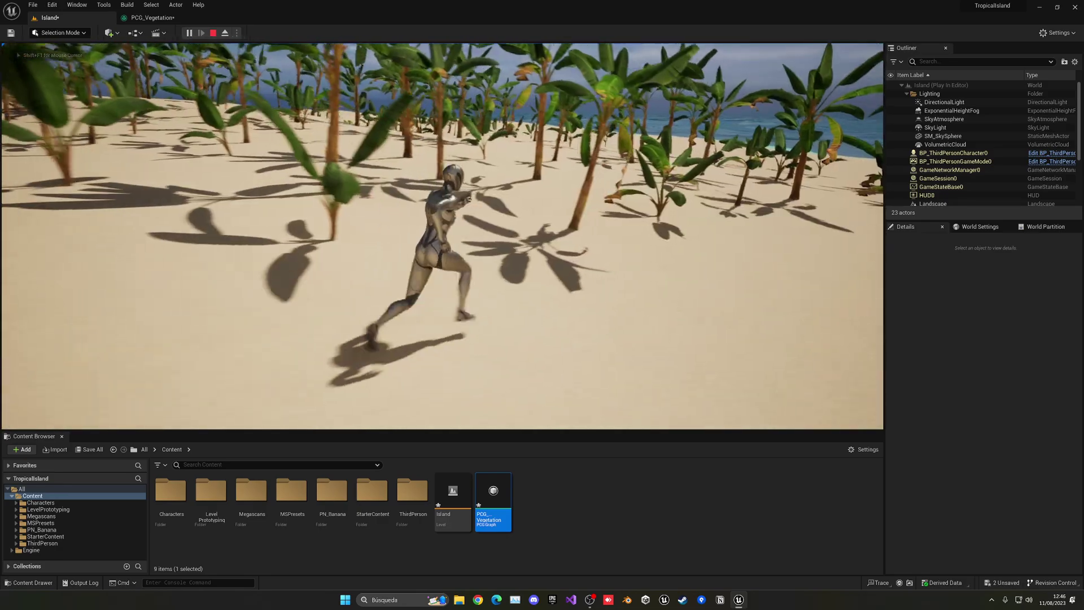
key("w")
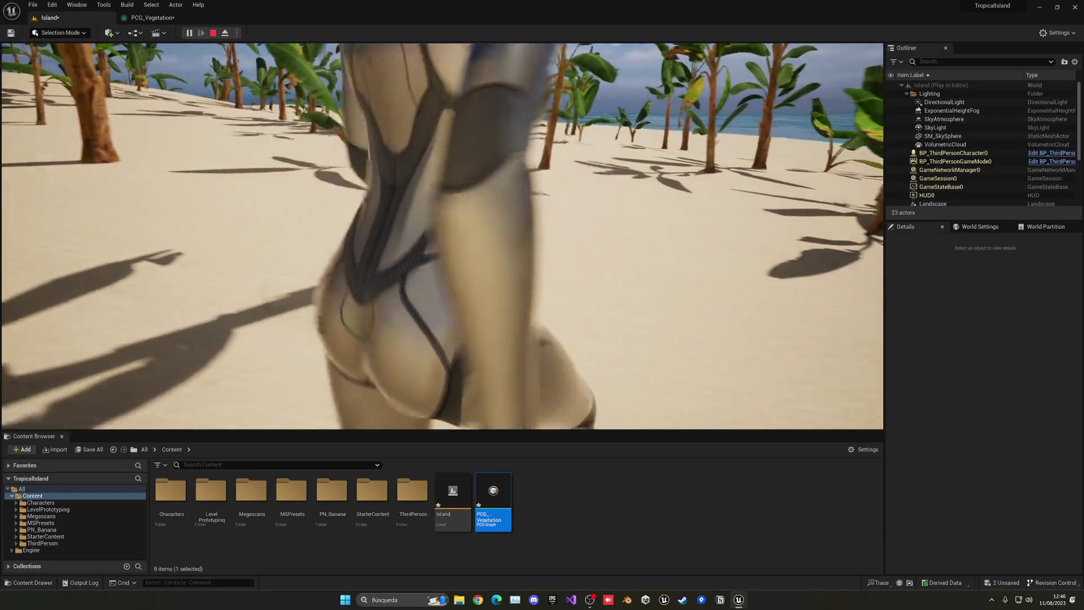
key("Escape")
Select the PCG_Vegetation volume and set its X and Y location to 0
key("s")
right_click_drag(567, 232, 567, 276)
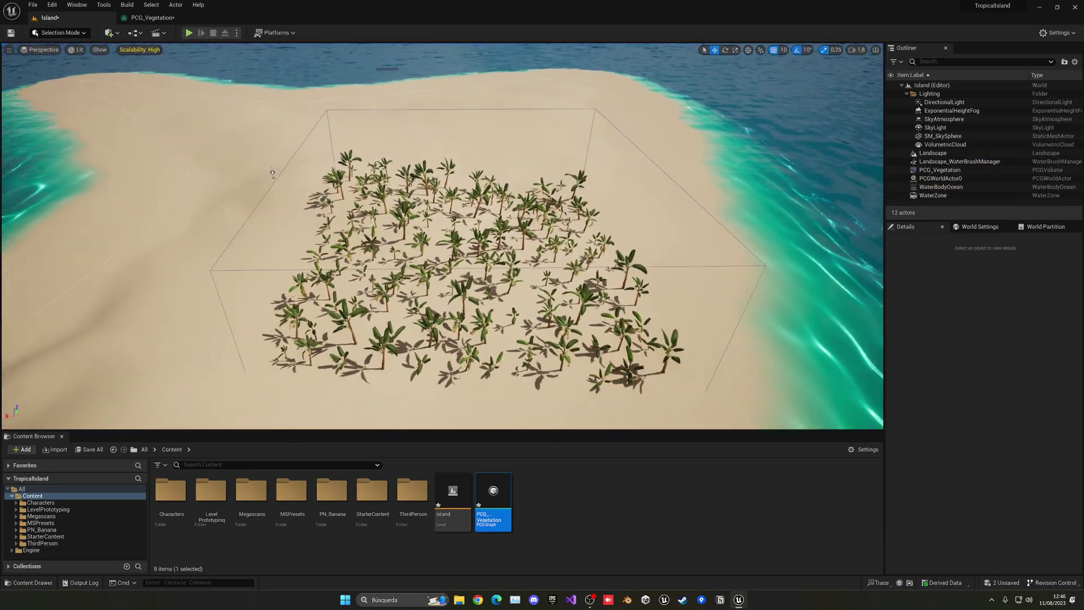
scroll(272, 174, "down", 3)
left_click(657, 232)
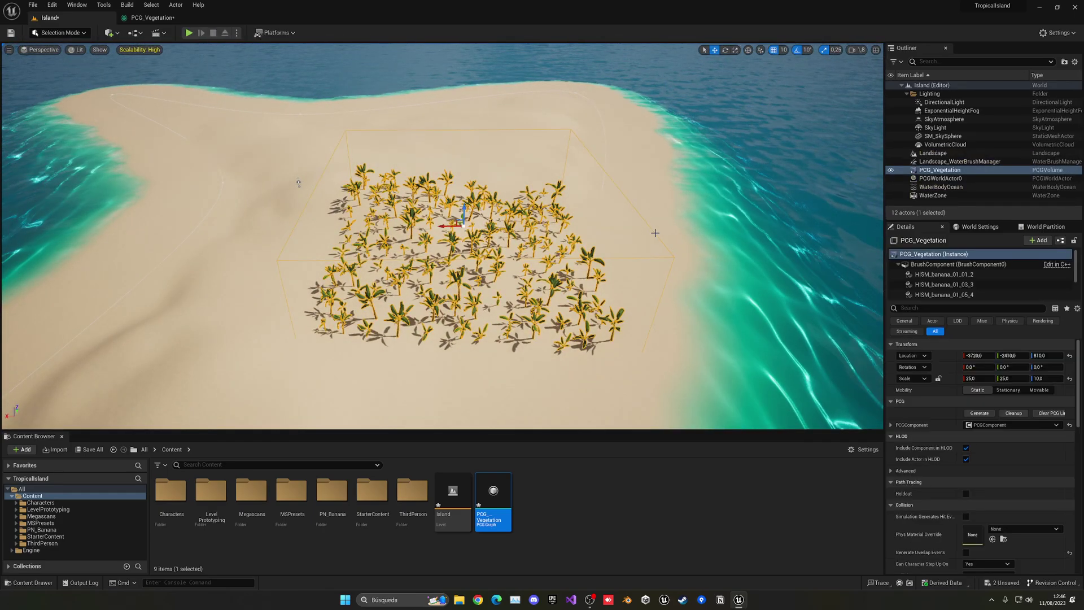
key("s")
right_click_drag(657, 232, 650, 240)
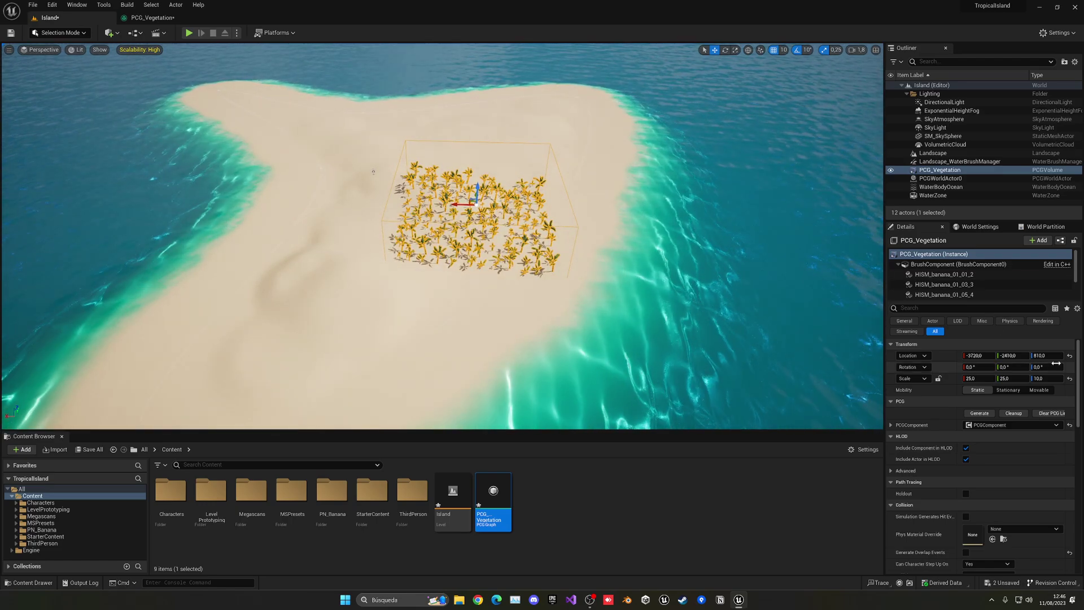
type("0")
key("Return")
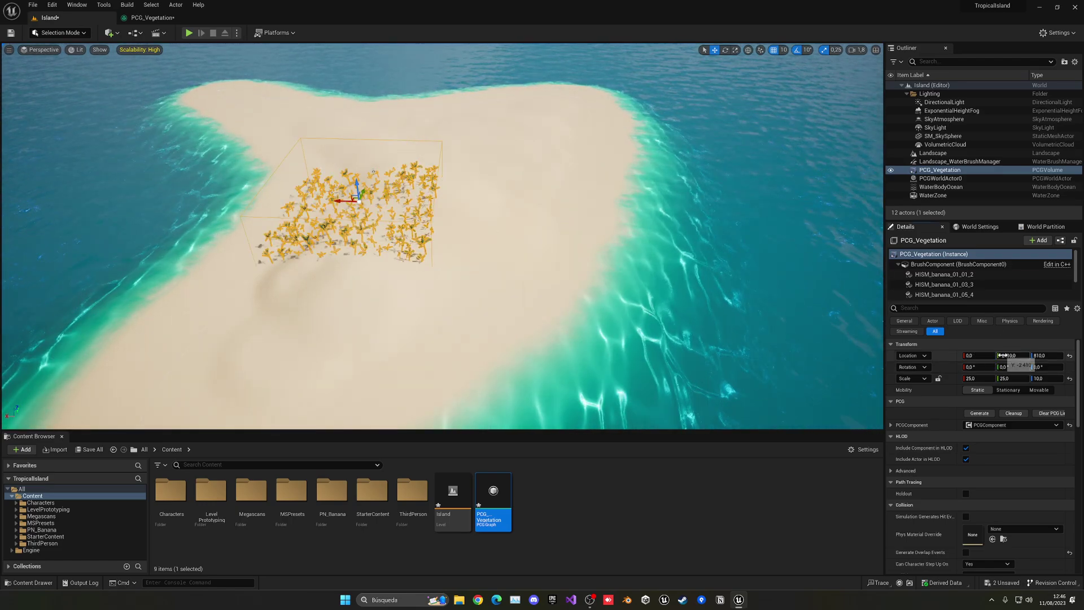
key("s")
right_click_drag(677, 266, 664, 264)
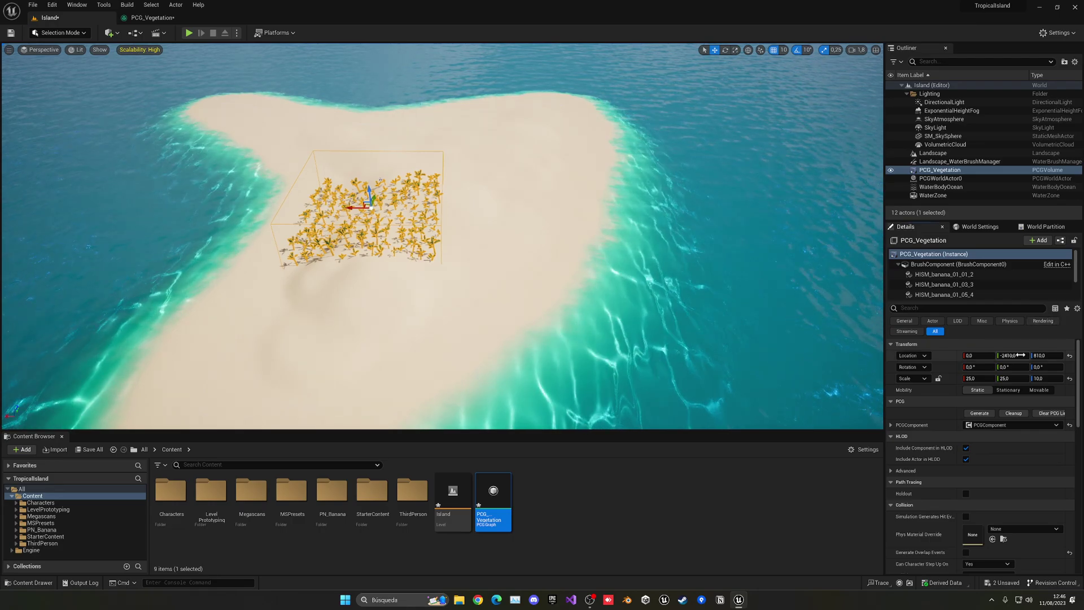
key("Return")
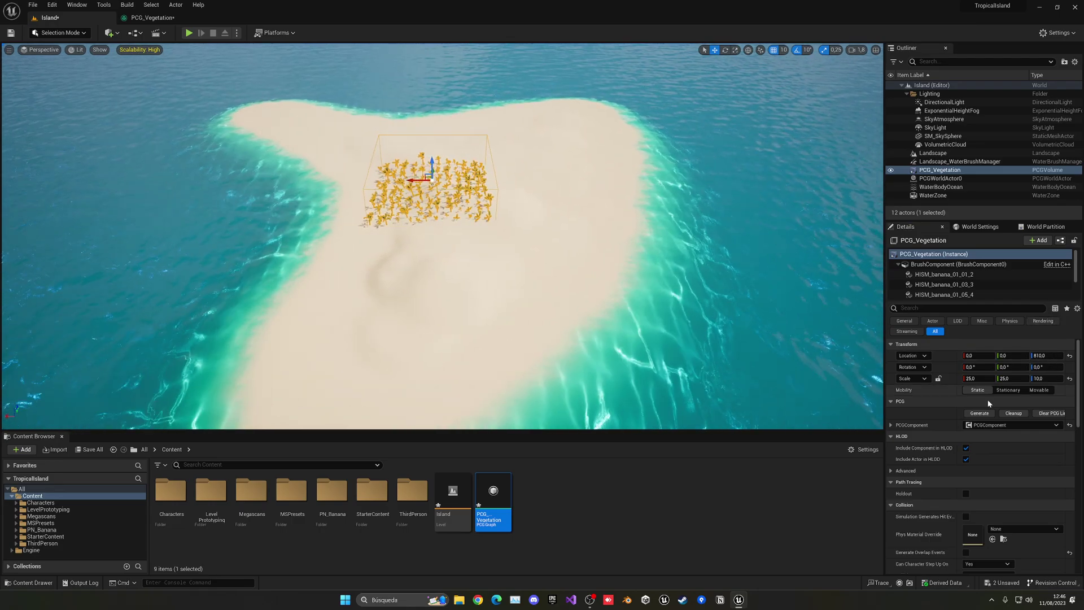
Set the PCG_Vegetation volume's scale to 70 in X, 70 in Y and 20 in Z, and view the spawned plants
left_click(939, 379)
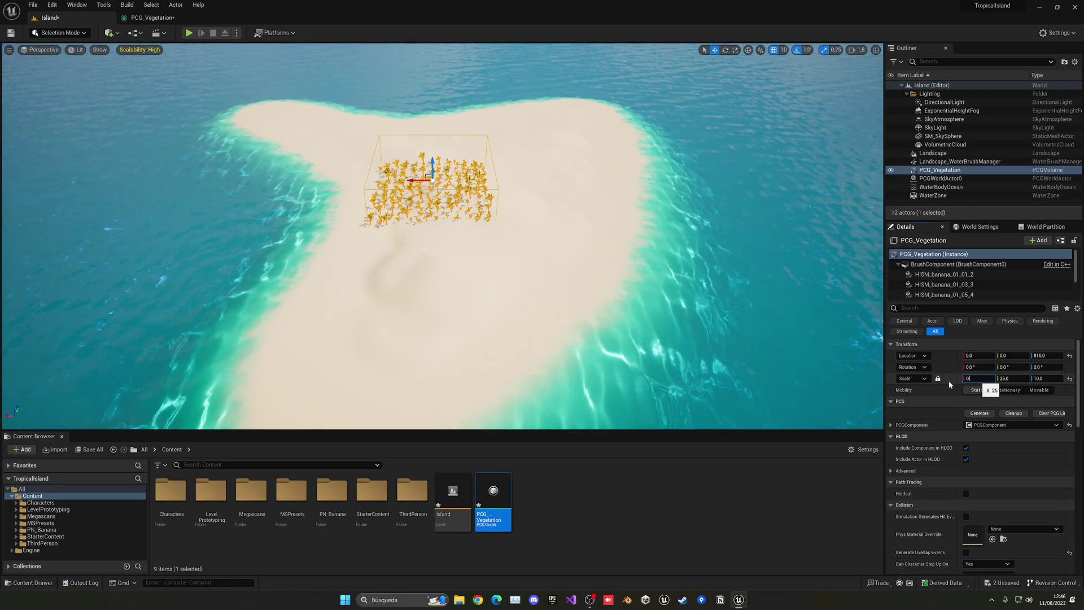
key("Return")
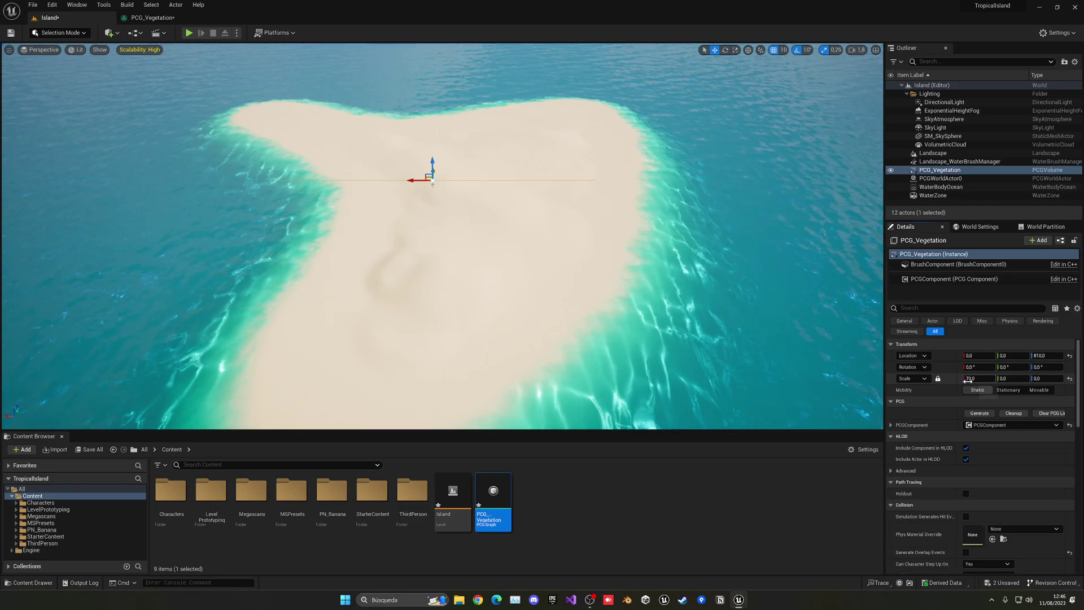
key("a")
right_click_drag(673, 271, 689, 261)
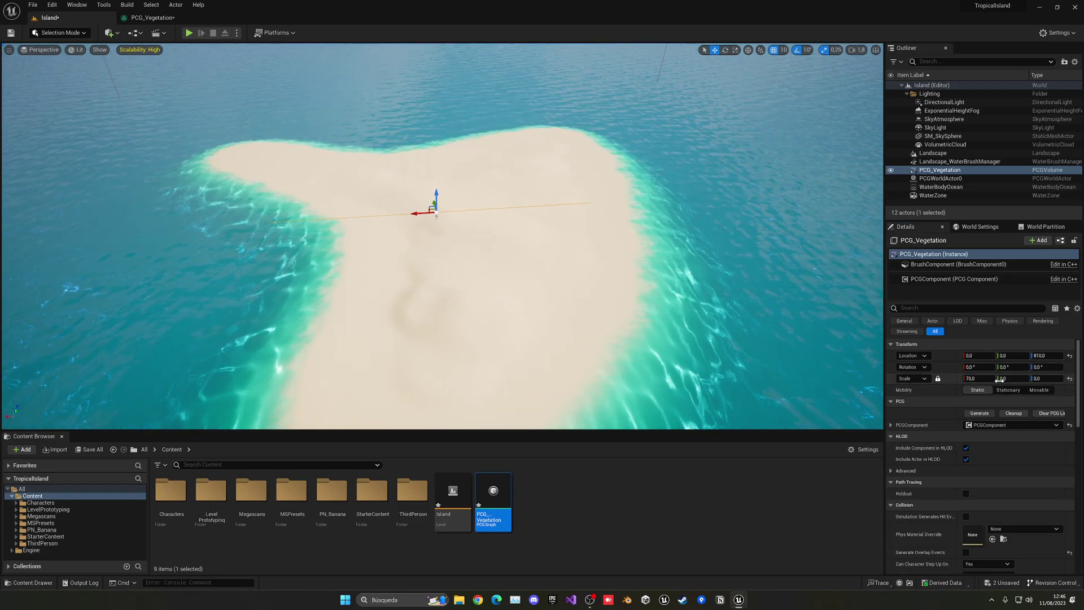
left_click(937, 378)
left_click(1010, 379)
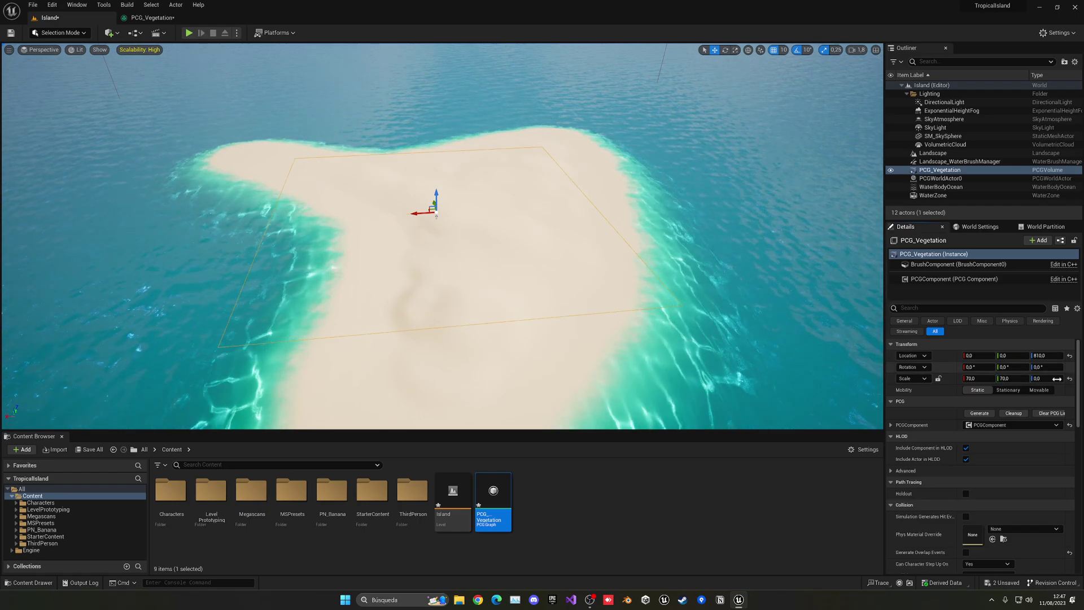
type("20")
key("Return")
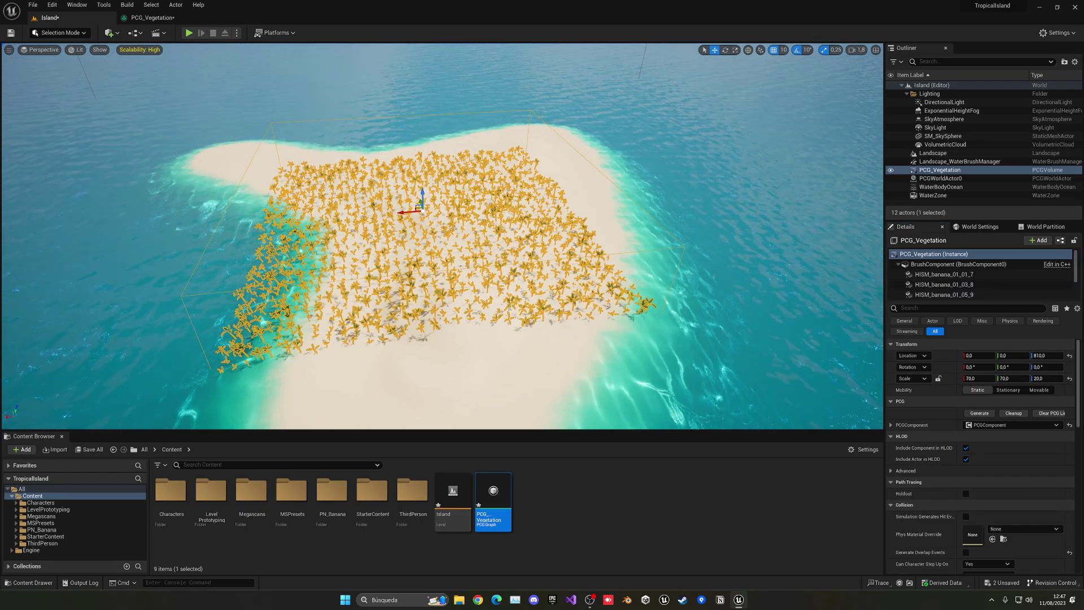
right_click_drag(781, 362, 775, 372)
key("s")
scroll(775, 373, "up", 1)
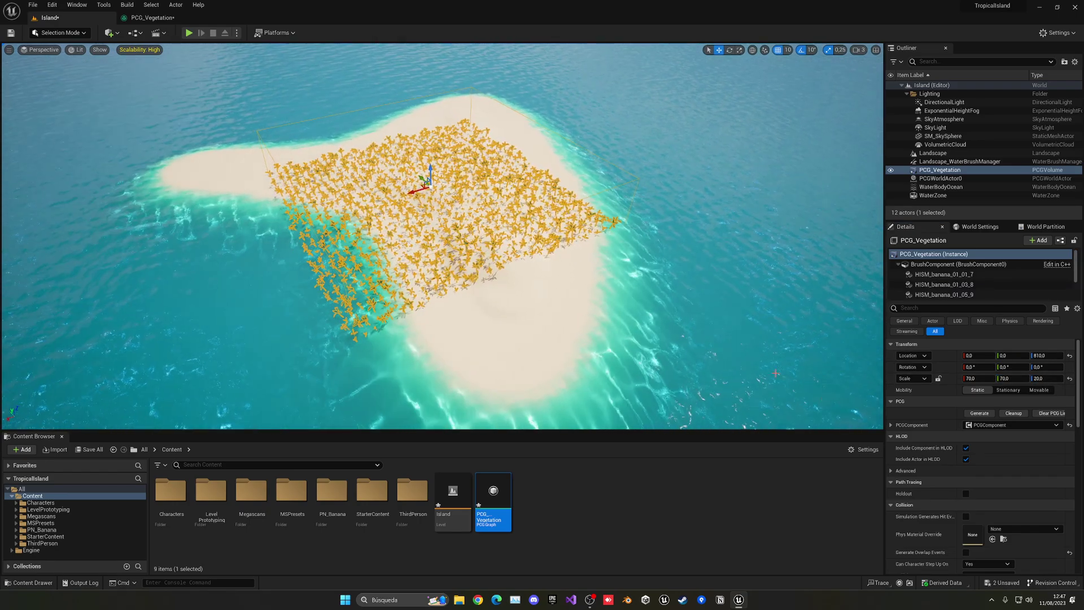
Lock the PCG_Vegetation volume's scale proportions and set its X scale to 120 to cover the whole island
left_click(938, 378)
left_click(978, 382)
type("1")
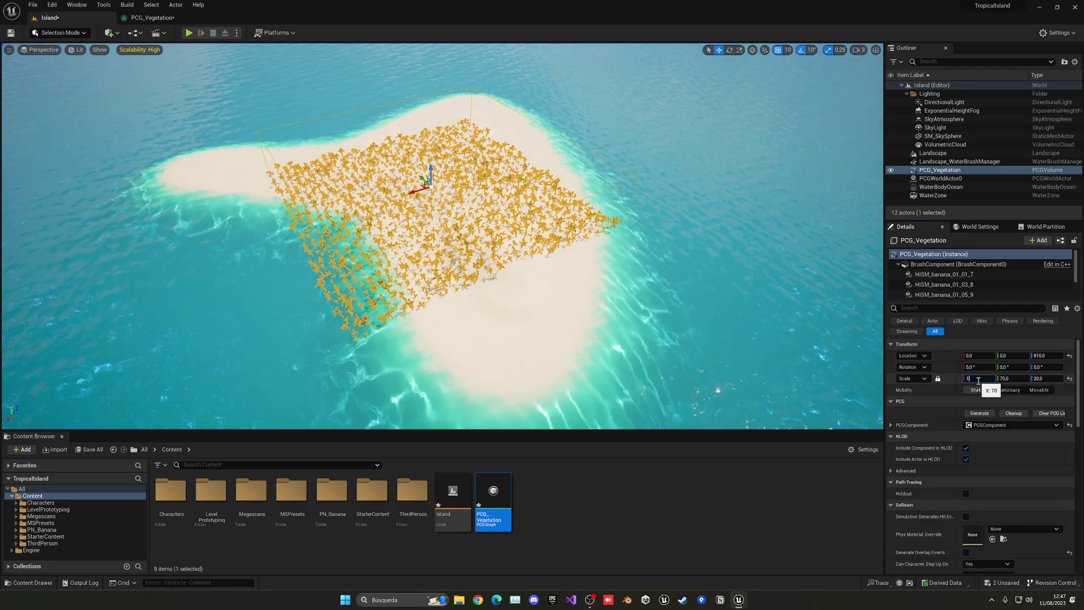
type("20")
key("Return")
right_click_drag(756, 333, 824, 339)
key("a")
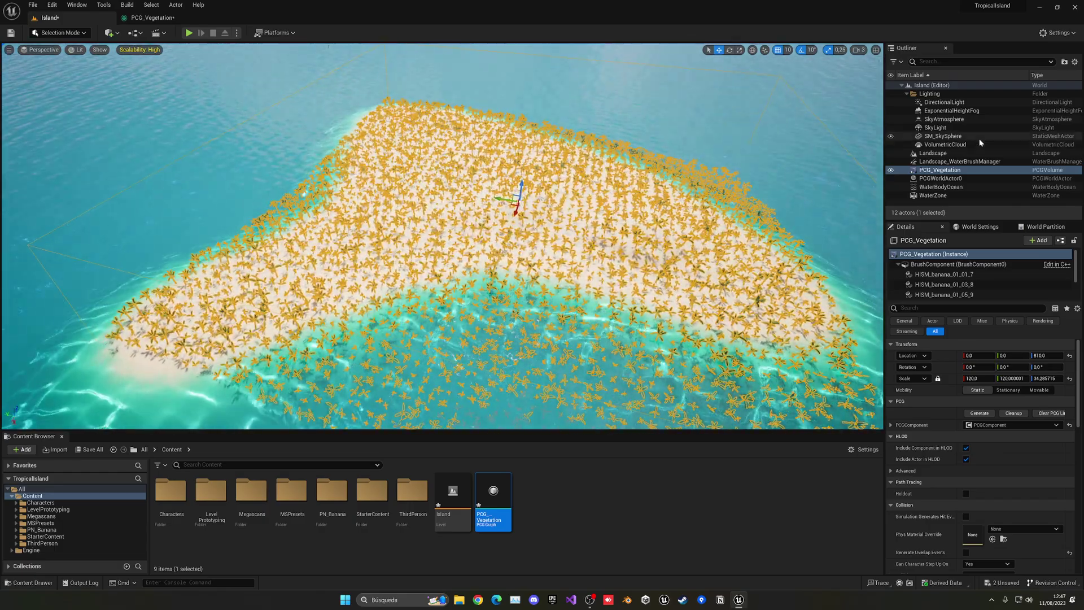
Switch the selection to SM_SkySphere, save all changes and view the plant-covered island from above
left_click(980, 138)
key("w")
right_click_drag(791, 220, 849, 231)
key("w")
key("w")
key("ctrl+shift+s")
key("e")
key("s")
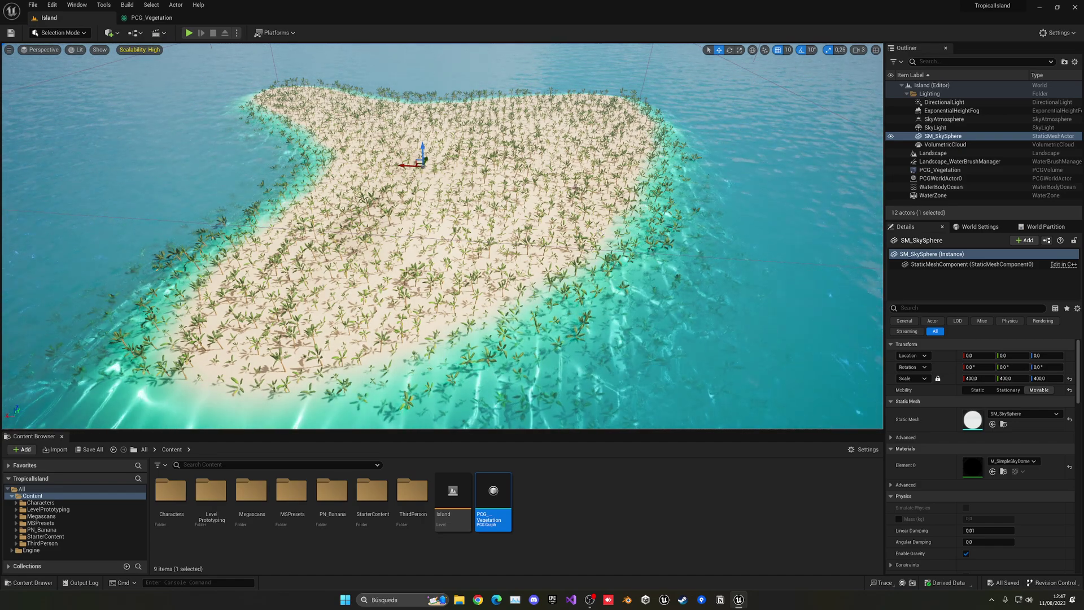
Examine the banana plants along the shoreline and in the shallow water around the island
key("w")
right_click_drag(537, 219, 528, 182)
key("w")
scroll(434, 164, "down", 10)
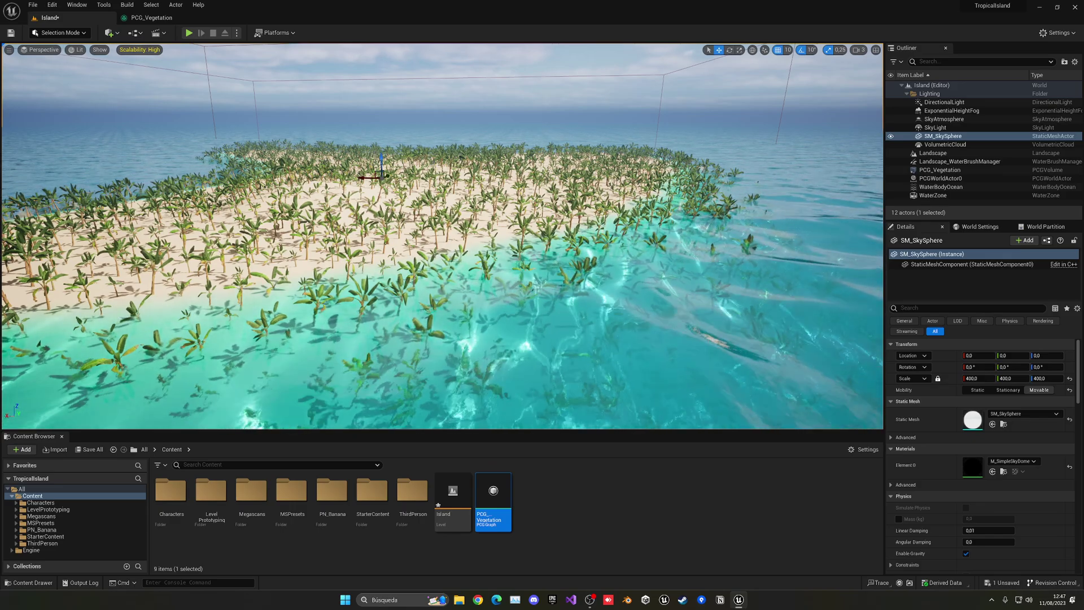
key("w")
right_click_drag(385, 258, 361, 240)
scroll(579, 200, "down", 2)
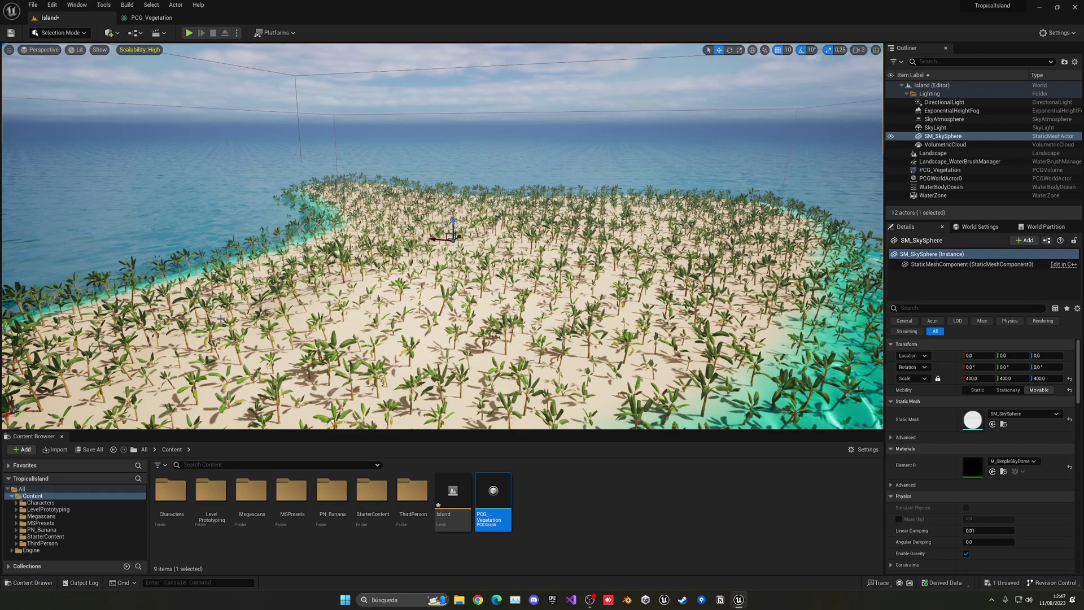
In the PCG_Vegetation graph, move the Transform Points, Static Mesh Spawner and Output nodes away from the Surface Sampler to make room
left_click(146, 18)
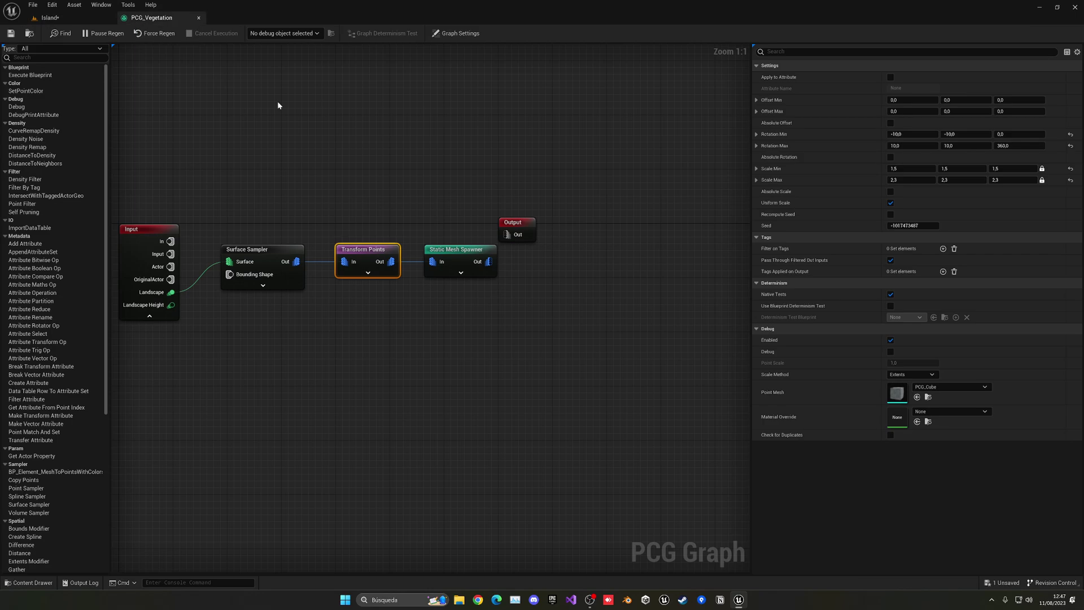
left_click_drag(330, 205, 574, 232)
left_click(505, 275)
left_click_drag(500, 200, 644, 194)
right_click_drag(446, 265, 525, 259)
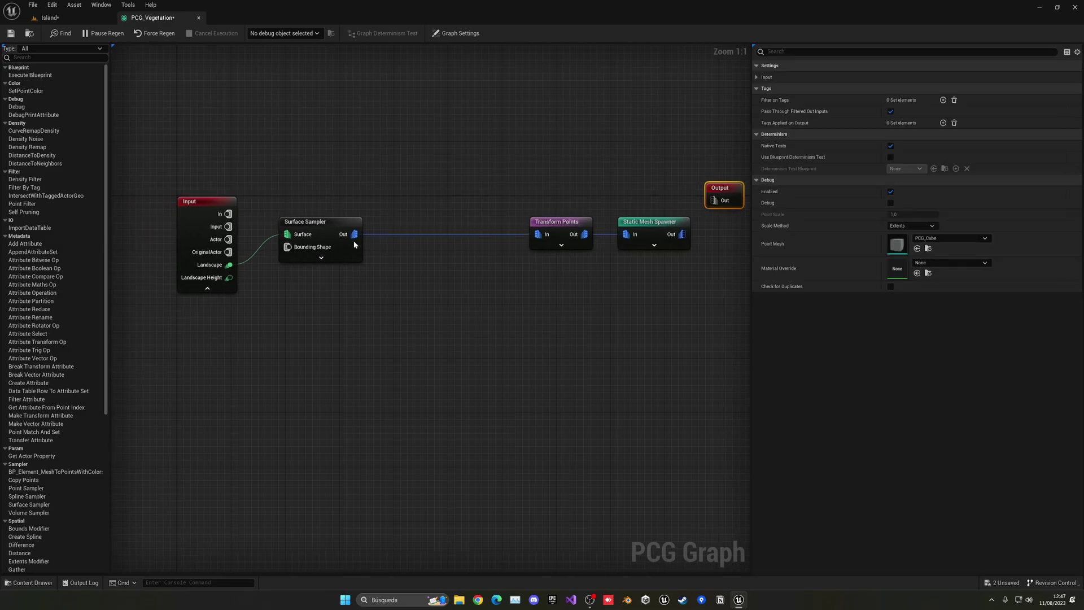
Insert a Point Filter node after Surface Sampler, connect its InsideFilter output to Transform Points and align it in the row
left_click_drag(354, 235, 453, 283)
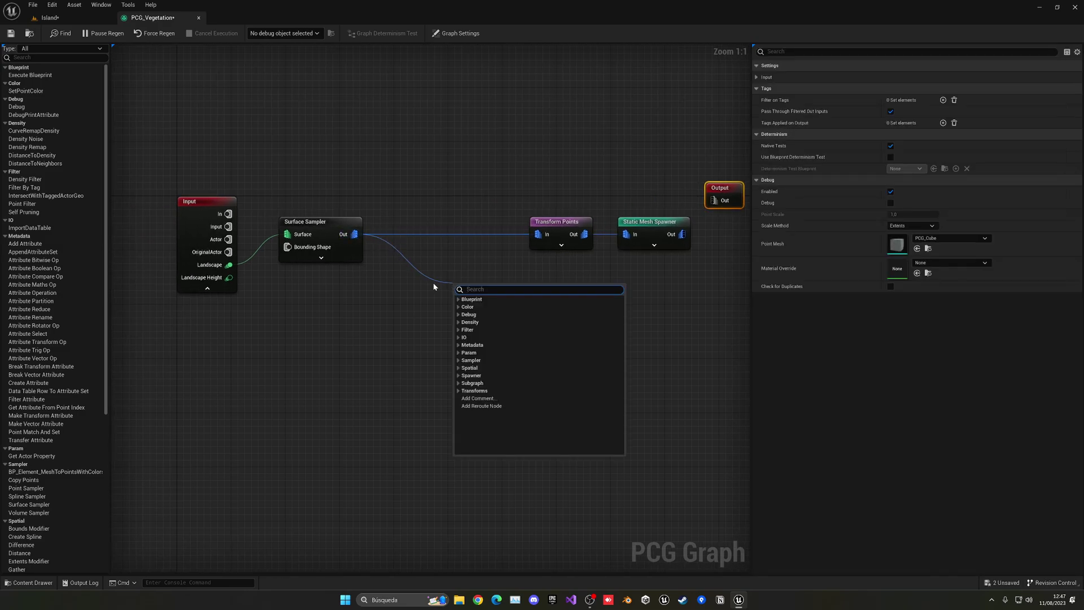
type("point")
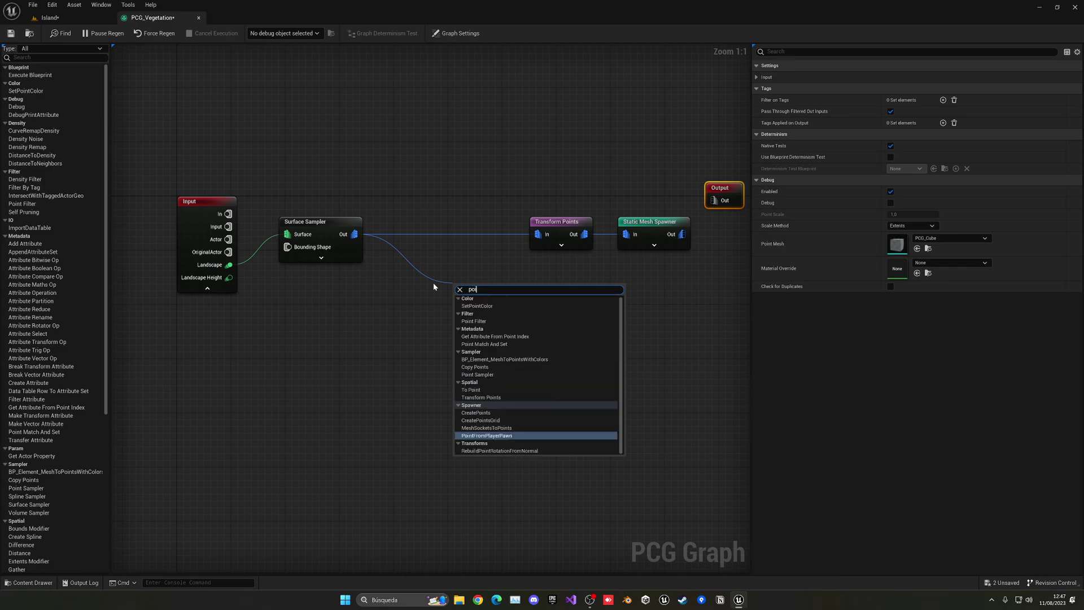
left_click(474, 321)
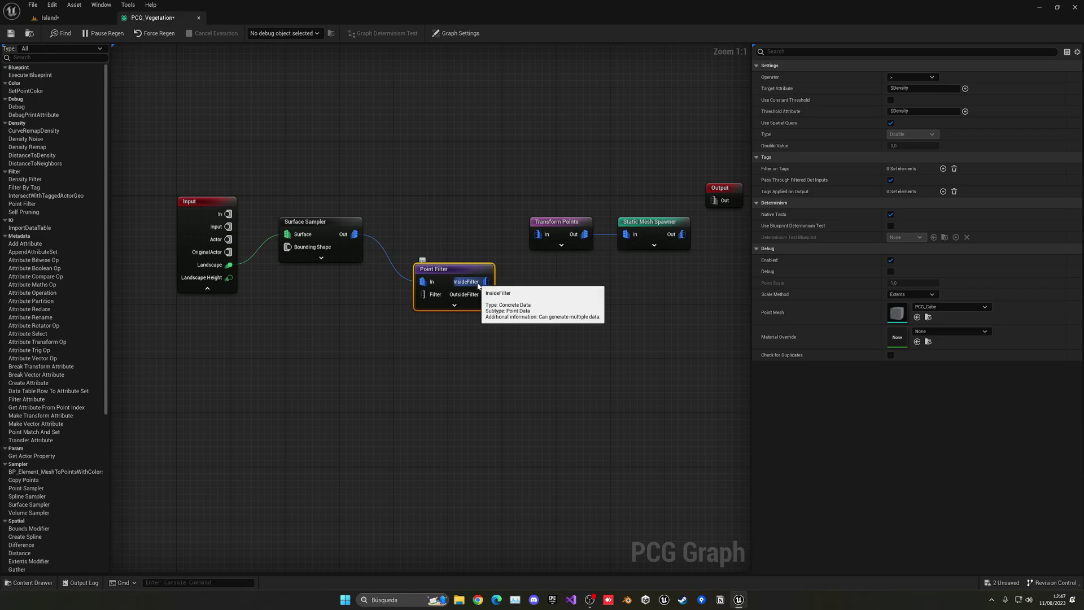
left_click_drag(485, 281, 531, 244)
left_click_drag(449, 281, 442, 233)
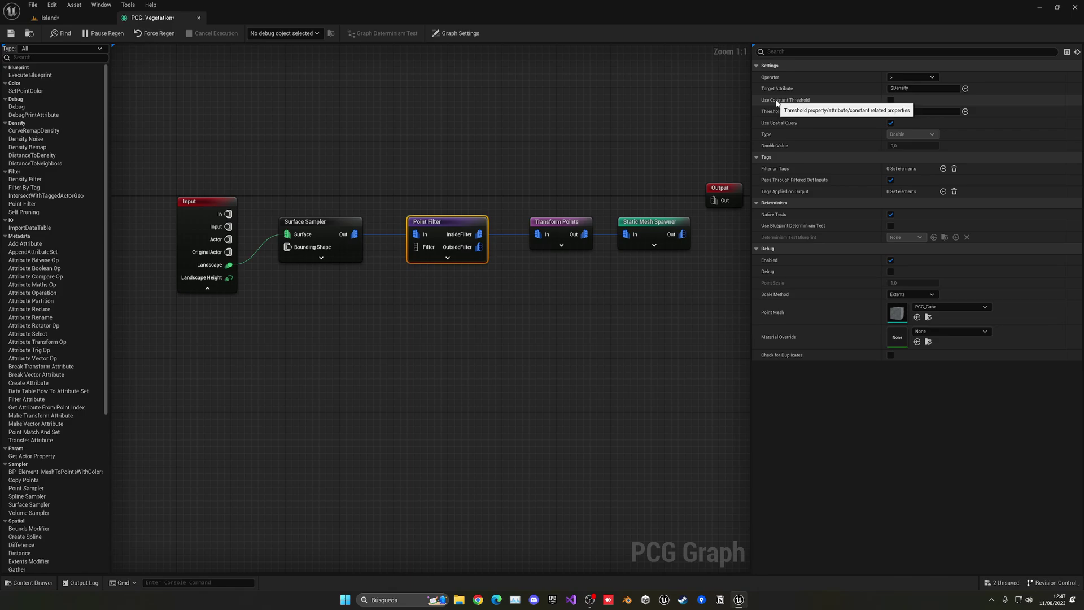
Keep the Point Filter's operator at > and set its target attribute to $Position.Z
left_click(900, 80)
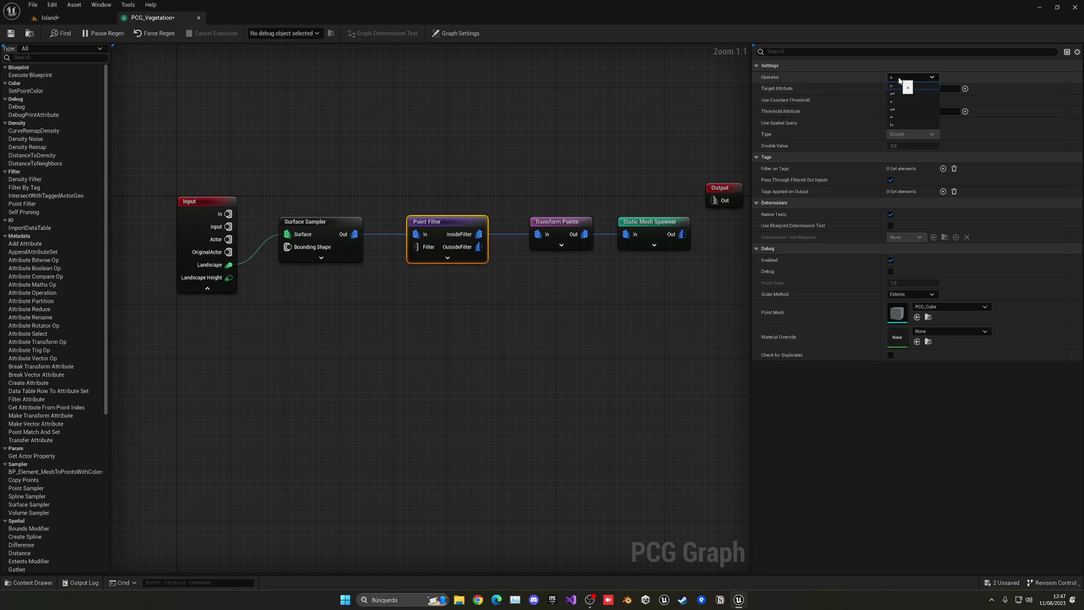
left_click(900, 80)
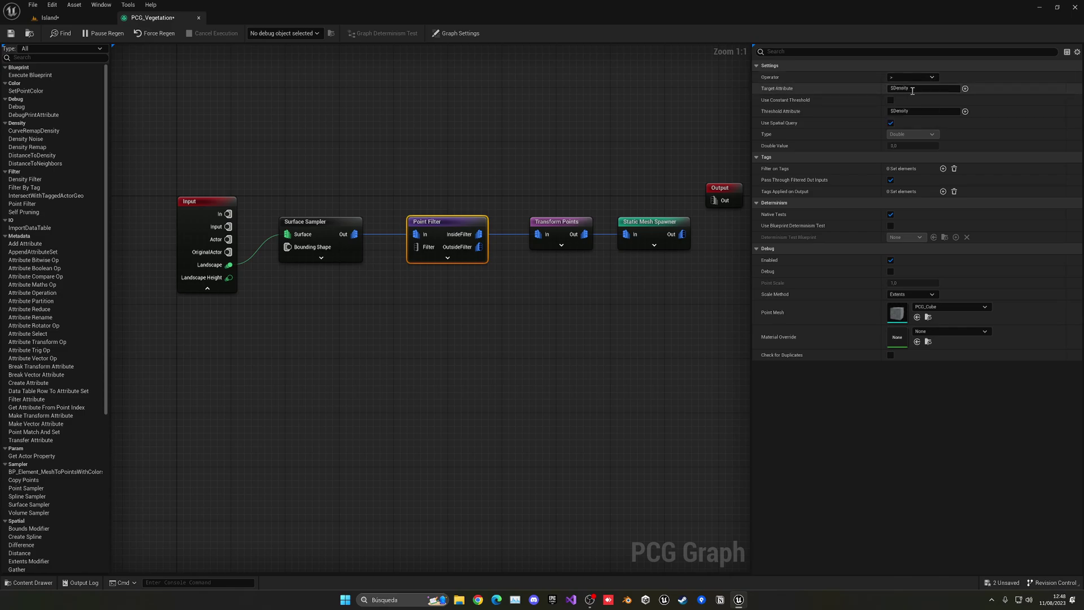
left_click(966, 88)
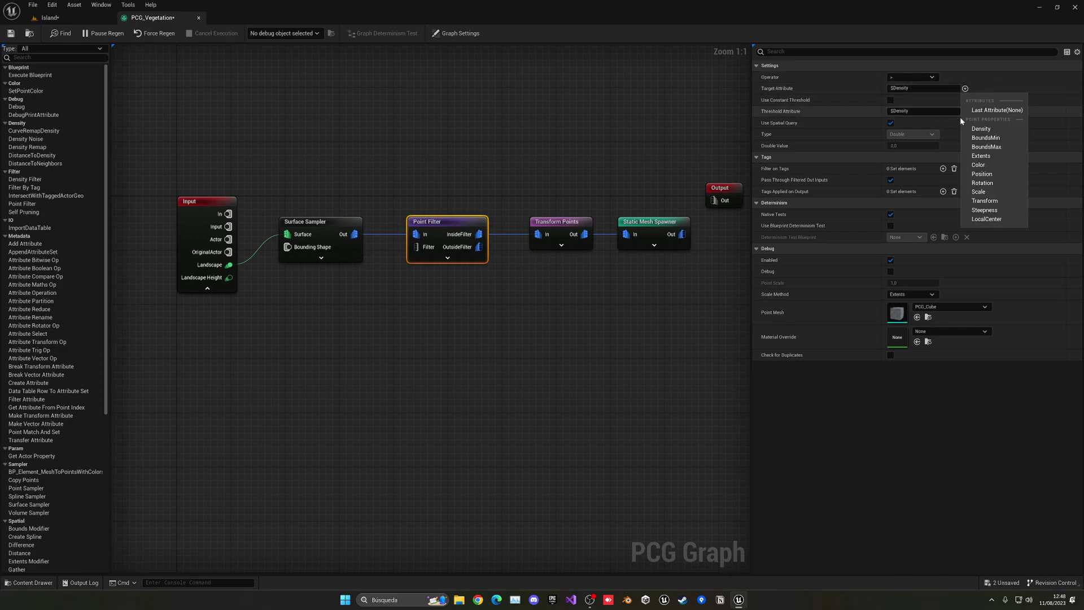
left_click(983, 177)
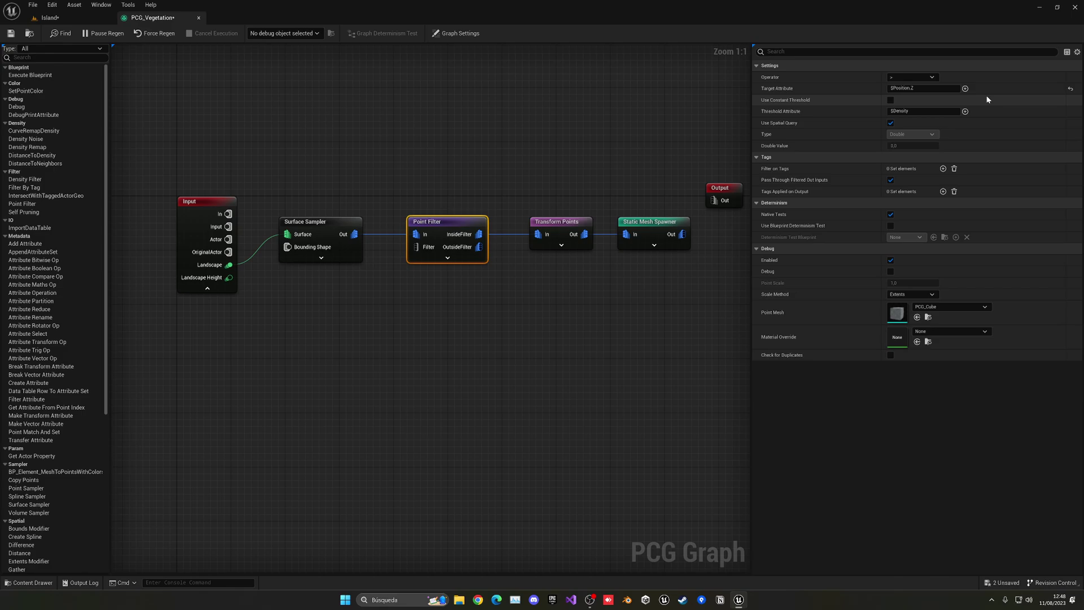
Enable a constant threshold of type Float with value 200 on the Point Filter and check the plants in the Island level
left_click(891, 100)
left_click(923, 112)
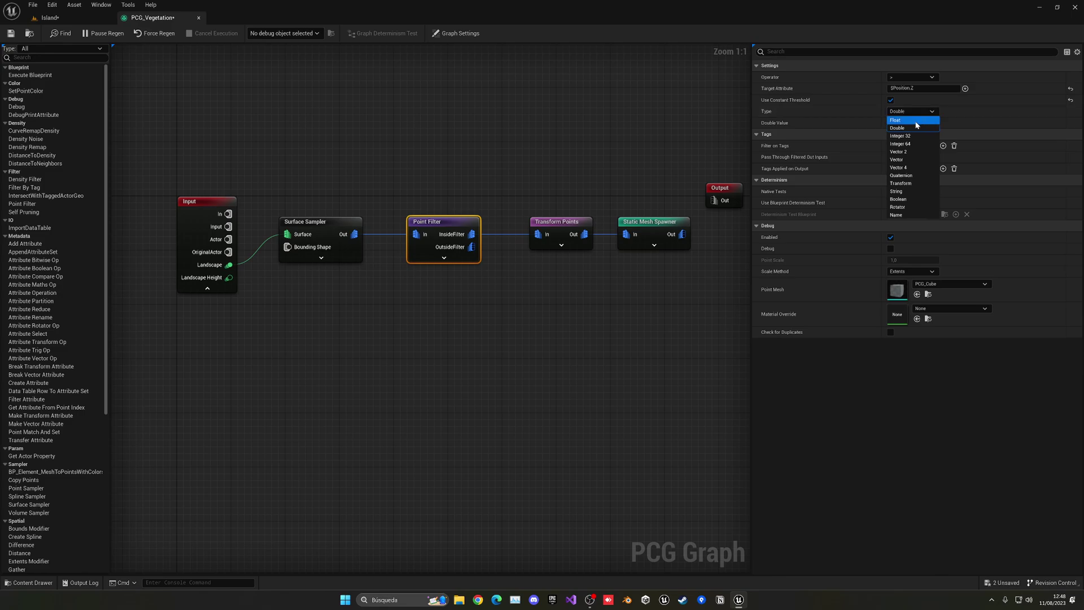
left_click(916, 124)
left_click(913, 122)
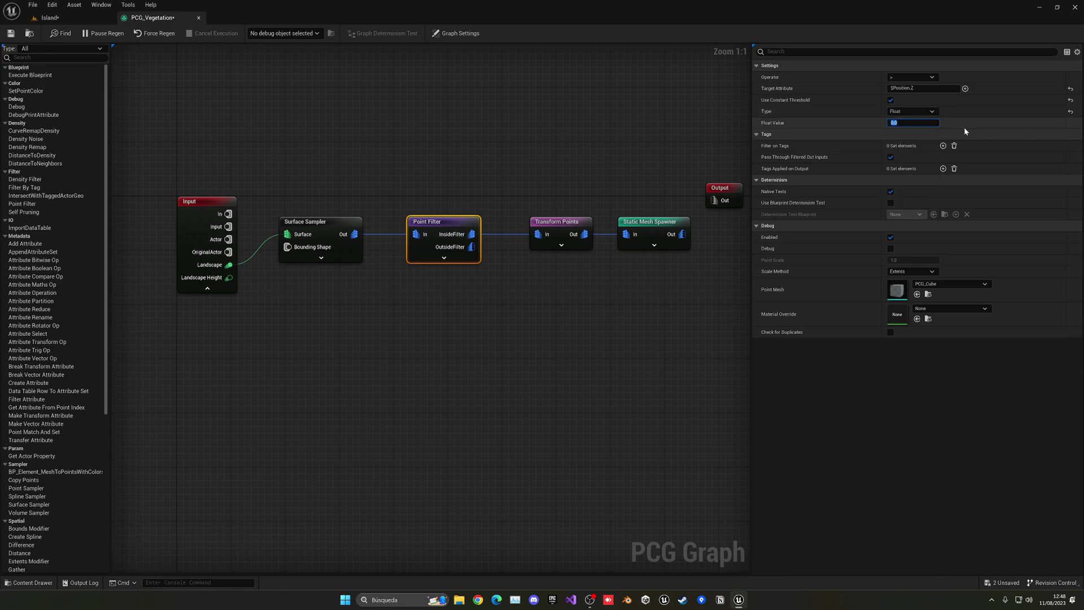
type("200")
key("Return")
left_click(78, 21)
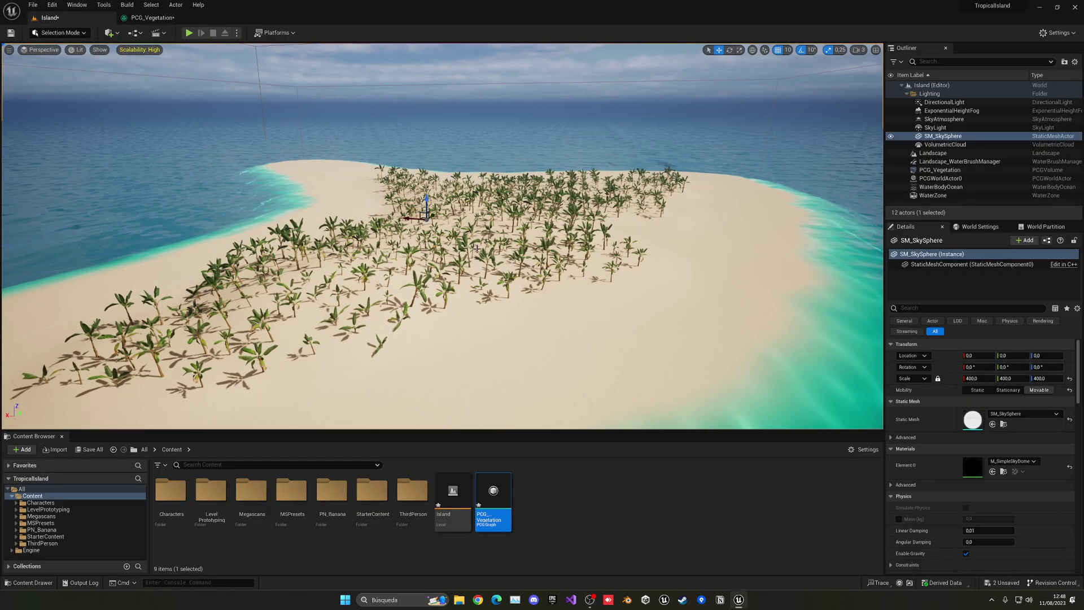
right_click_drag(443, 236, 285, 236)
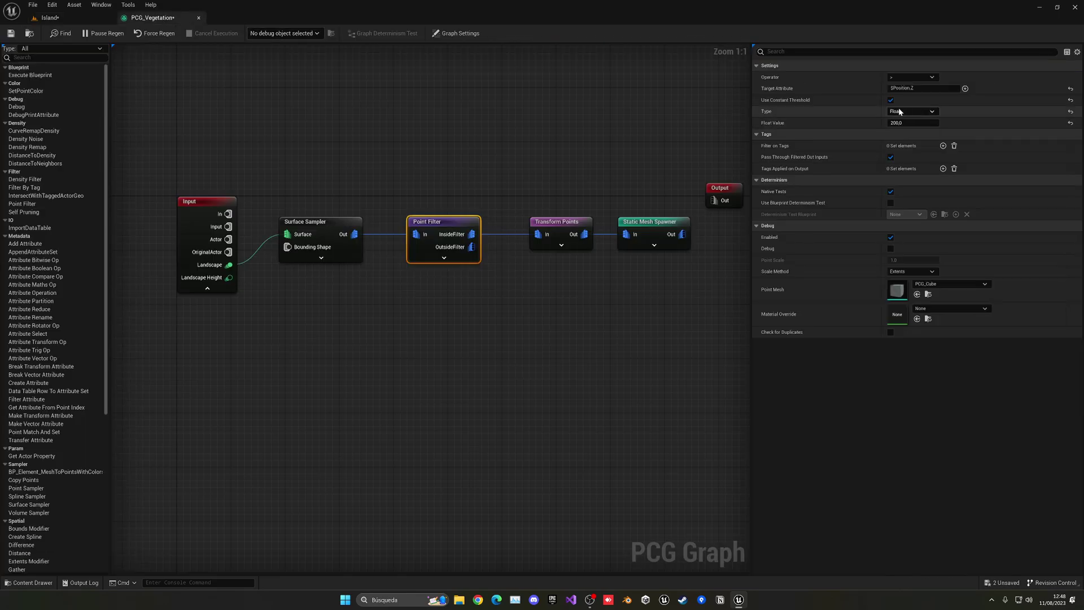
Set the Point Filter's float threshold to 120, review the plant coverage in the Island level and save
left_click(910, 123)
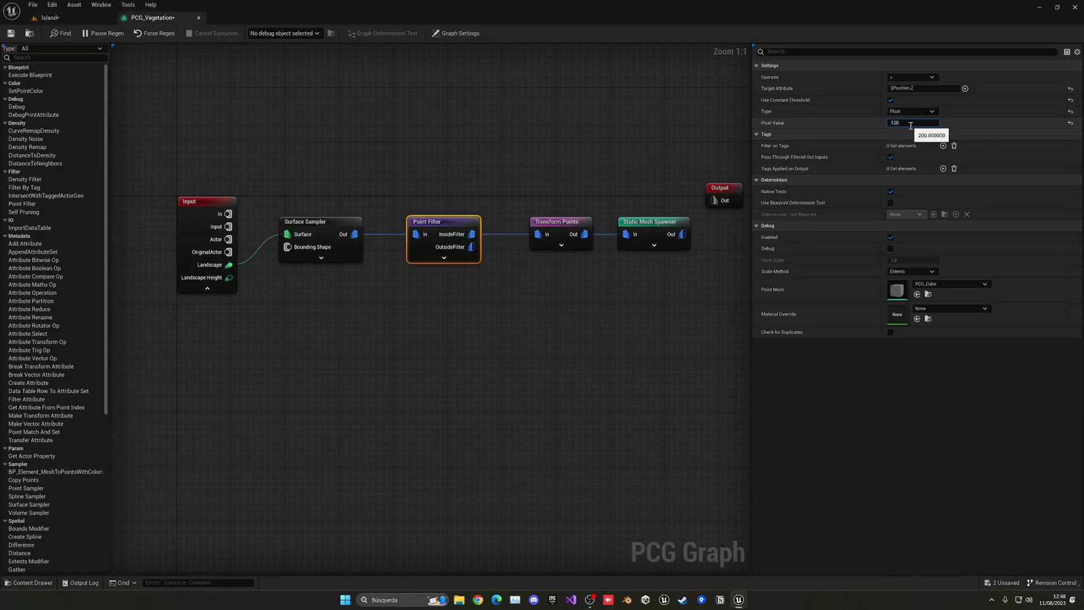
right_click_drag(630, 205, 643, 205)
left_click(90, 19)
right_click_drag(361, 214, 238, 228)
key("ctrl+s")
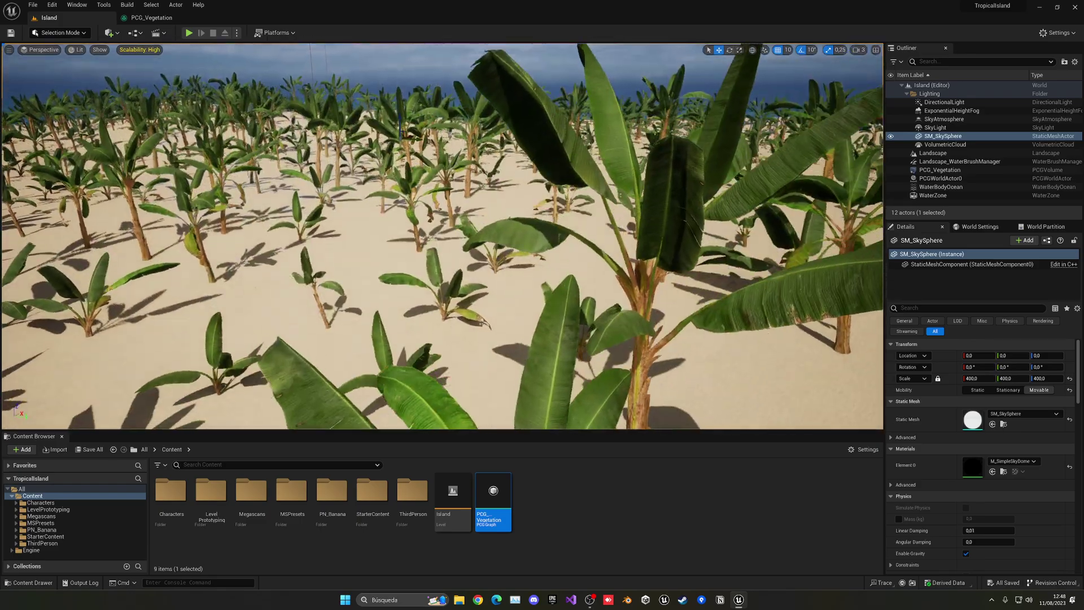
Search the PN_Banana folder for grass assets, clear the search and return to the Content folder
double_click(324, 501)
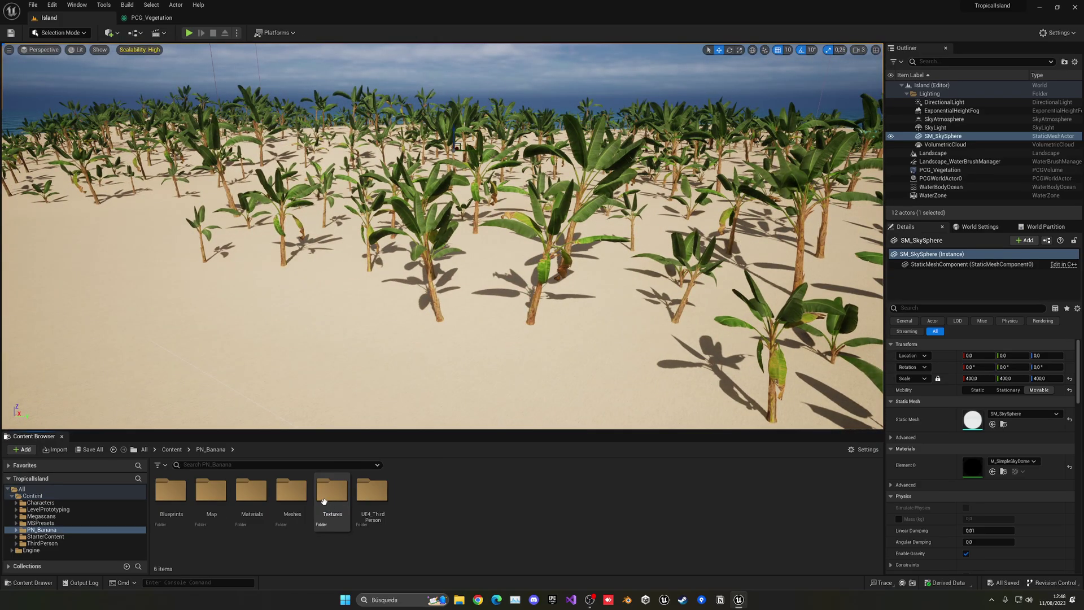
left_click(283, 463)
type("grass")
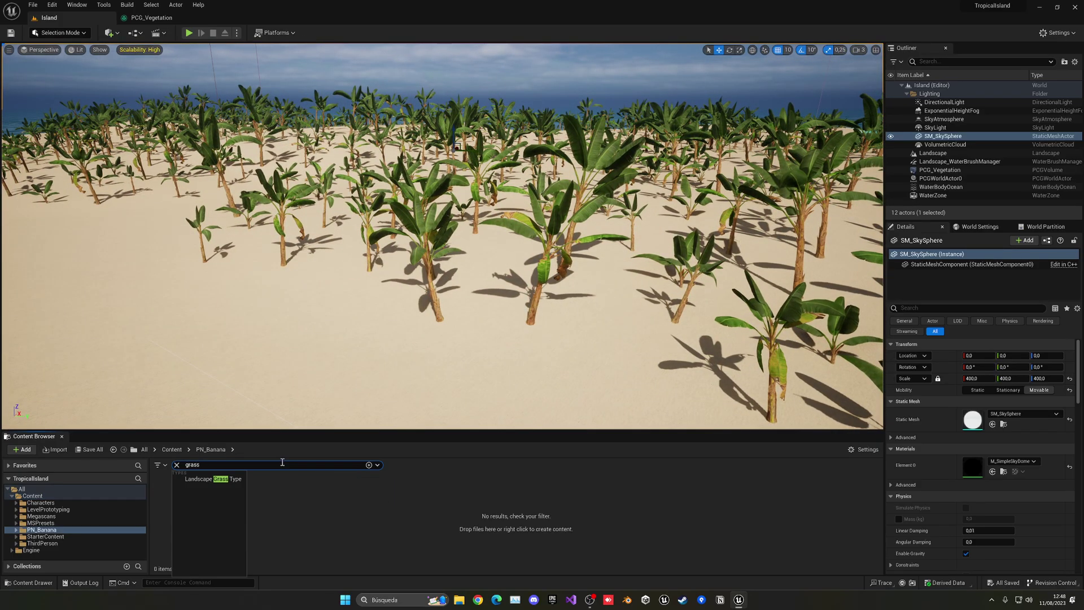
left_click(176, 465)
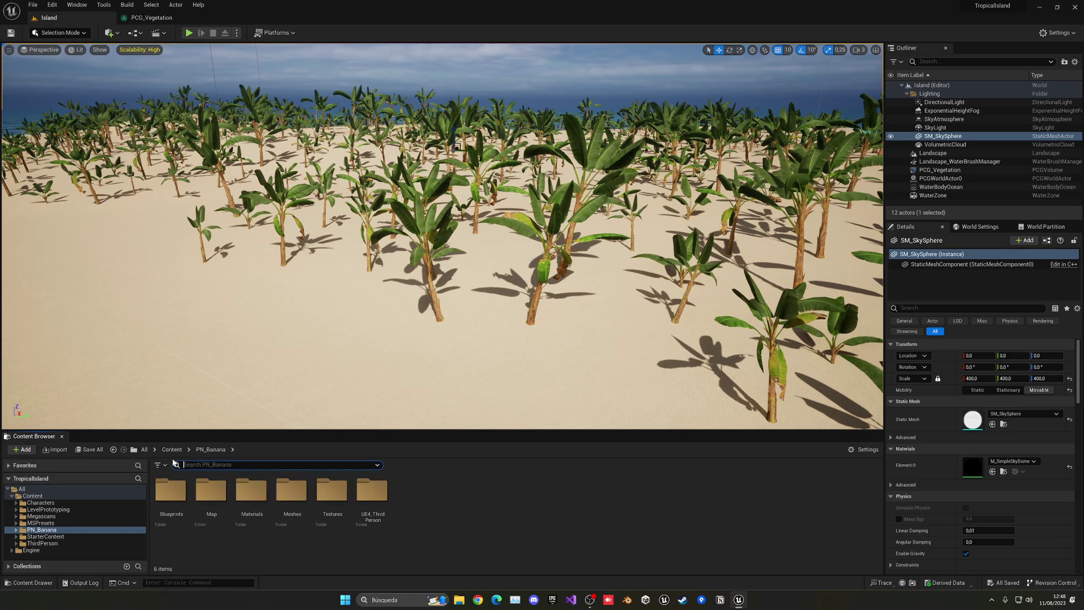
left_click(171, 449)
Open Quixel Bridge and add the High Quality Wild Grass 3D plant to the project
key("s")
right_click_drag(487, 303, 485, 309)
key("w")
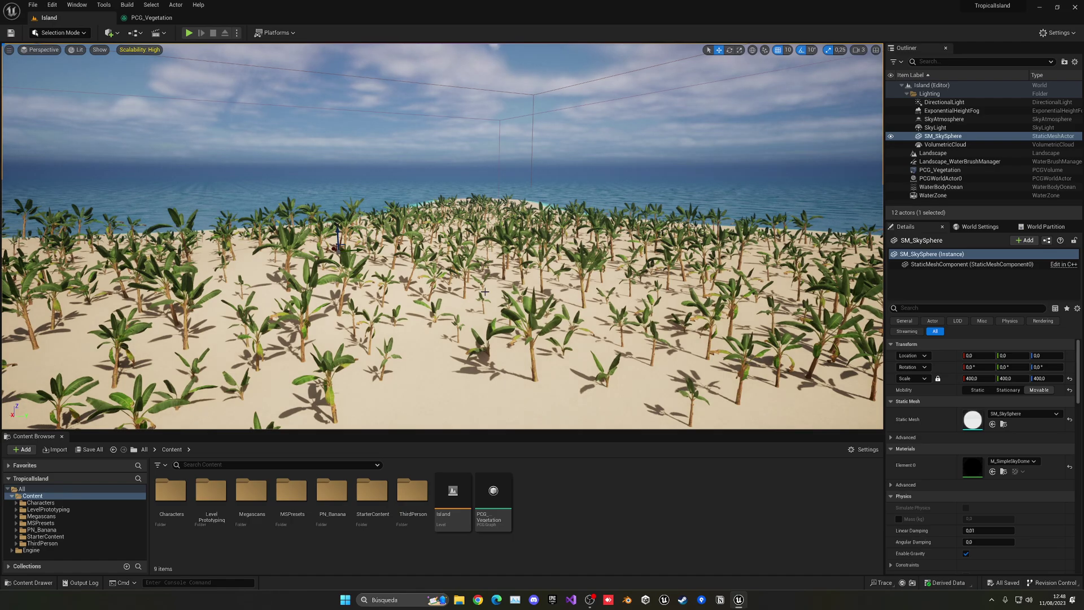
left_click(86, 4)
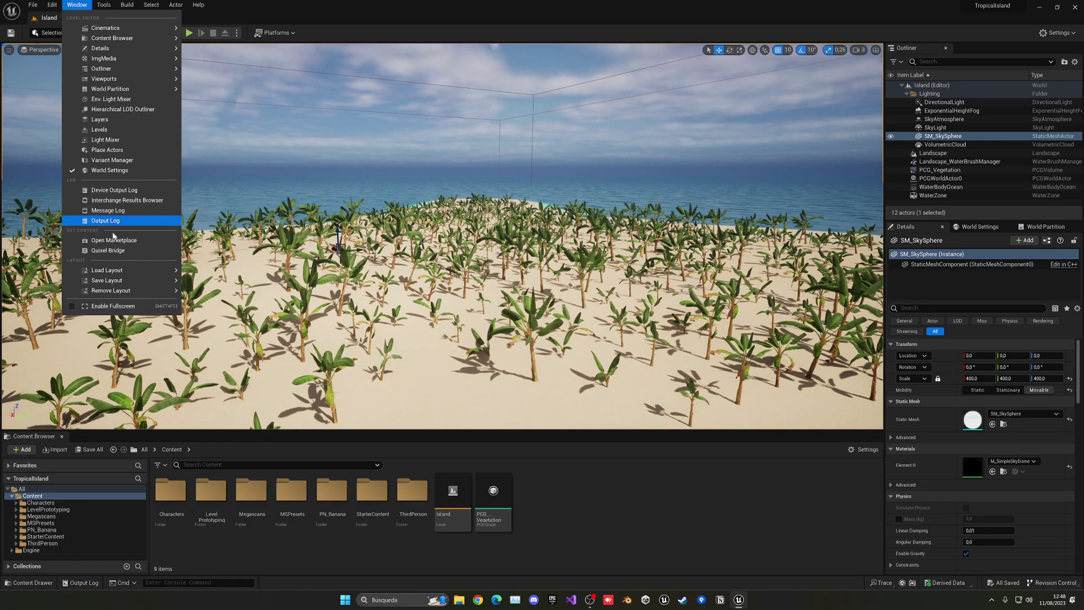
left_click(108, 251)
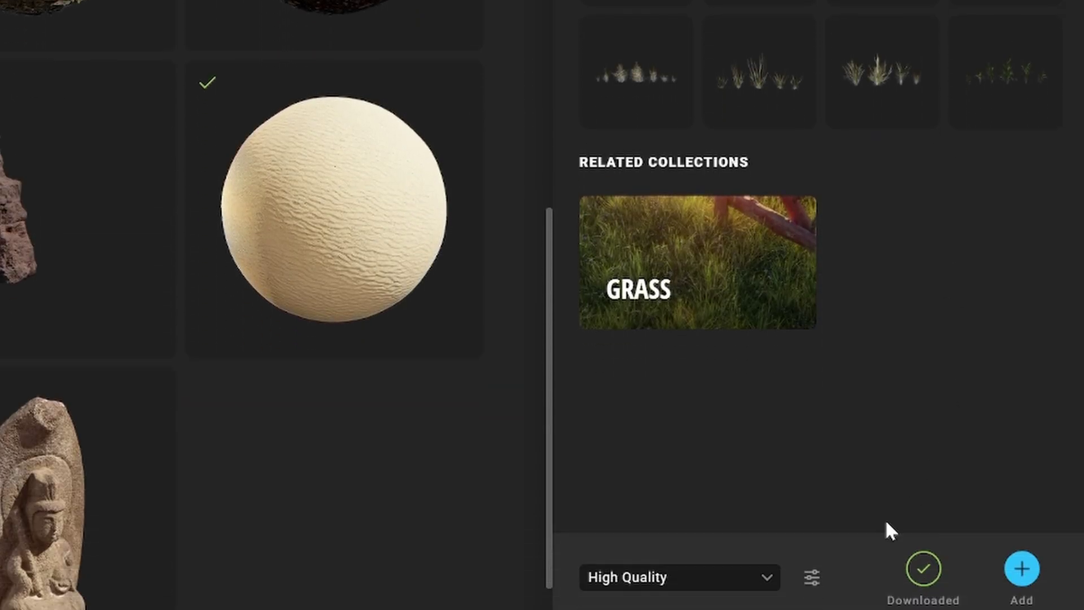
left_click(1021, 572)
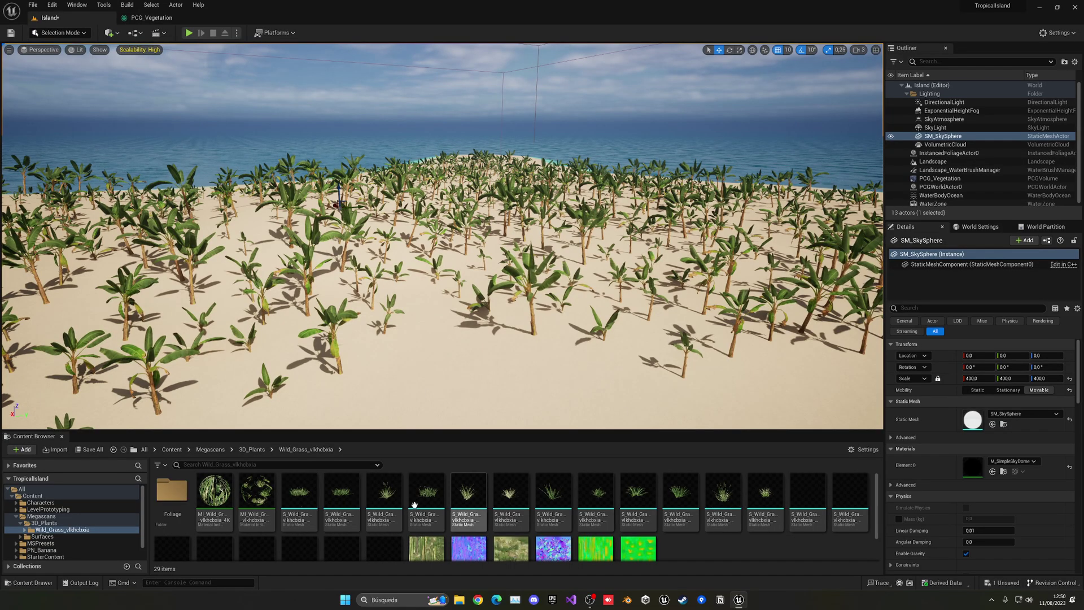
right_click_drag(367, 302, 357, 302)
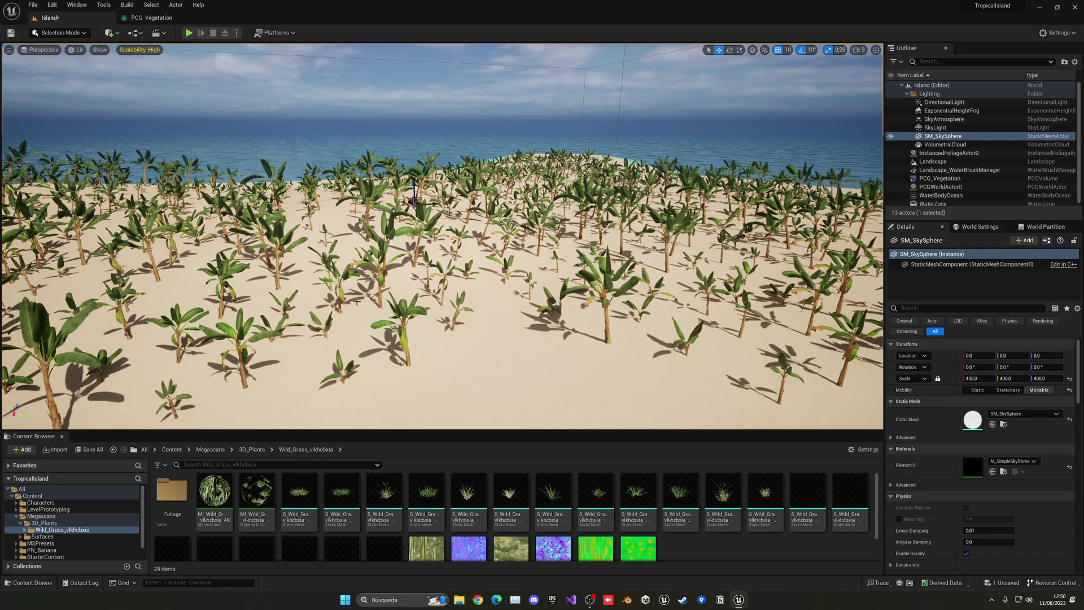
Save, then duplicate the Surface Sampler, Point Filter and Transform Points nodes in PCG_Vegetation below the originals, feeding the copy from the Input's Landscape
key("ctrl+s")
left_click(152, 18)
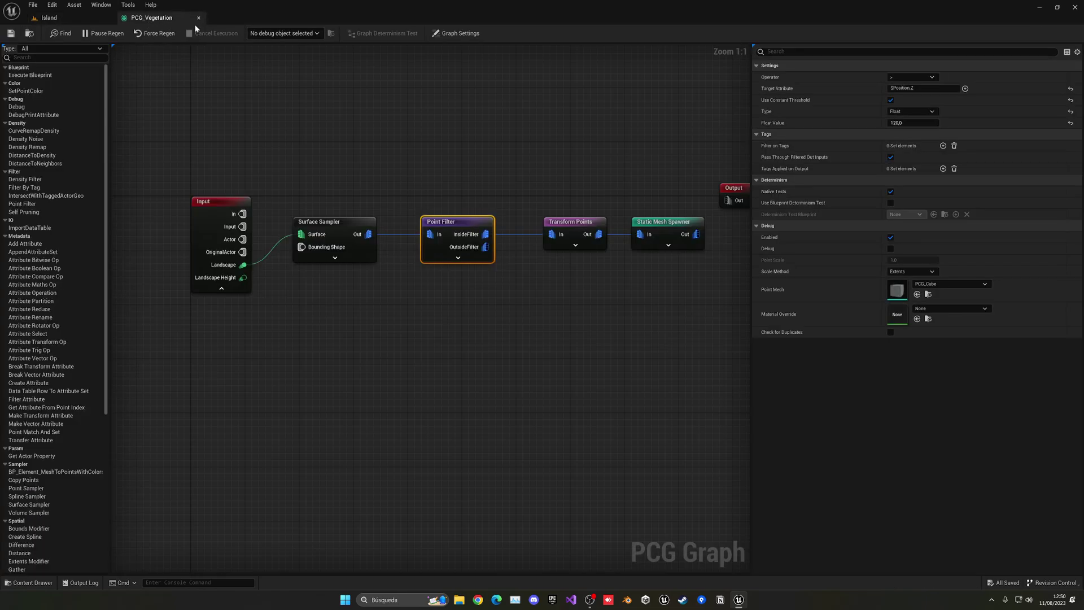
right_click_drag(391, 165, 363, 166)
left_click_drag(281, 202, 584, 303)
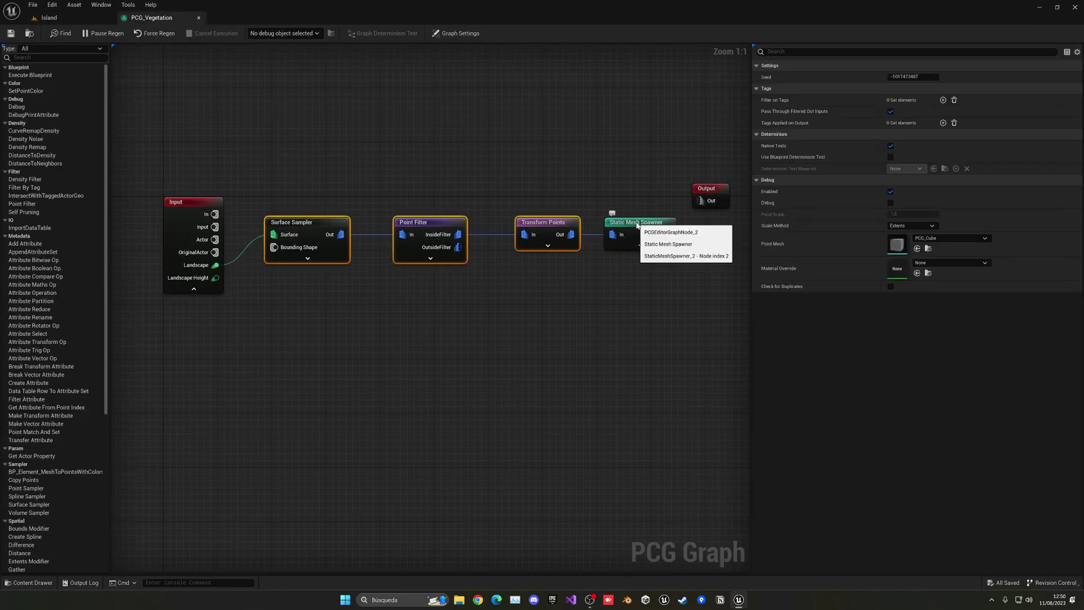
key("ctrl+c")
key("ctrl+v")
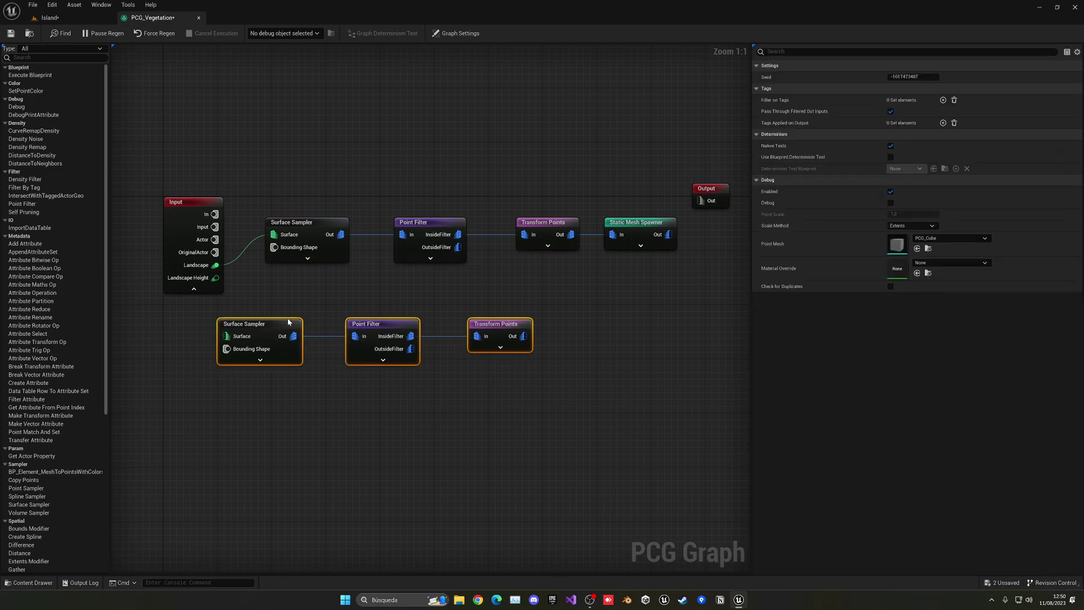
left_click_drag(288, 321, 320, 282)
left_click(239, 334)
left_click_drag(215, 265, 268, 290)
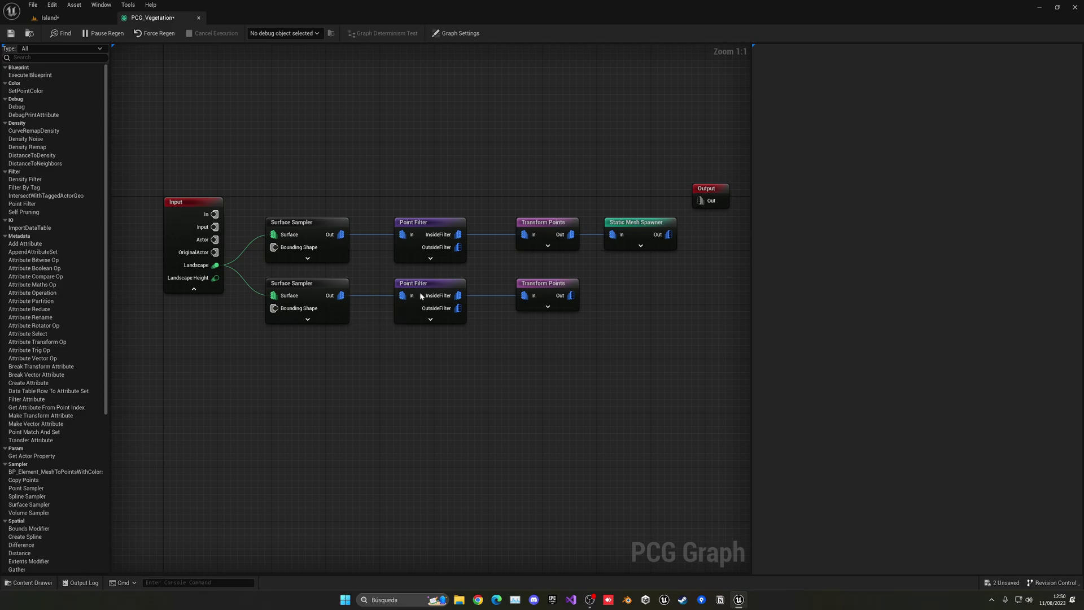
Change the seed of the duplicated Surface Sampler to -378022037
left_click(332, 294)
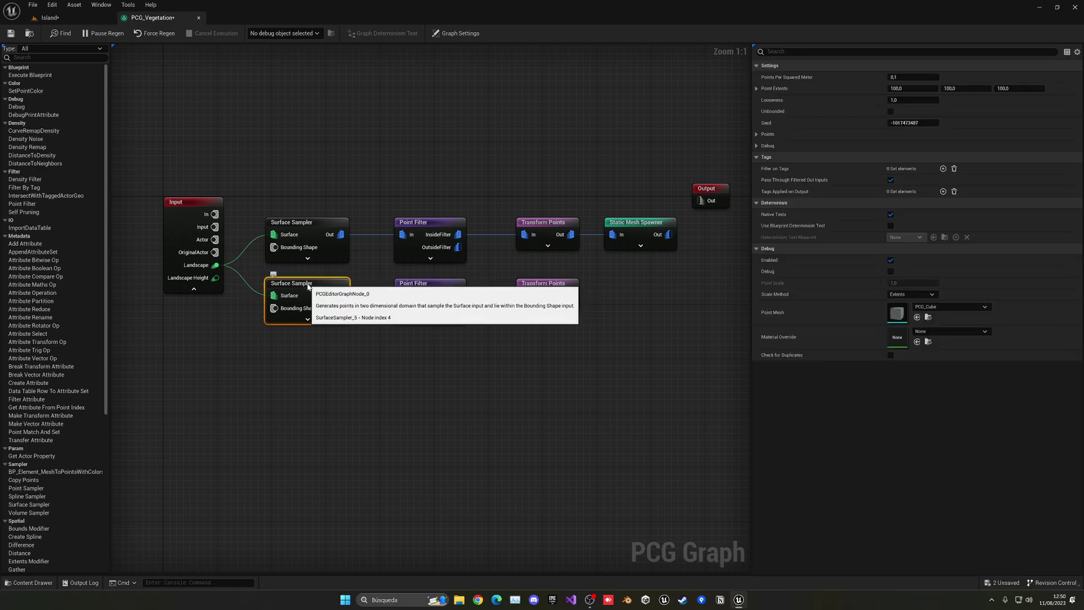
left_click_drag(910, 122, 931, 122)
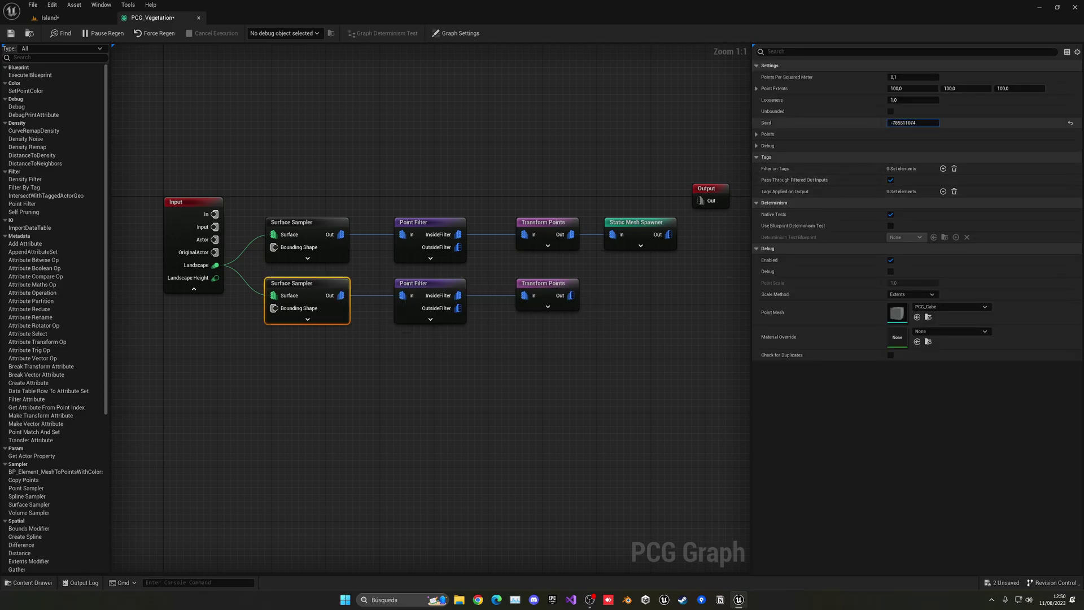
right_click_drag(572, 341, 535, 341)
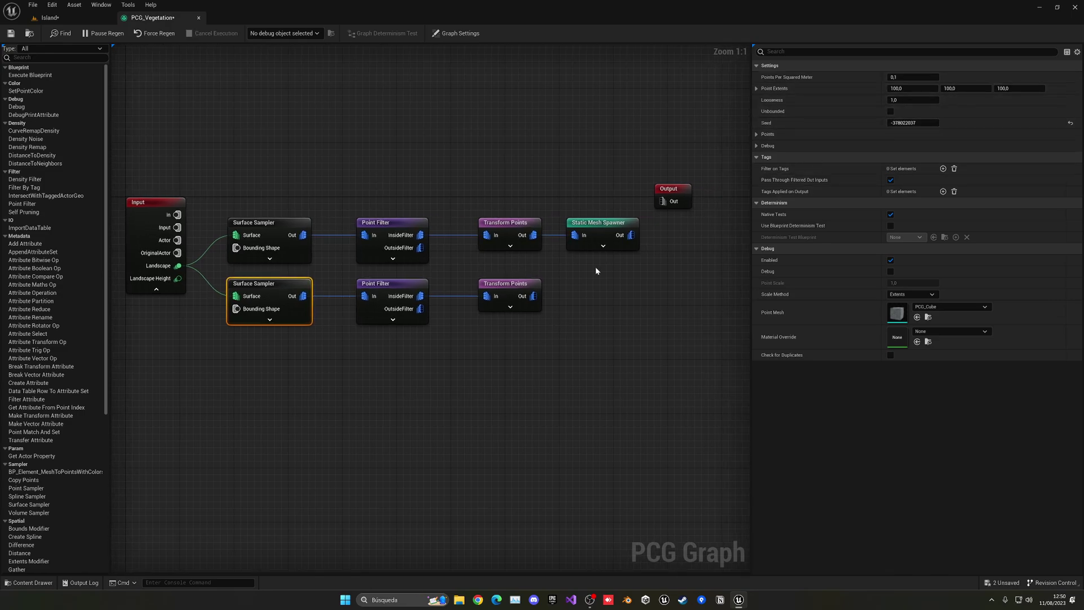
Add a Static Mesh Spawner fed by the duplicated Transform Points and align it beneath the first spawner
right_click_drag(595, 266, 560, 273)
left_click_drag(519, 306, 523, 305)
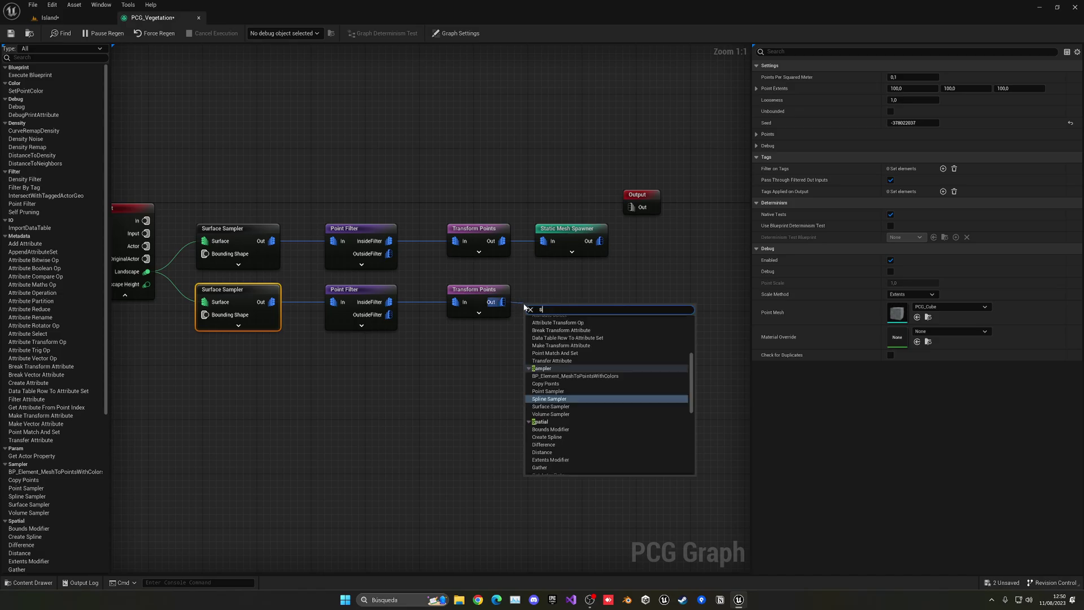
type("stat")
left_click(556, 326)
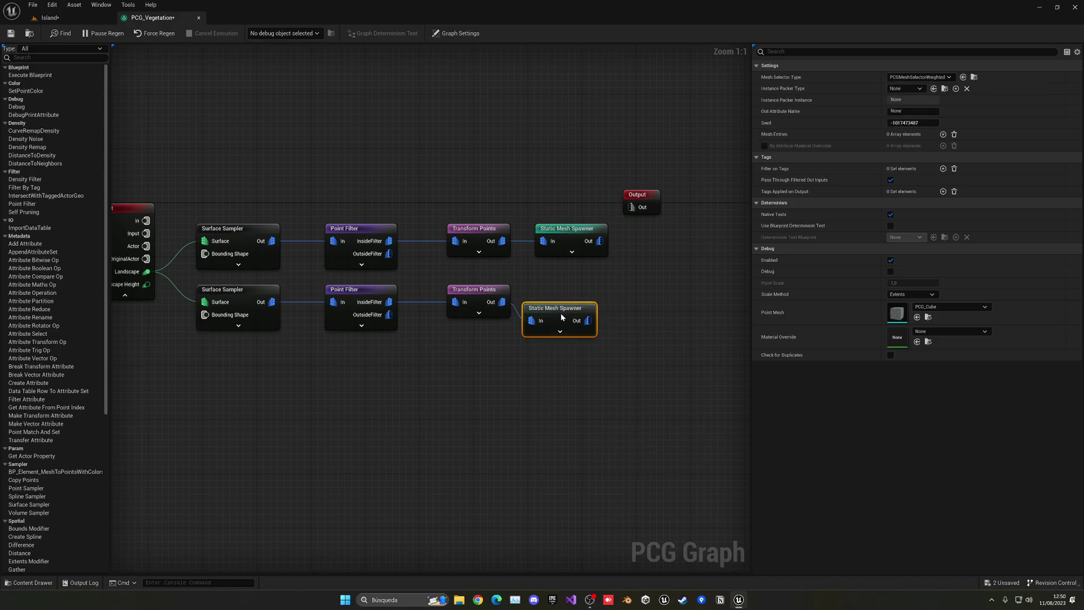
left_click(587, 359)
left_click(579, 295)
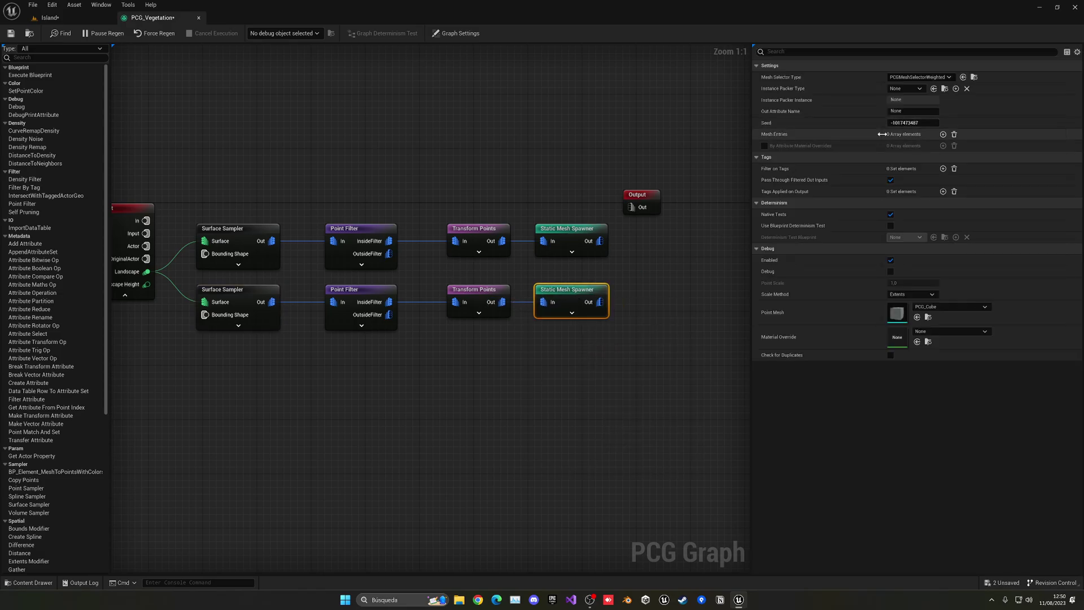
Add a mesh entry to the new Static Mesh Spawner and assign the wild grass Var10 mesh to it
left_click(943, 134)
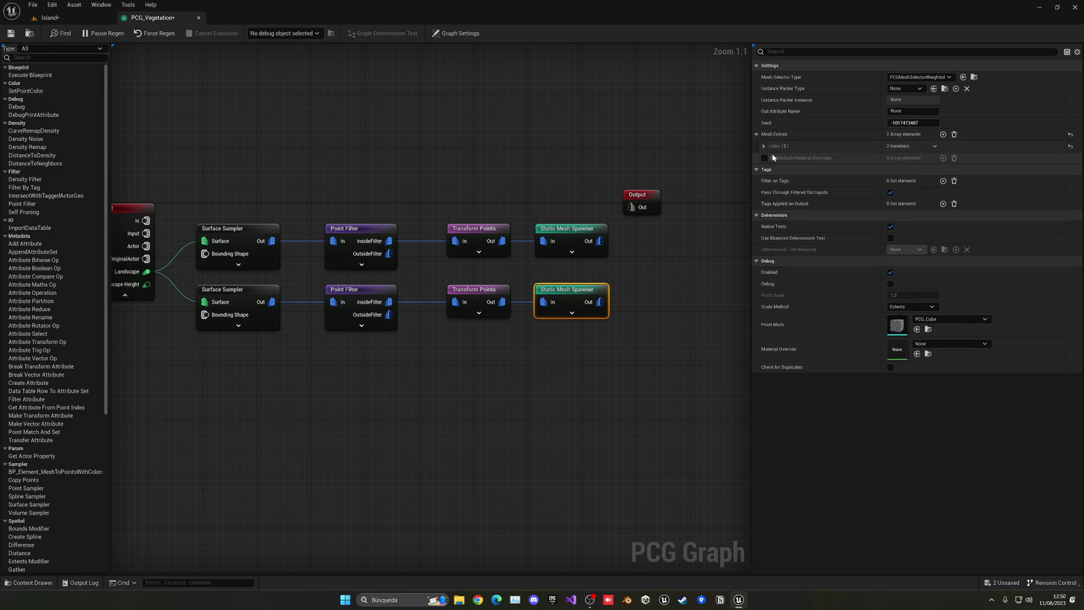
left_click(771, 158)
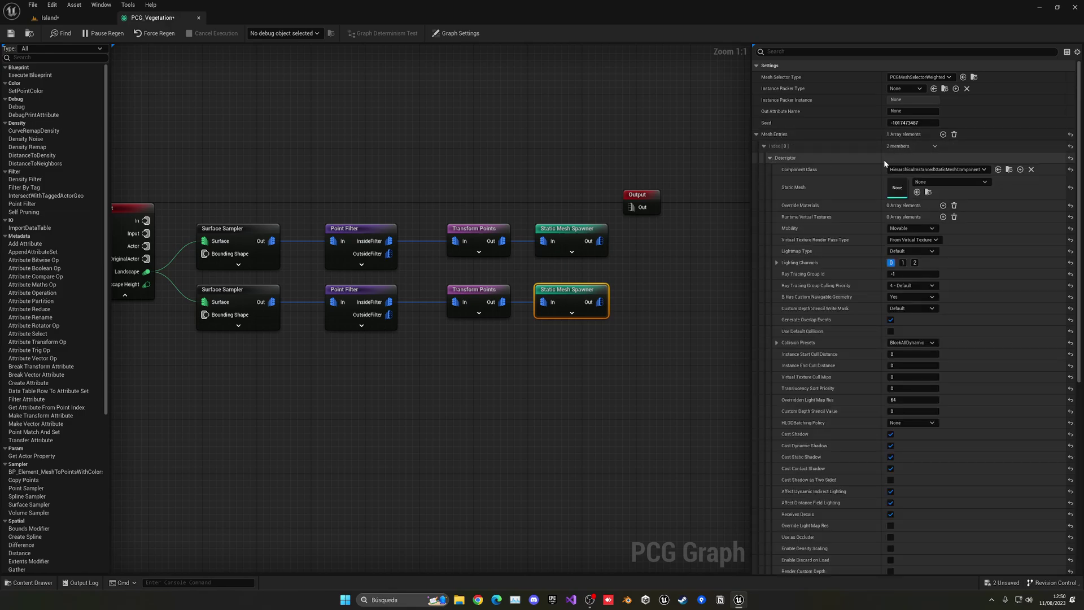
left_click(924, 182)
type("grass")
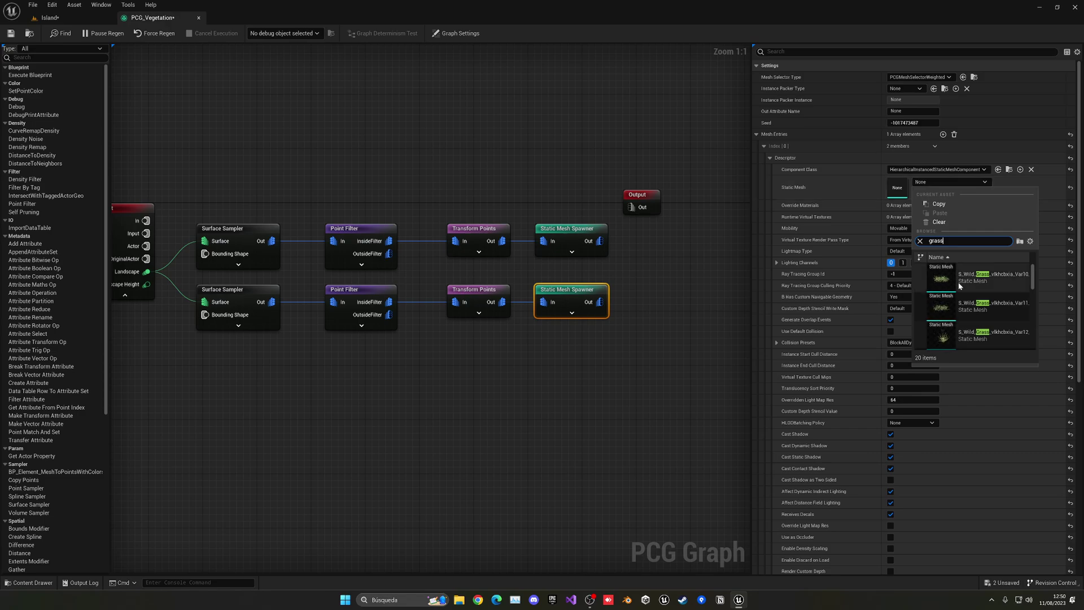
left_click(981, 284)
left_click(771, 158)
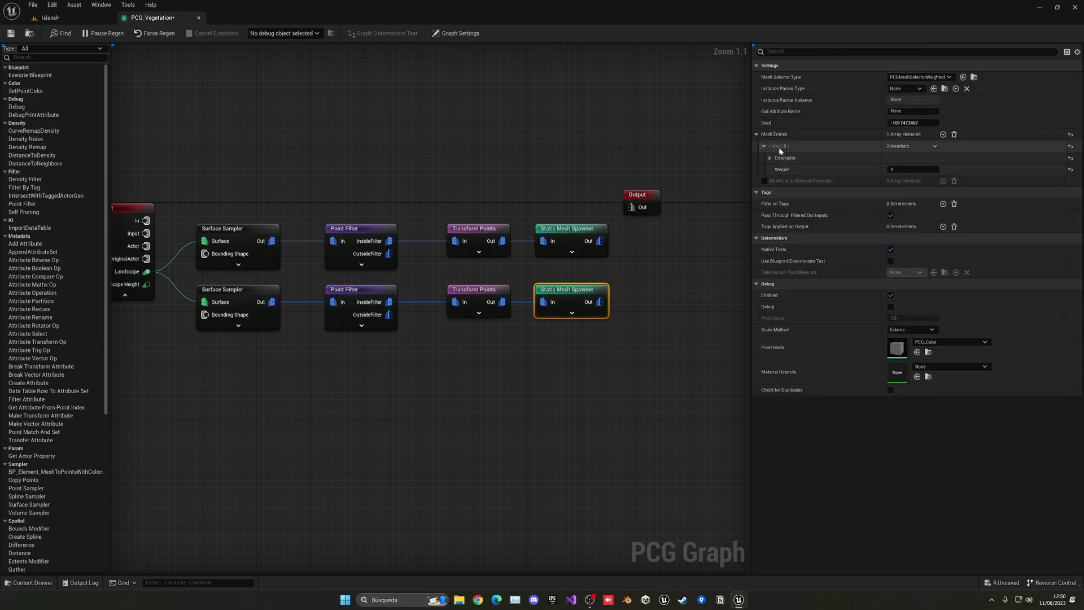
Add a second mesh entry to the grass spawner and assign the wild grass Var11 mesh
left_click(943, 134)
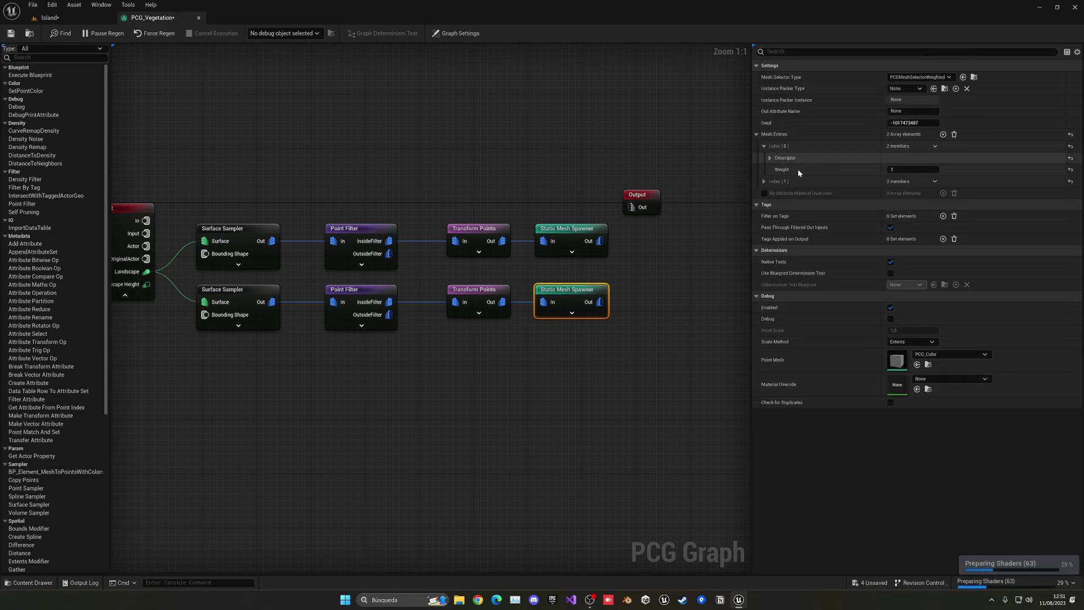
left_click(764, 181)
left_click(769, 193)
left_click(929, 218)
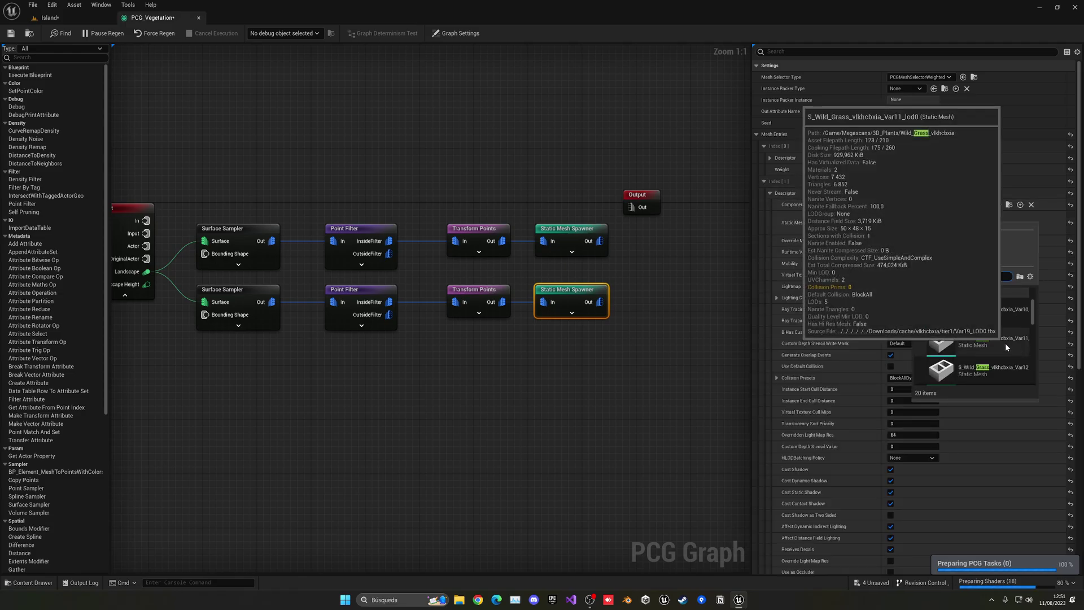
left_click(1005, 334)
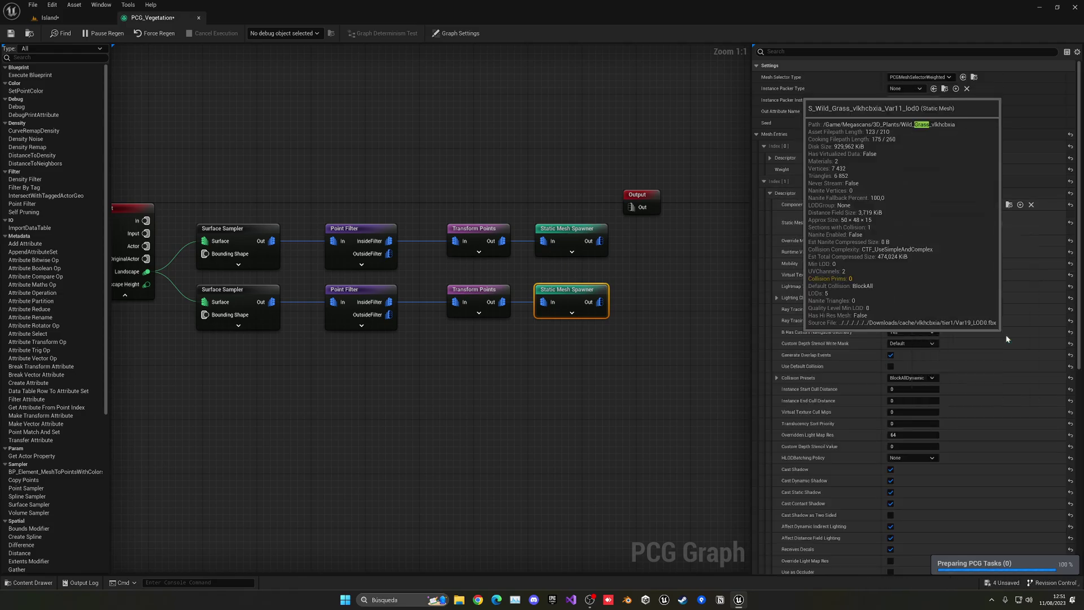
left_click(764, 182)
Add a third mesh entry to the grass spawner and assign the wild grass Var12 mesh
left_click(943, 135)
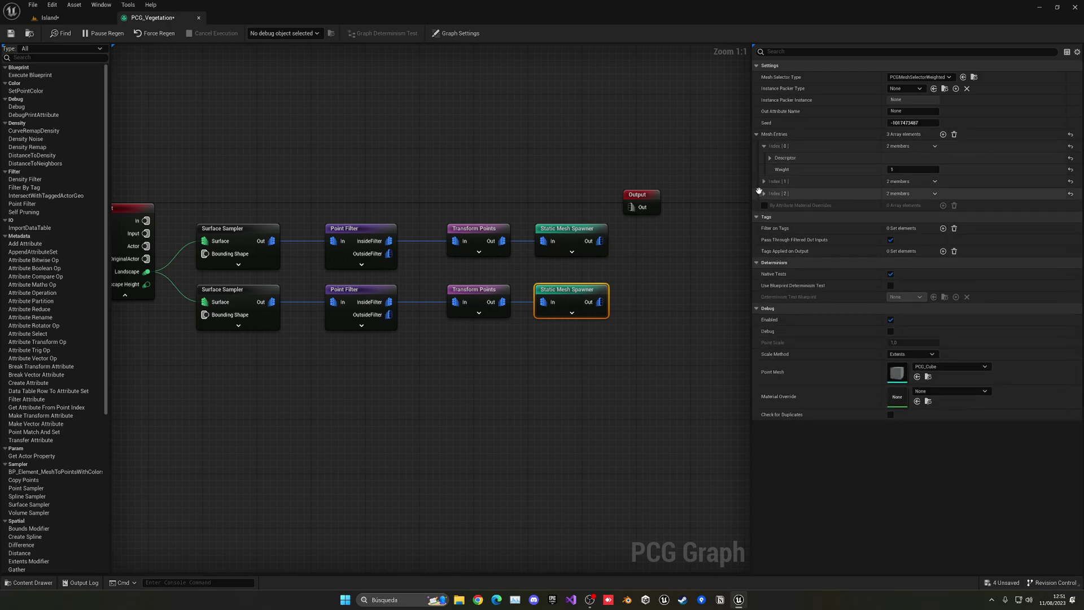
left_click(764, 194)
left_click(770, 205)
left_click(932, 231)
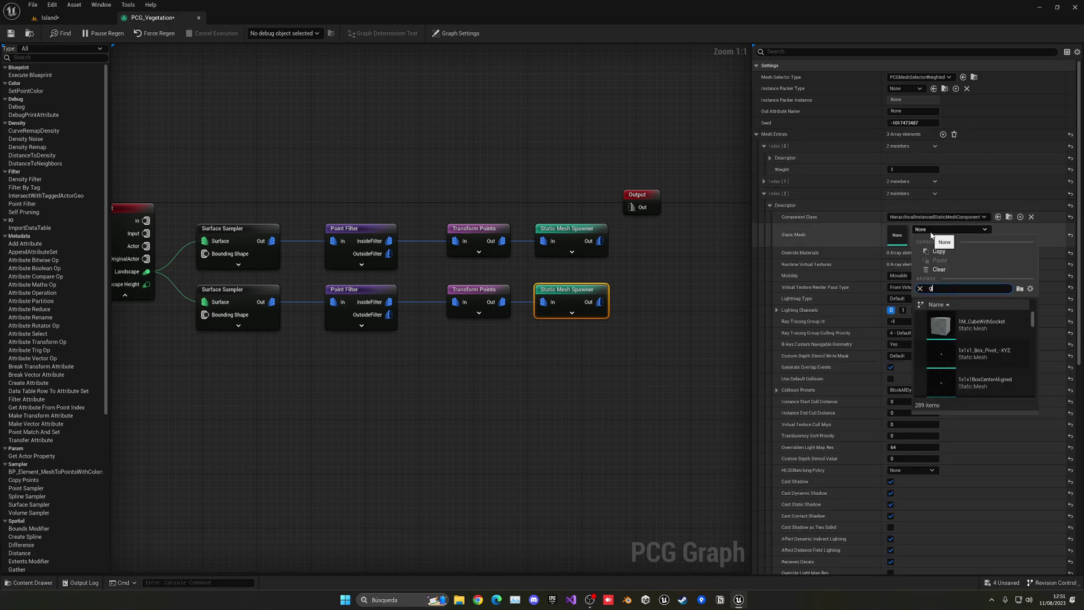
left_click(982, 358)
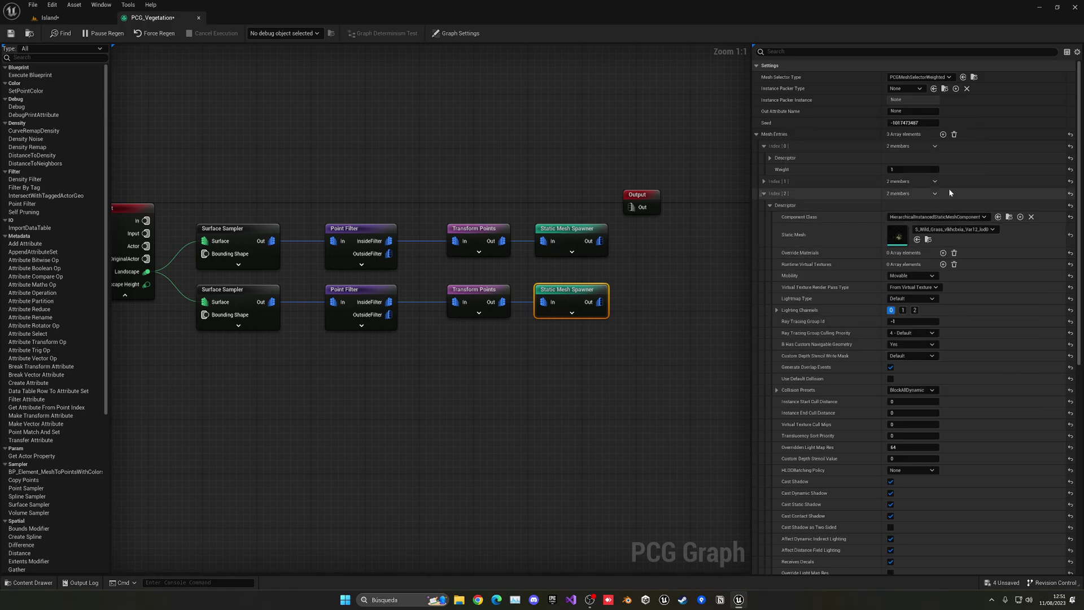
mouse_move(615, 361)
right_mouse_down()
mouse_move(628, 346)
mouse_move(620, 341)
right_mouse_up()
left_click(628, 345)
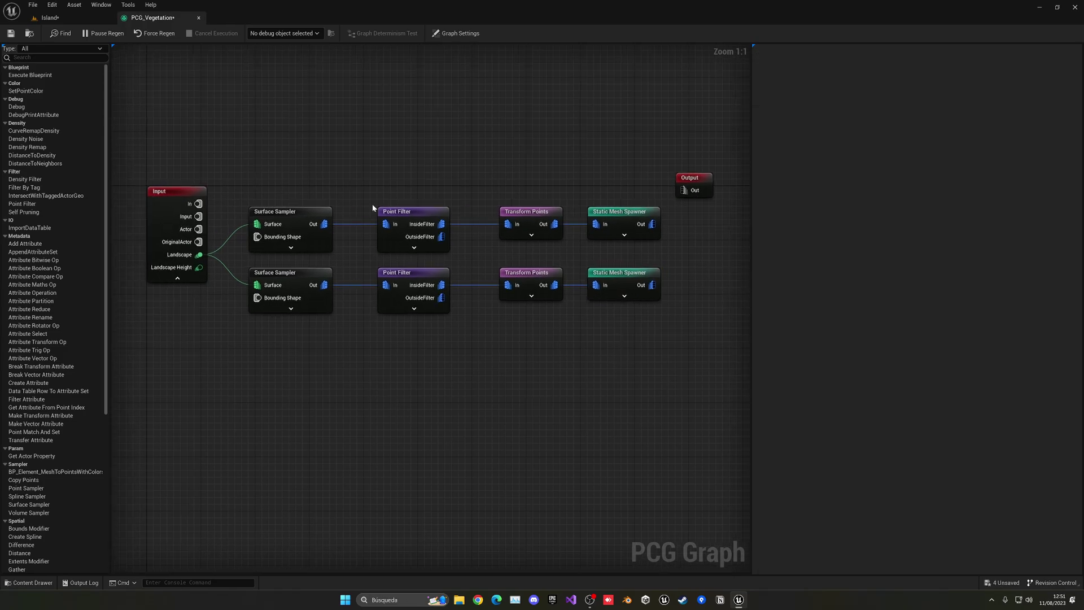
Check the grass in the Island level and set the grass Transform Points to Scale Min 2.5 and Scale Max 3.2
left_click(48, 18)
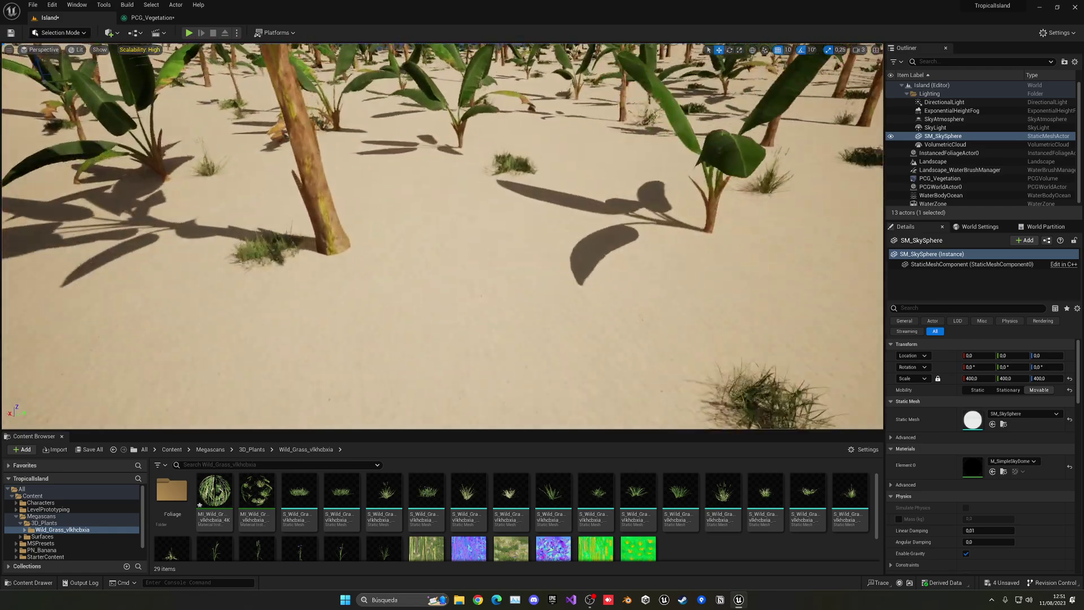
left_click(164, 18)
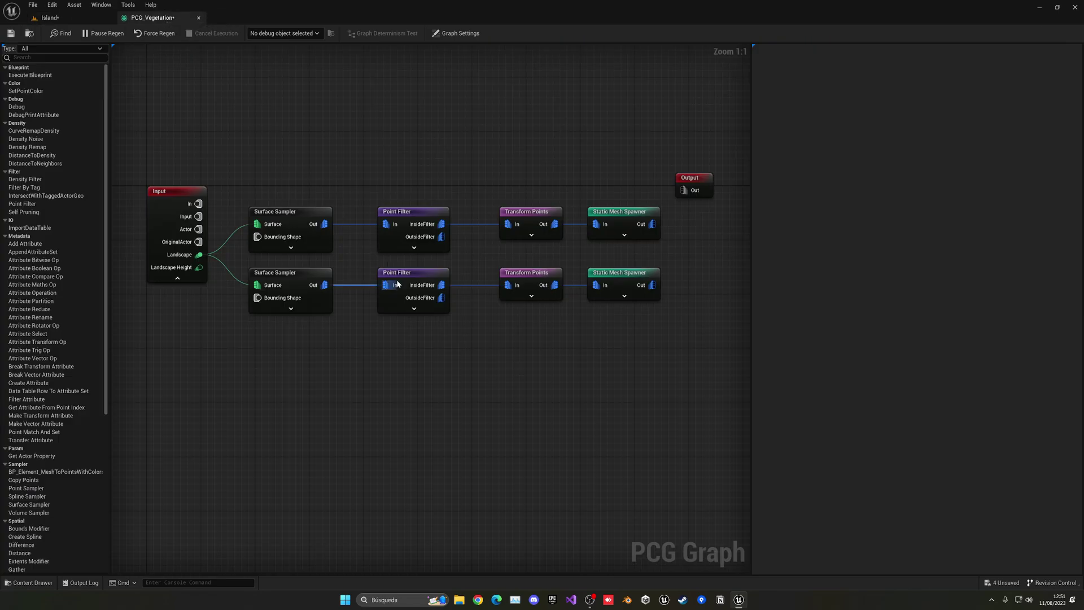
left_click(500, 271)
left_click(911, 168)
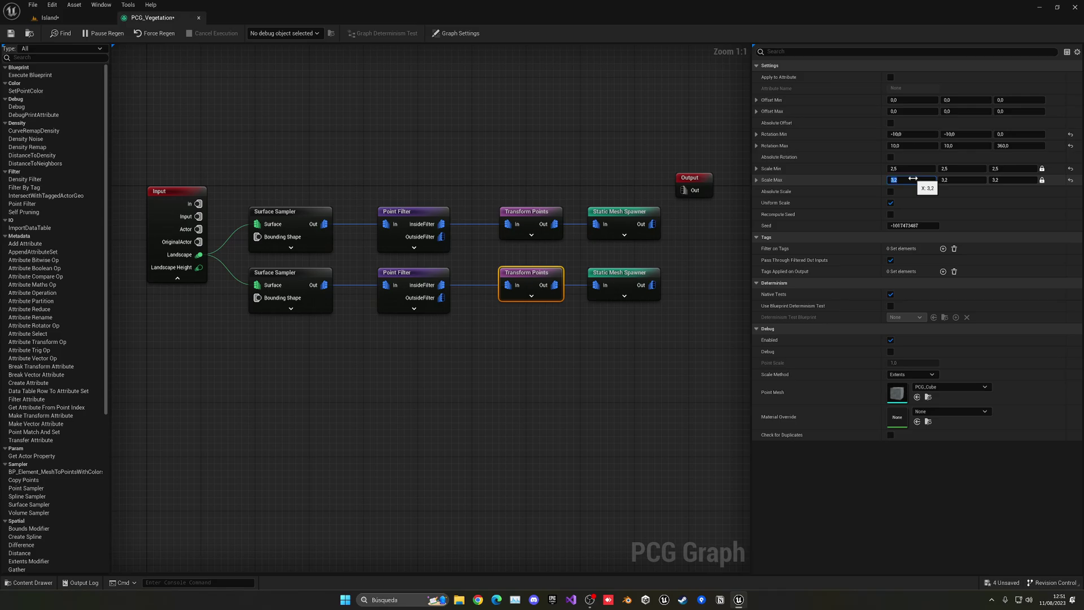
Review the size and spread of the rescaled grass among the banana plants in the Island level and save all changes
left_click(49, 18)
key("s")
right_click_drag(396, 237, 395, 186)
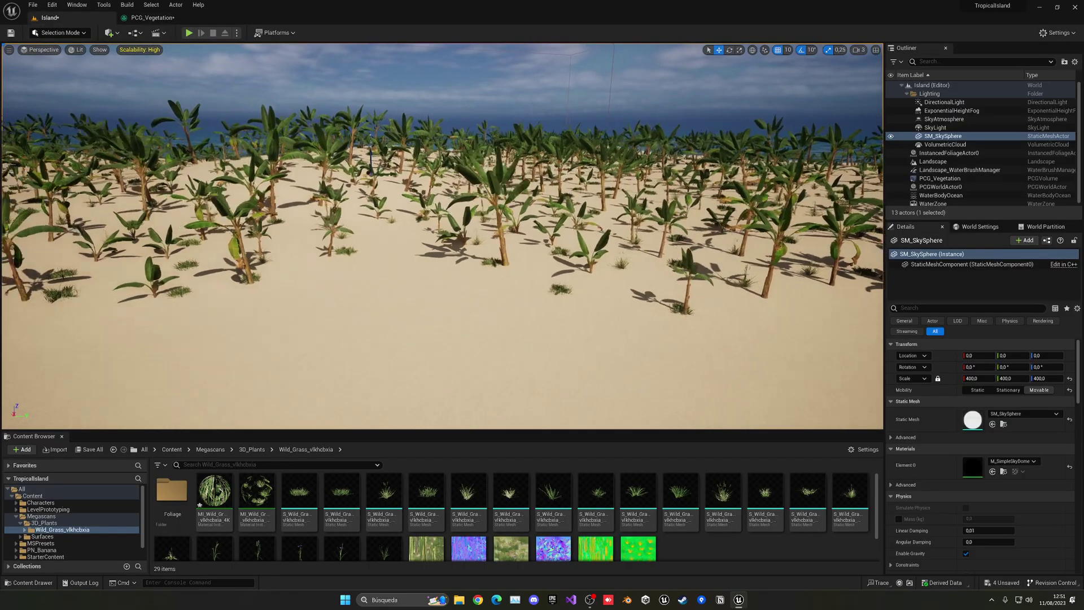
scroll(632, 168, "up", 5)
key("ctrl+s")
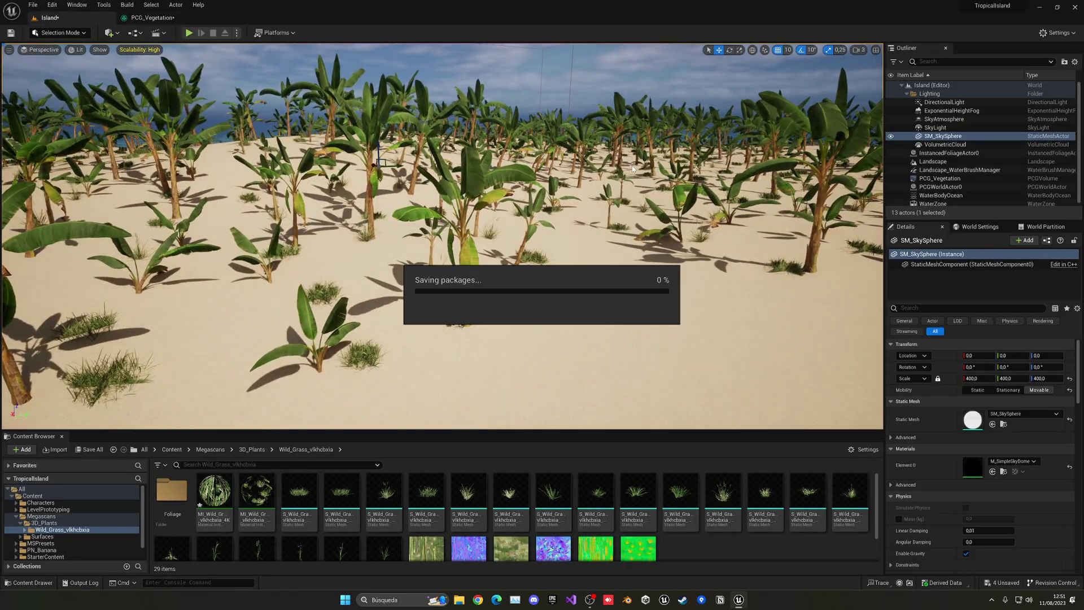
right_click_drag(632, 168, 748, 185)
key("w")
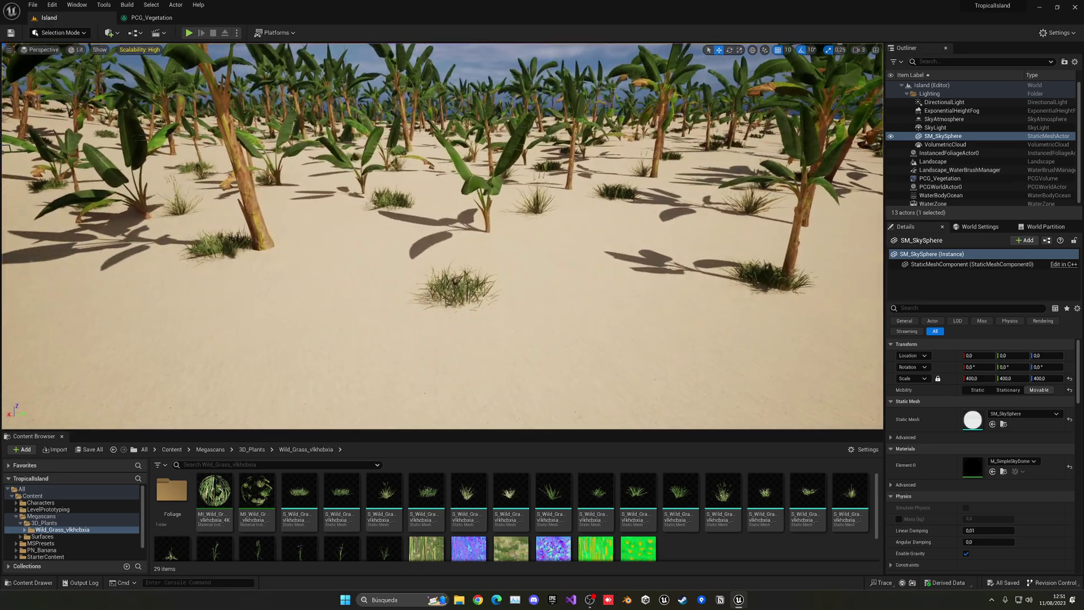
Set the grass Point Filter's float threshold to 70 and check how close the grass reaches the shoreline
left_click(151, 17)
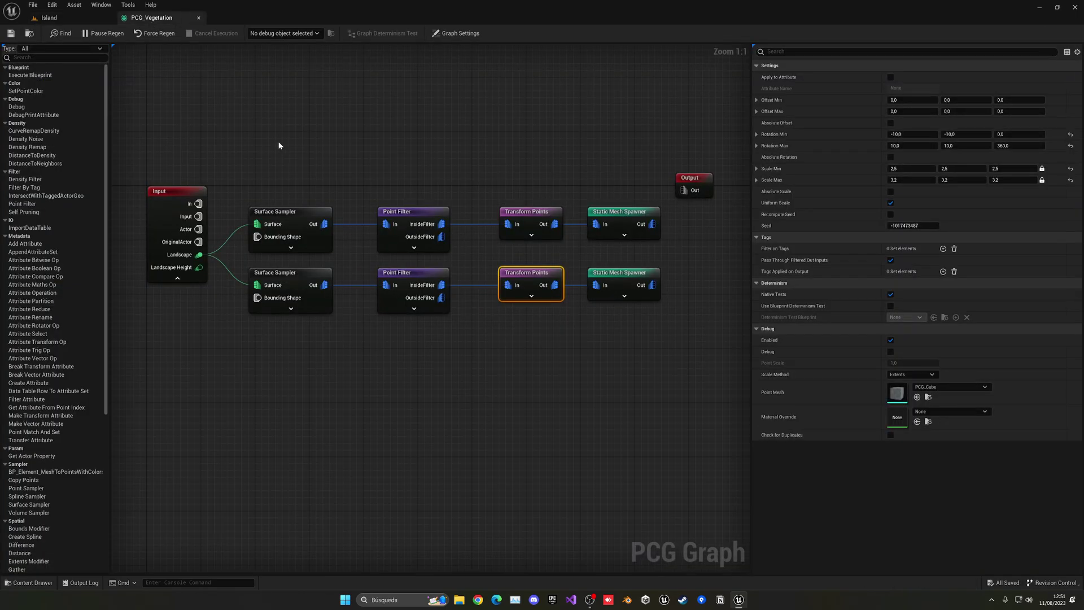
right_click_drag(523, 382, 552, 386)
left_click(402, 289)
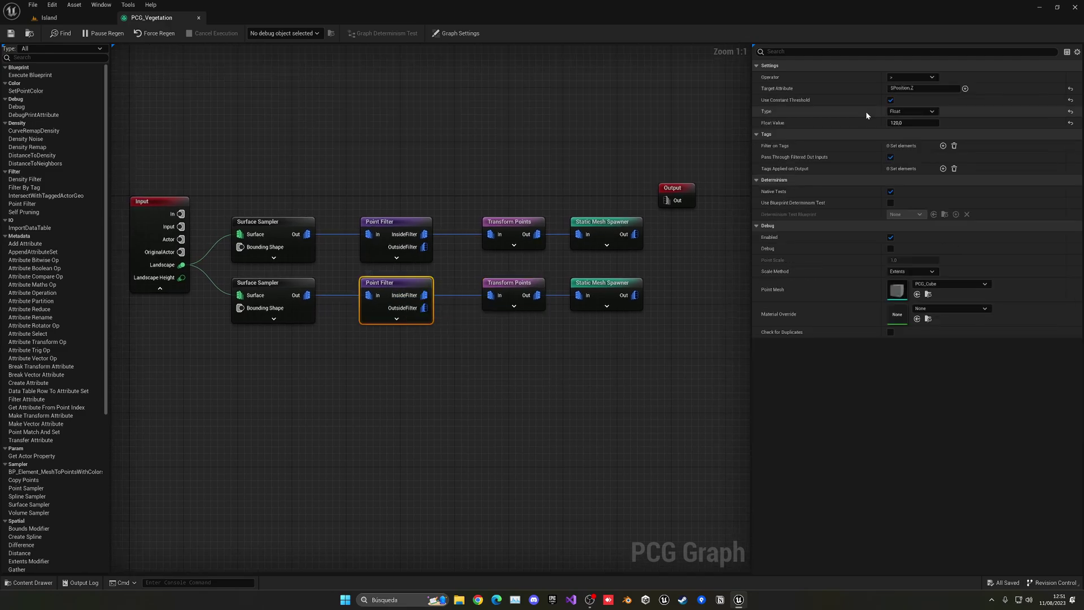
left_click(919, 122)
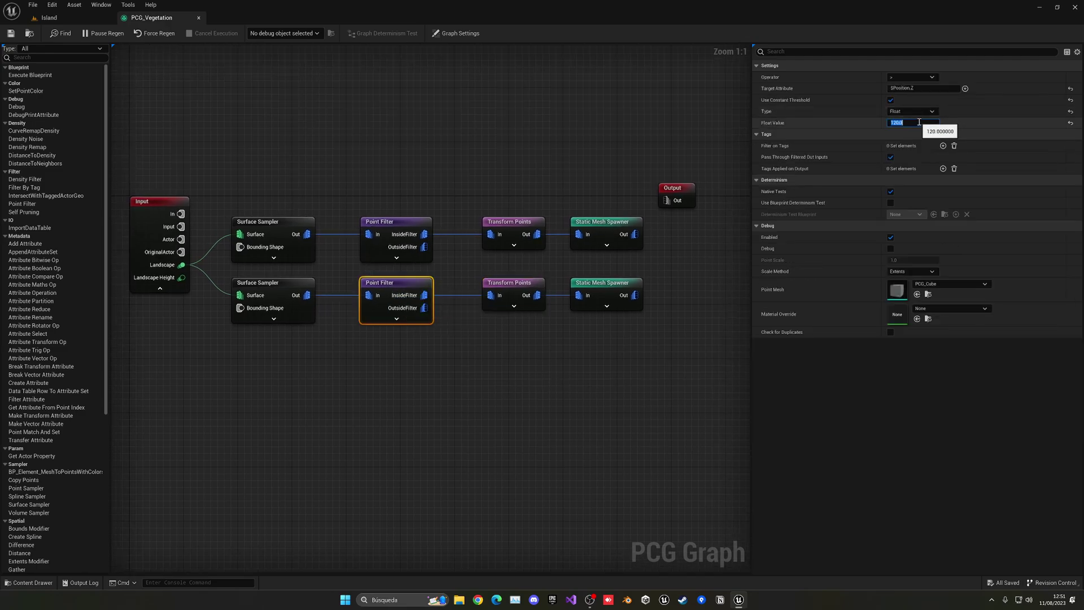
left_click(80, 20)
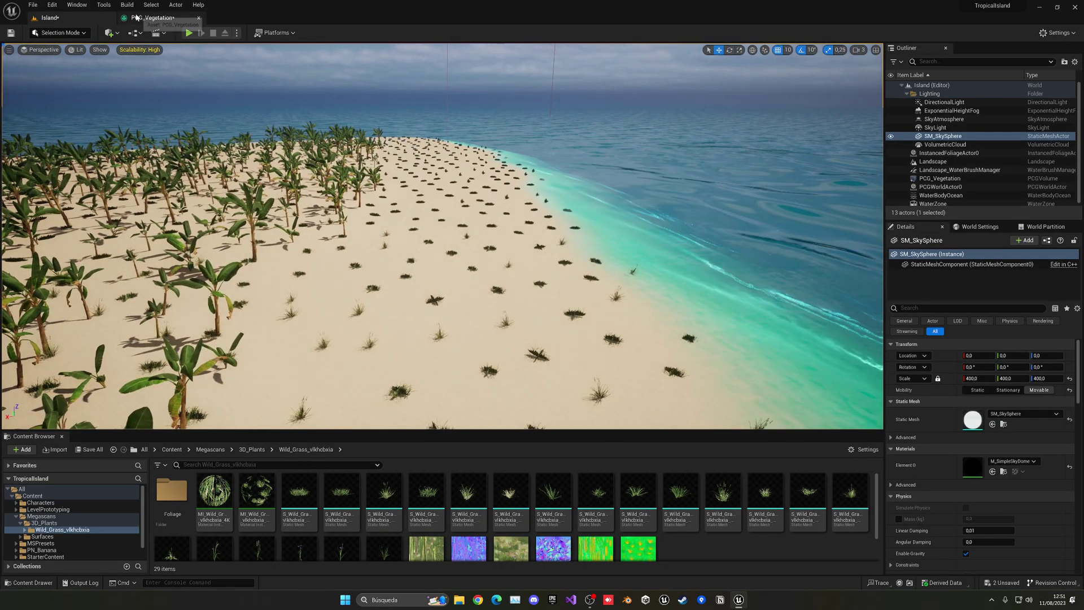
Set the grass Point Filter's float threshold to 100 and inspect the grass along the beach in the Island level
left_click(136, 17)
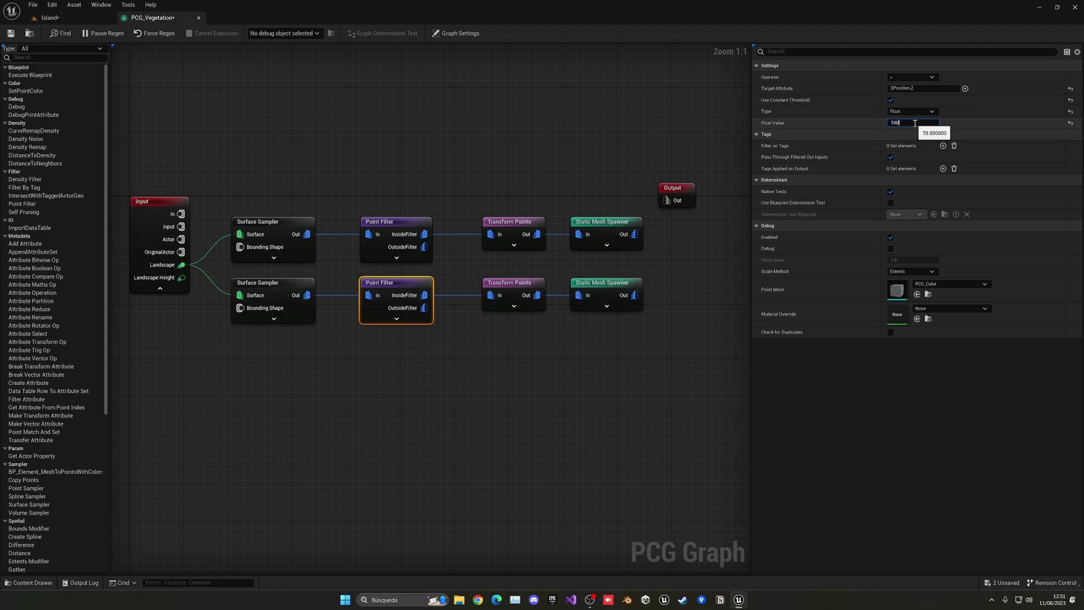
key("Return")
left_click(50, 19)
scroll(282, 170, "up", 5)
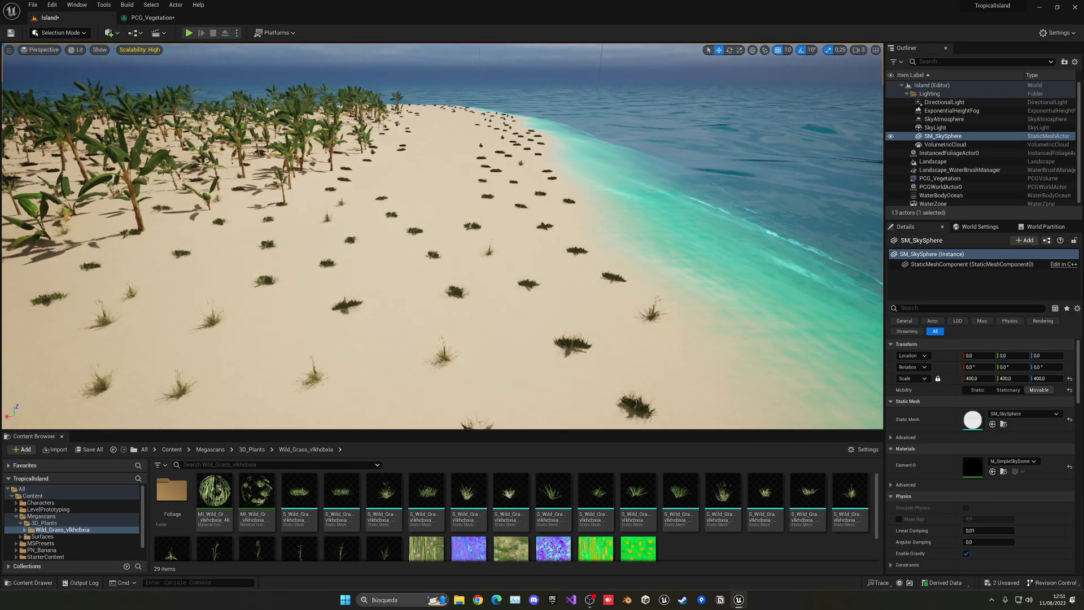
Raise the grass Point Filter's float threshold above 100 and recheck the beach in the Island level
left_click(160, 18)
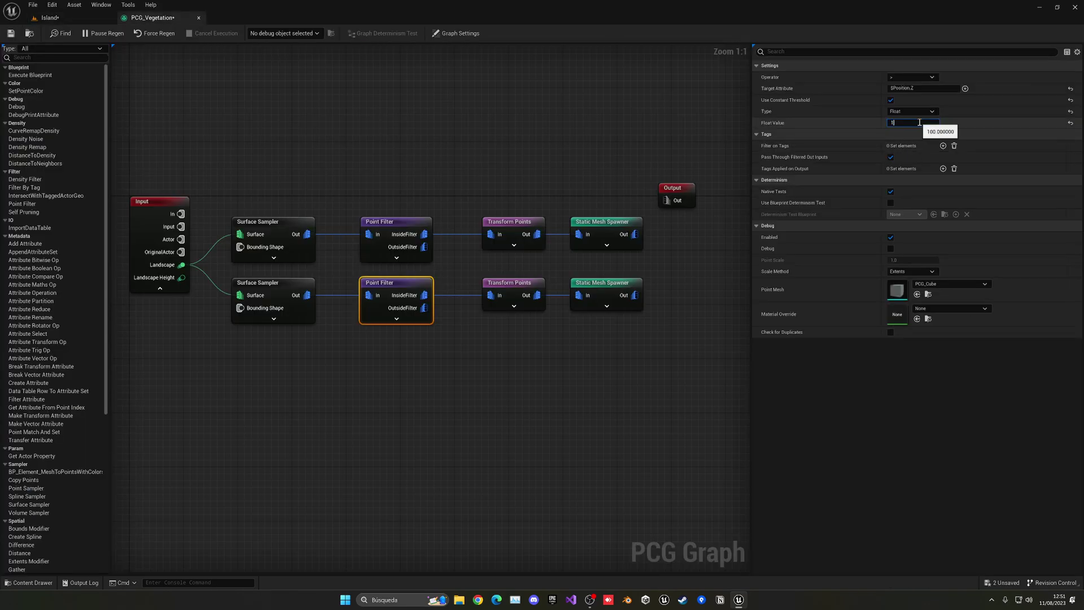
left_click(49, 18)
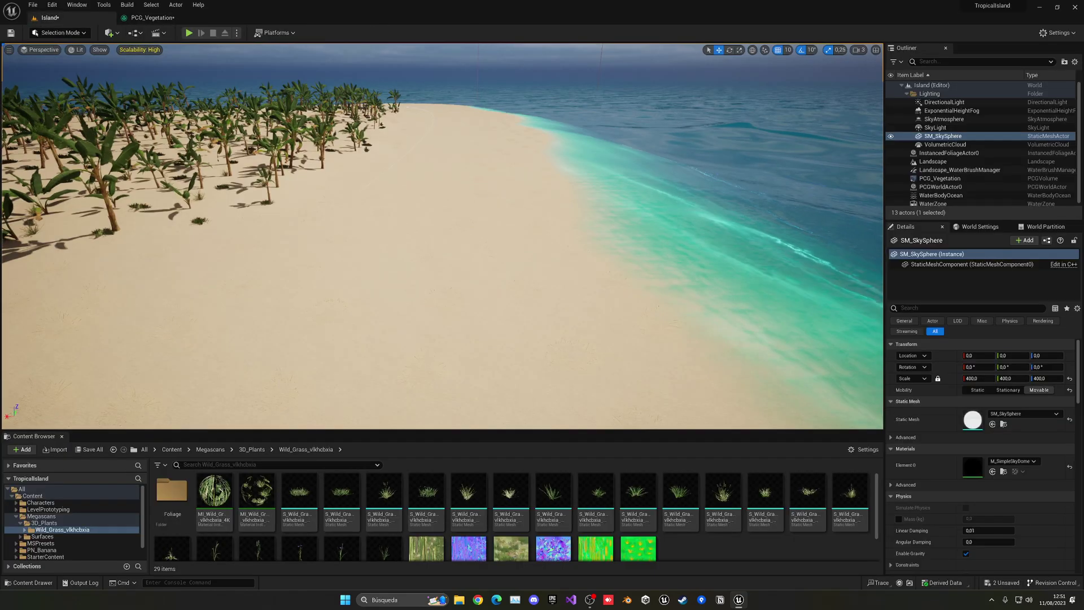
Switch to Foliage mode and enable the first three wild grass foliage types for painting
right_click_drag(410, 153, 223, 155)
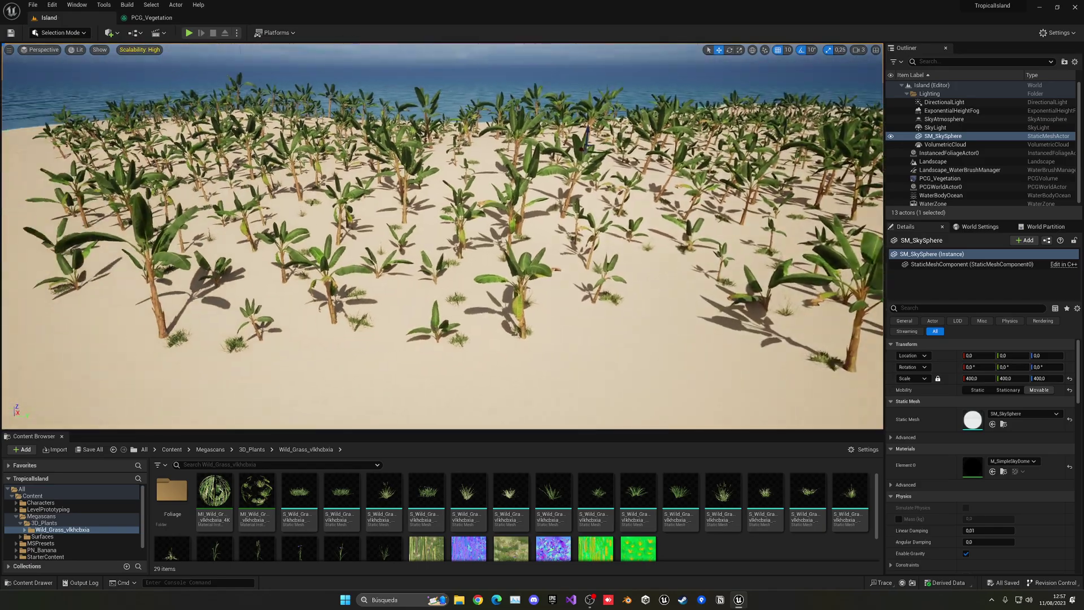
right_click_drag(443, 238, 480, 221)
right_click_drag(670, 289, 661, 346)
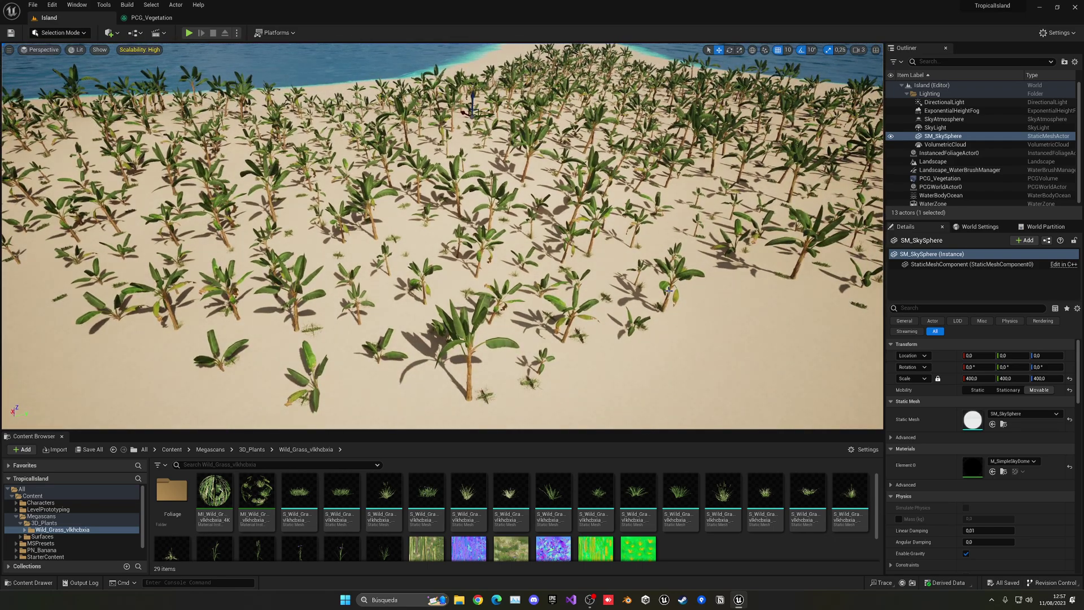
left_click(59, 32)
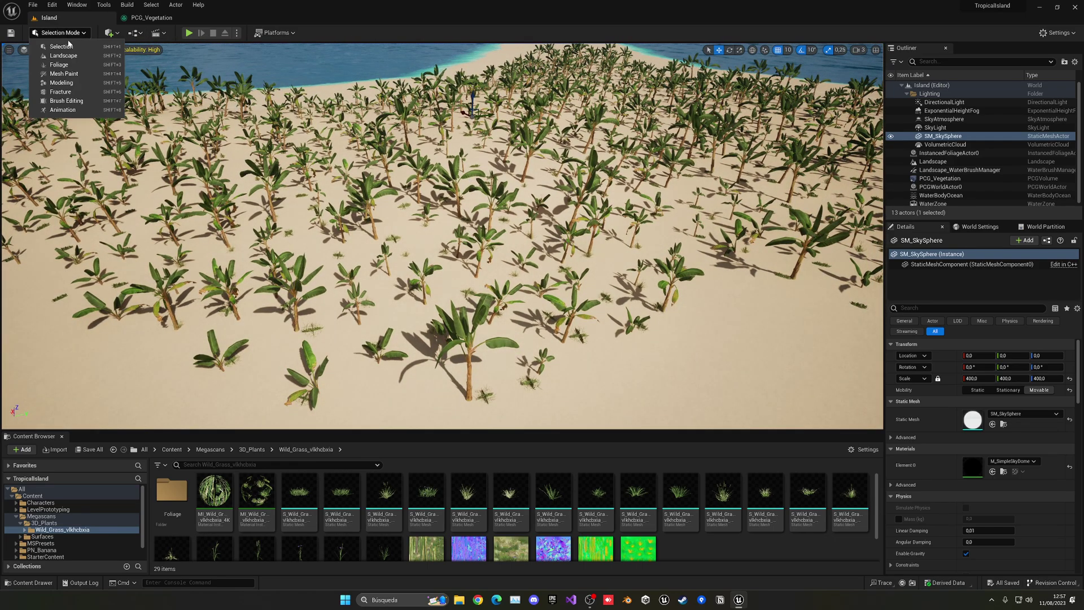
left_click(71, 68)
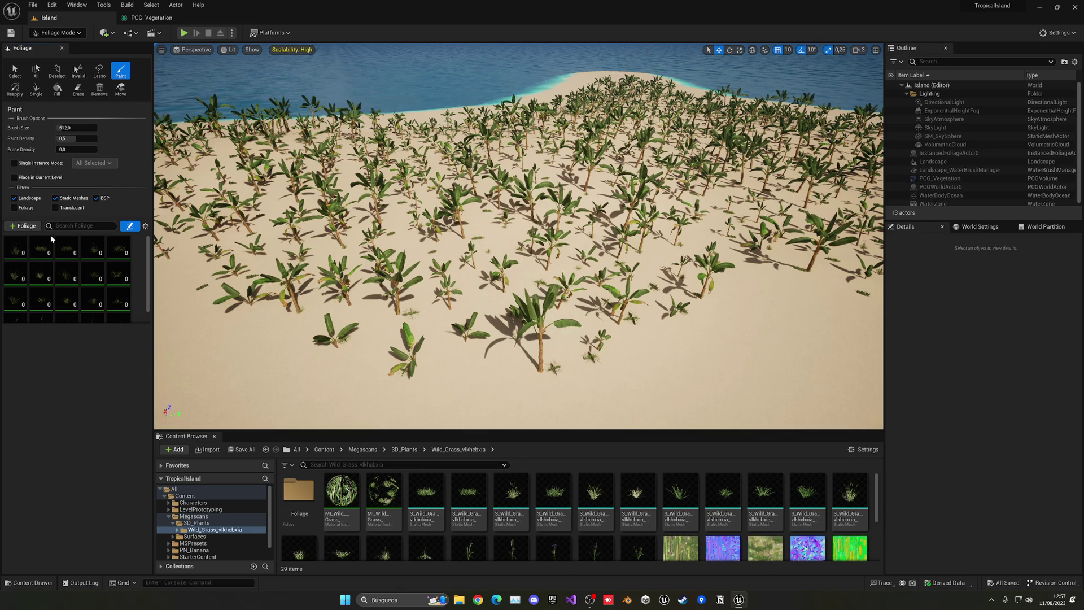
left_click(19, 253)
left_click(45, 252, "ctrl")
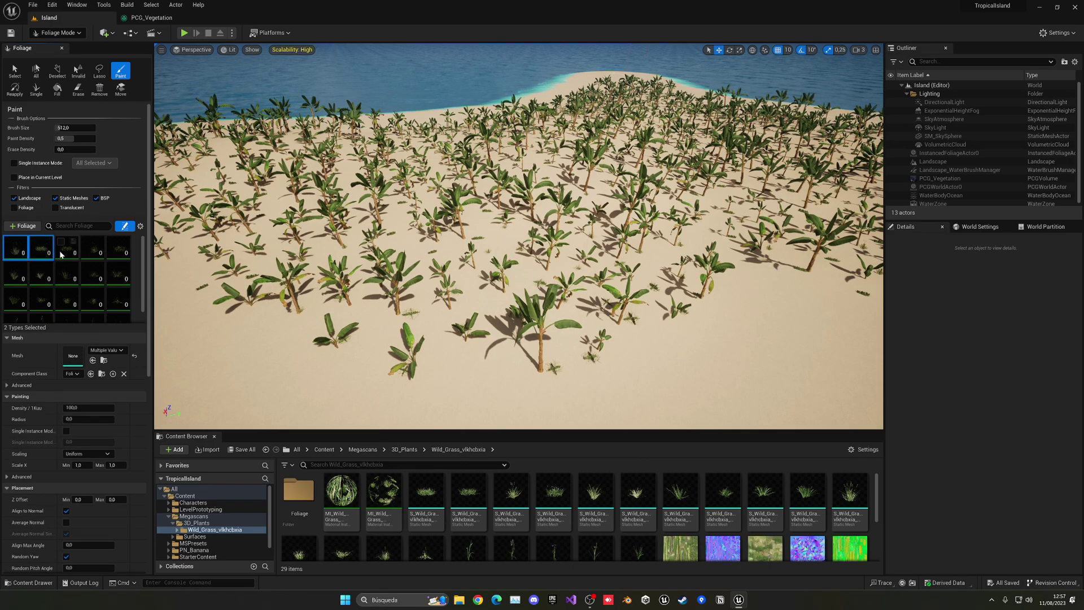
left_click(8, 242)
left_click(72, 249)
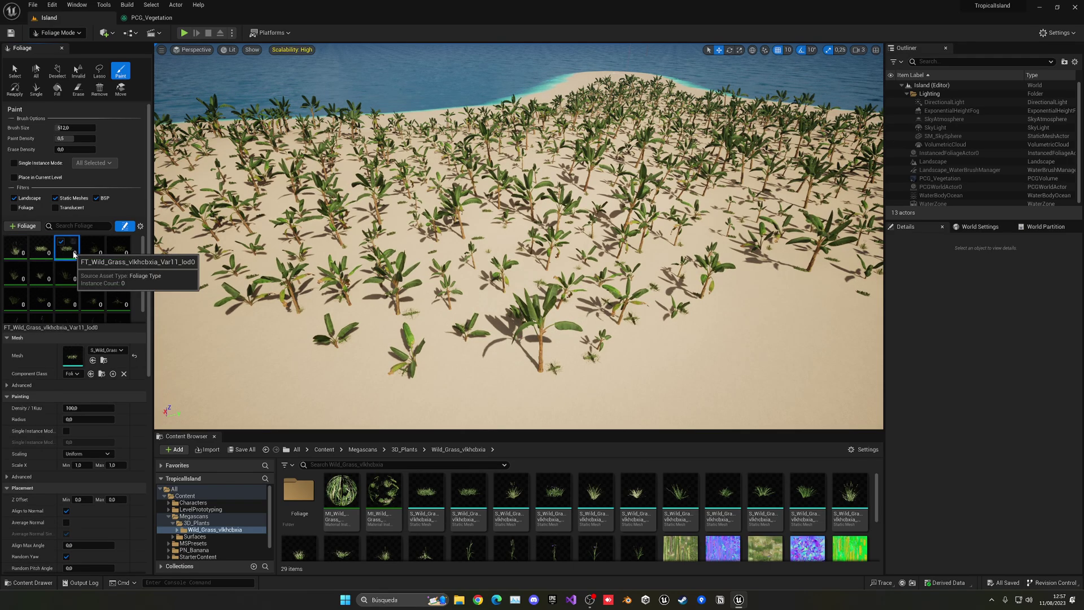
Try painting a patch of the three wild grass types among the banana plants, and undo the foliage edits
left_click(348, 240)
scroll(363, 240, "up", 5)
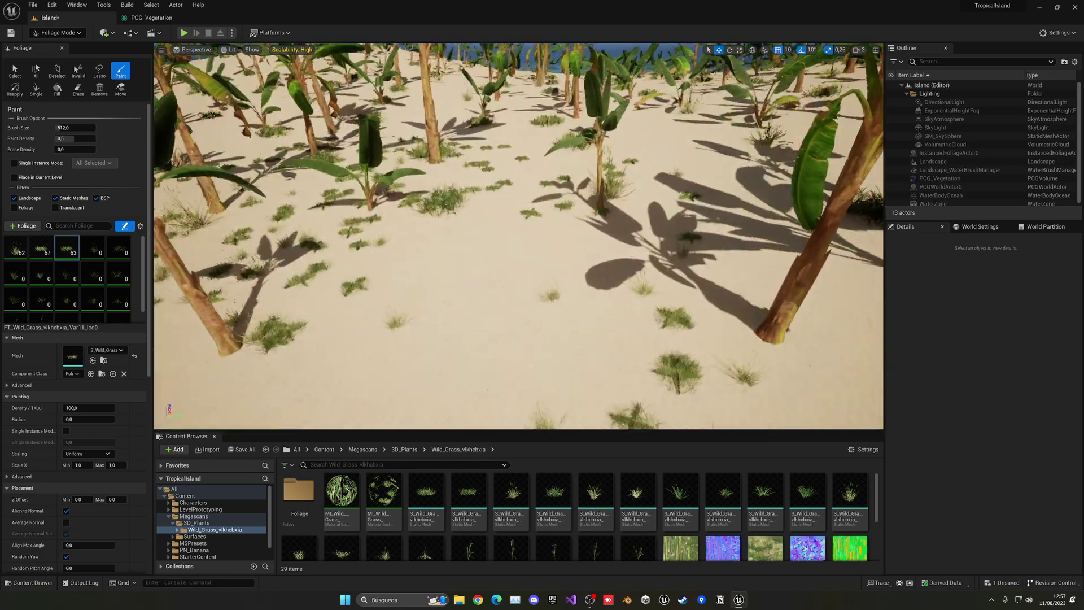
key("ctrl+z")
key("ctrl+z")
key("ctrl+z")
Set Scale X of the three wild grass foliage types to min 2.5 and max 3.2, matching the grass Transform Points node in PCG_Vegetation
left_click(179, 20)
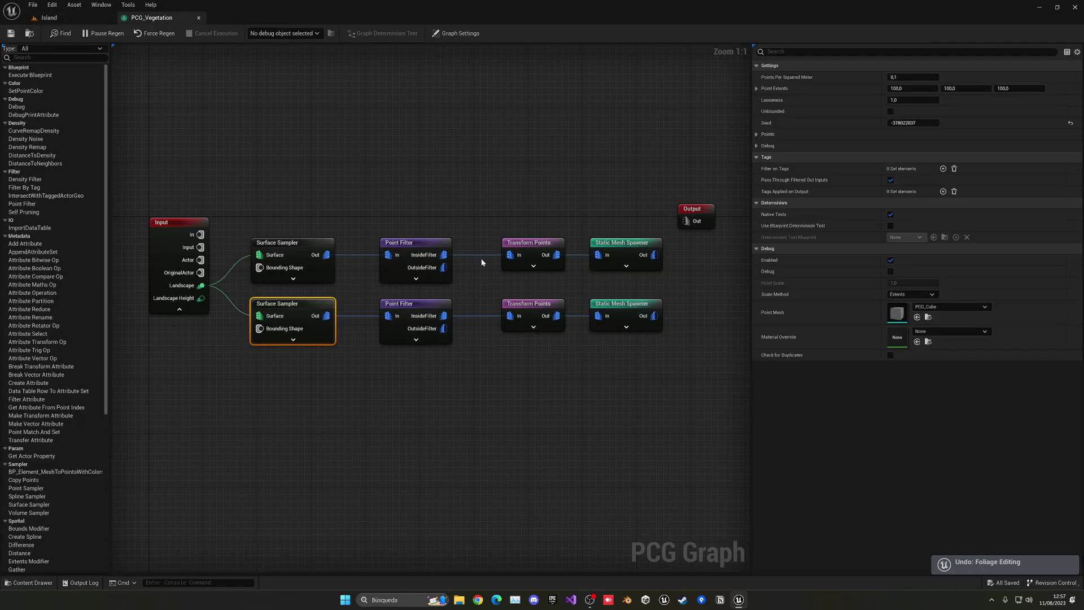
left_click(531, 305)
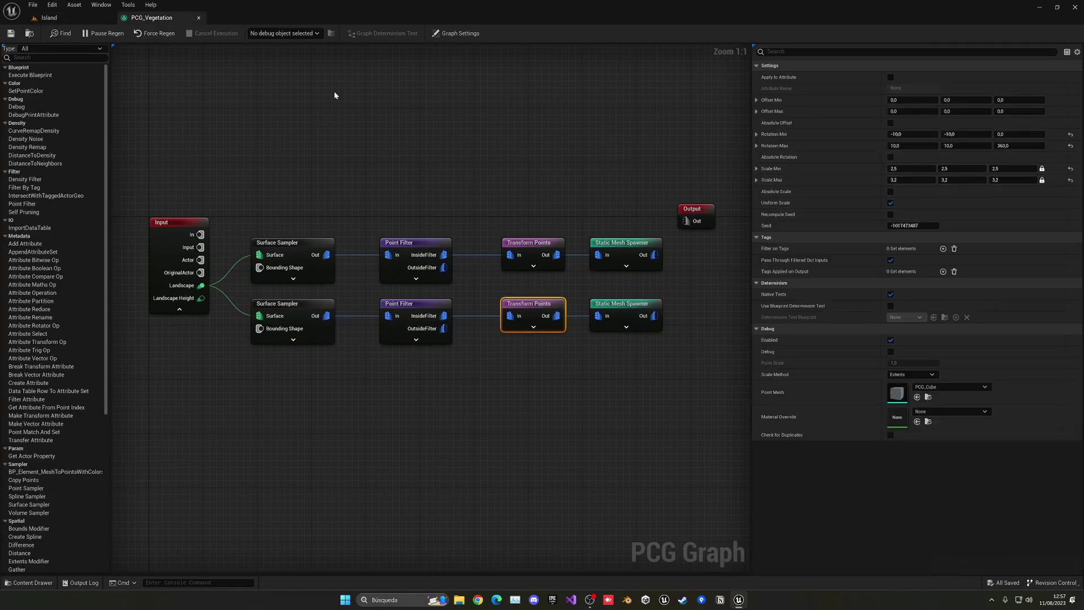
left_click(83, 22)
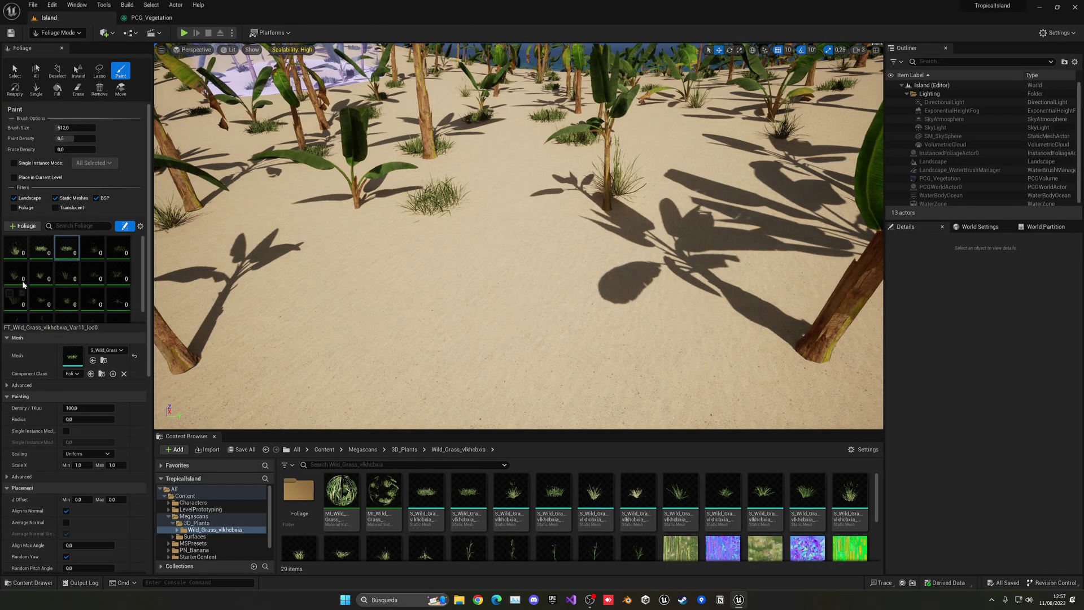
left_click(66, 248, "shift")
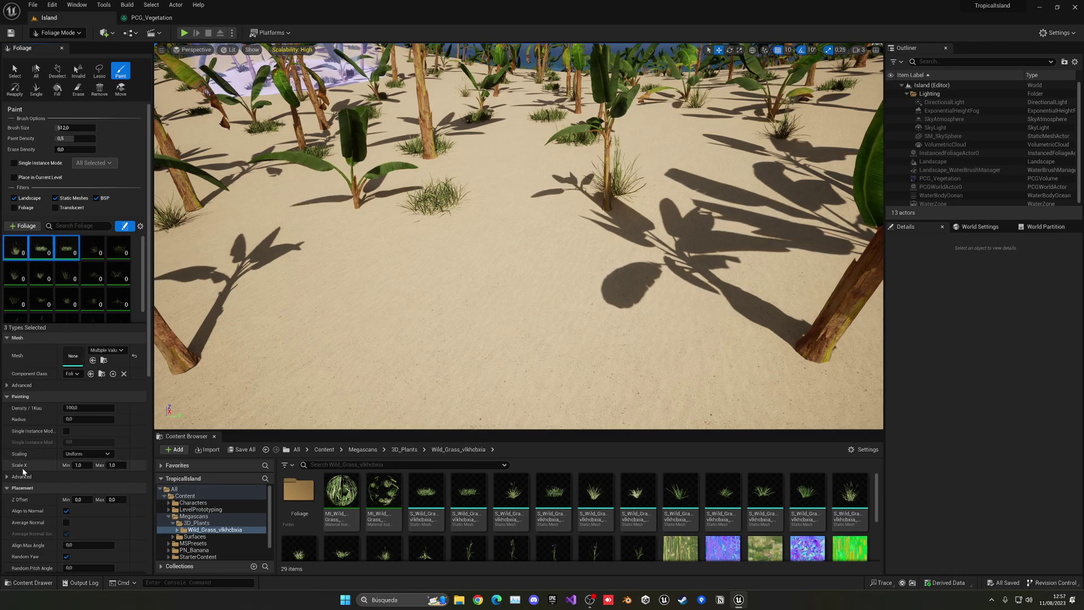
left_click(79, 465)
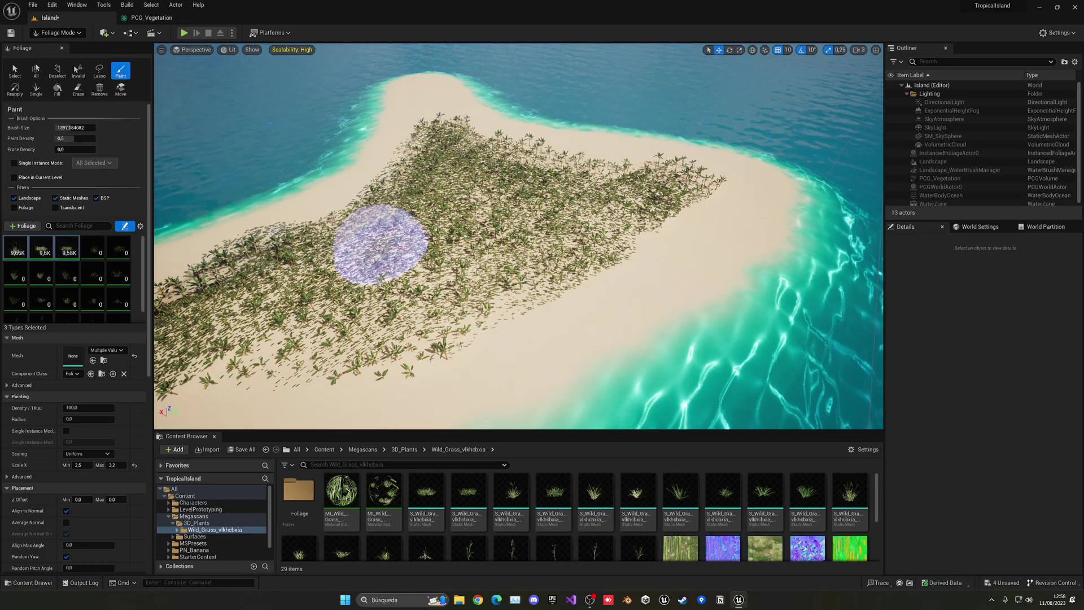
Cover the banana plant area with the three painted grass types, and erase small patches using a brush size of about 291
mouse_move(381, 244)
right_mouse_down()
mouse_move(353, 203)
mouse_move(364, 195)
mouse_move(367, 133)
mouse_move(446, 121)
mouse_move(474, 132)
mouse_move(418, 161)
mouse_move(350, 158)
mouse_move(351, 190)
right_mouse_up()
left_click(349, 198)
key("w")
key("w")
key("w")
key("s")
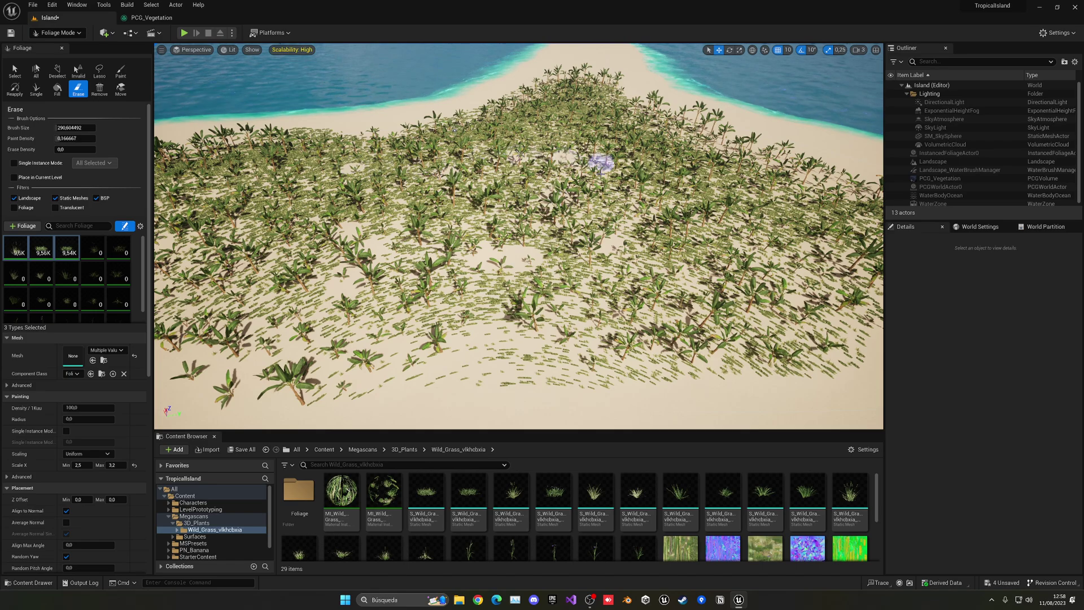
Erase further irregular clearings in the painted grass across the island so sand shows between the banana plants
left_click_drag(681, 277, 712, 284)
right_click_drag(711, 284, 654, 288)
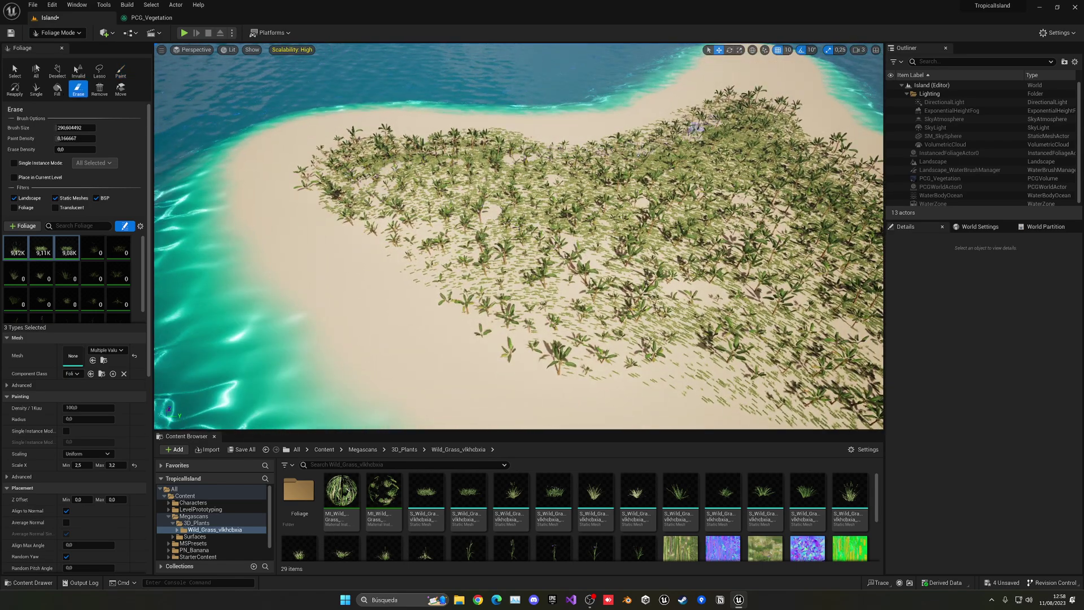
right_click_drag(653, 288, 696, 295)
left_click_drag(590, 92, 632, 116)
right_click_drag(632, 116, 646, 129)
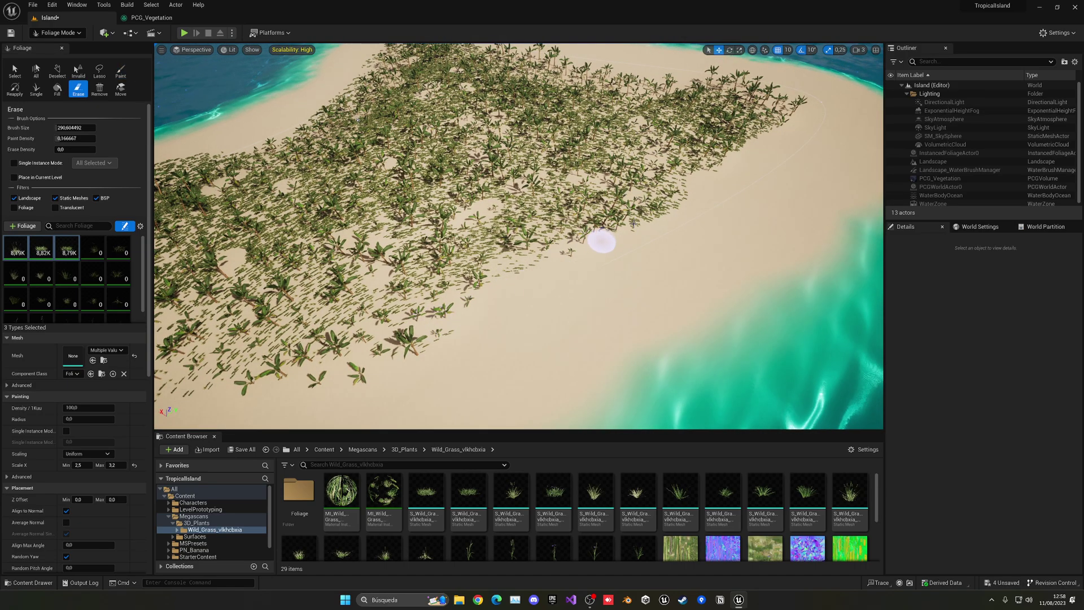
right_click_drag(778, 120, 303, 220)
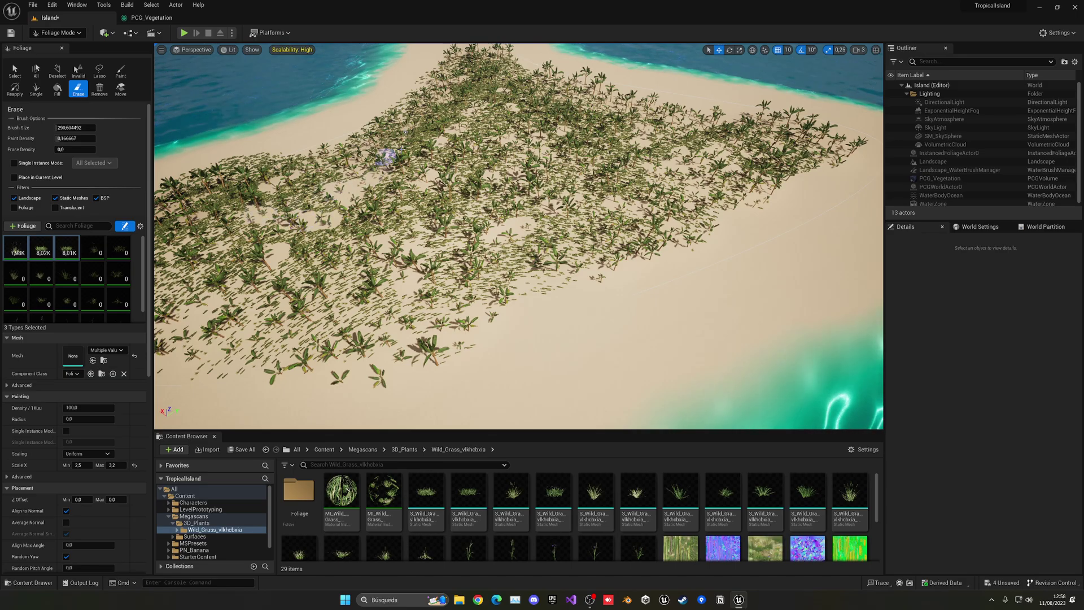
Paint a few extra wild grass tufts among the banana plants with the brush size of about 291
right_click_drag(472, 197, 402, 192)
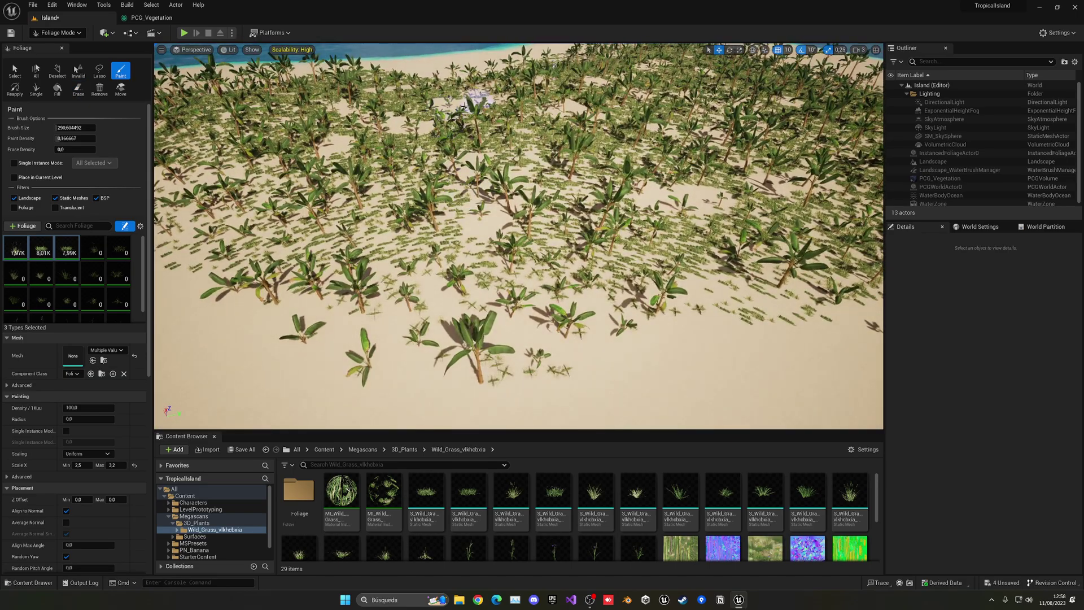
mouse_move(513, 243)
right_mouse_down()
mouse_move(509, 208)
mouse_move(446, 258)
right_mouse_up()
left_click(512, 242)
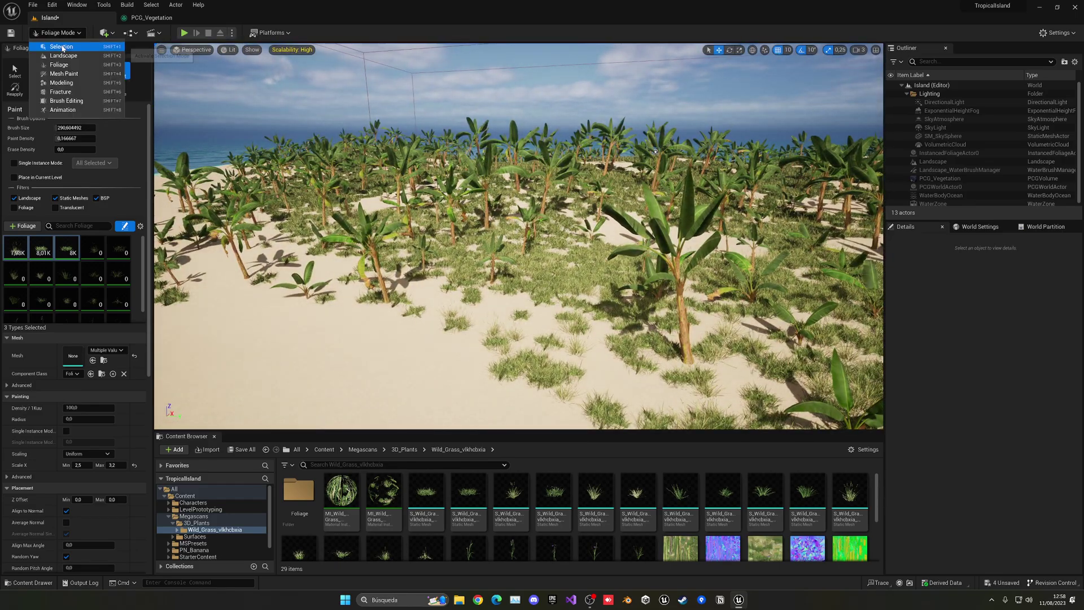
Return to Selection mode and rotate the sun through a sunset look to a daylight angle over the island
left_click(62, 48)
right_click_drag(395, 237, 370, 219)
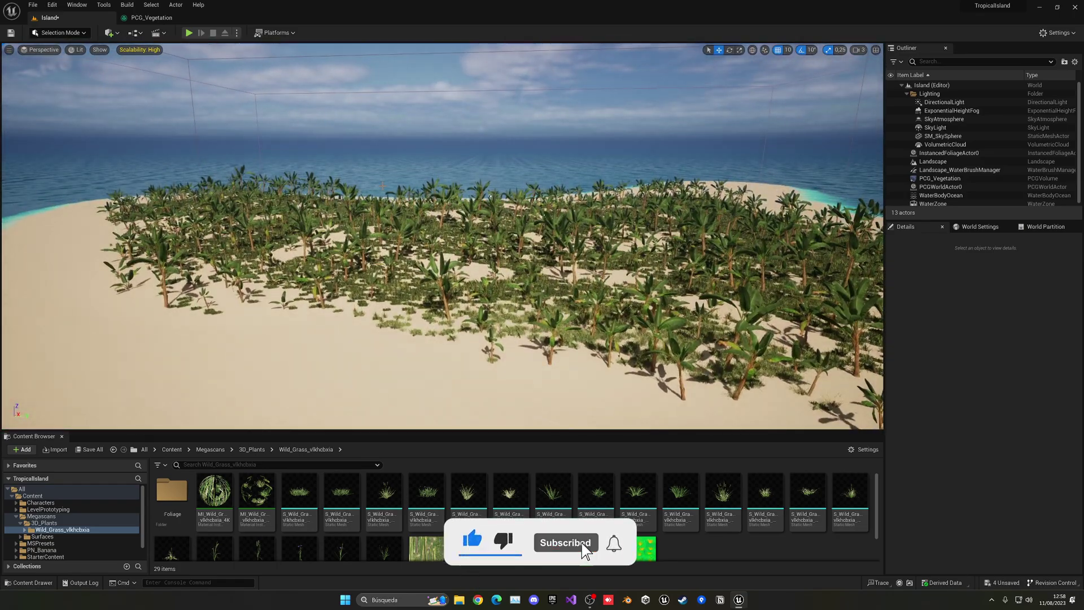
key("ctrl+l")
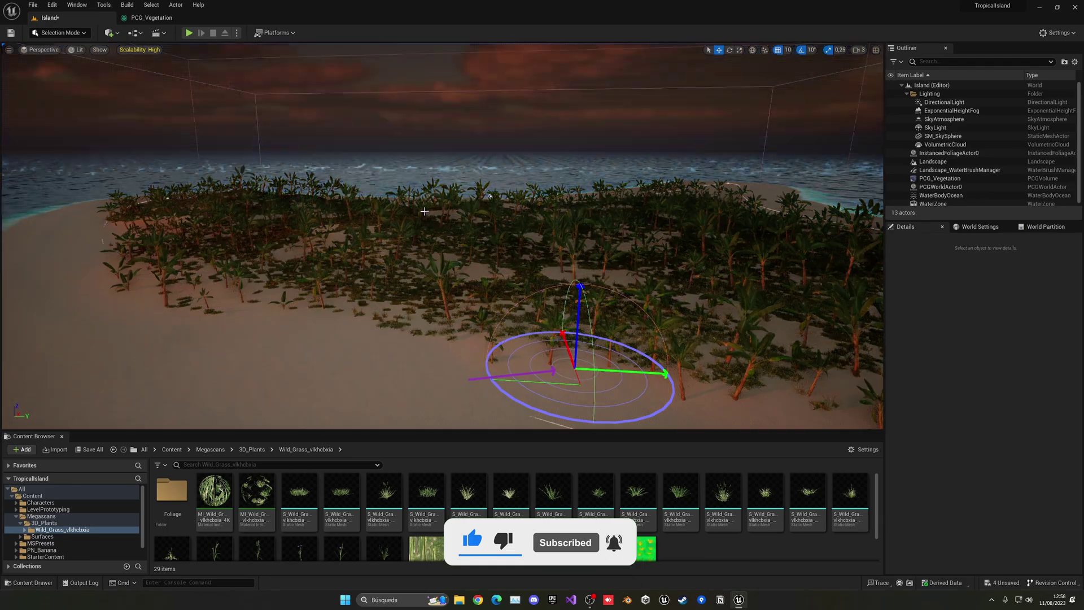
key("ctrl+l")
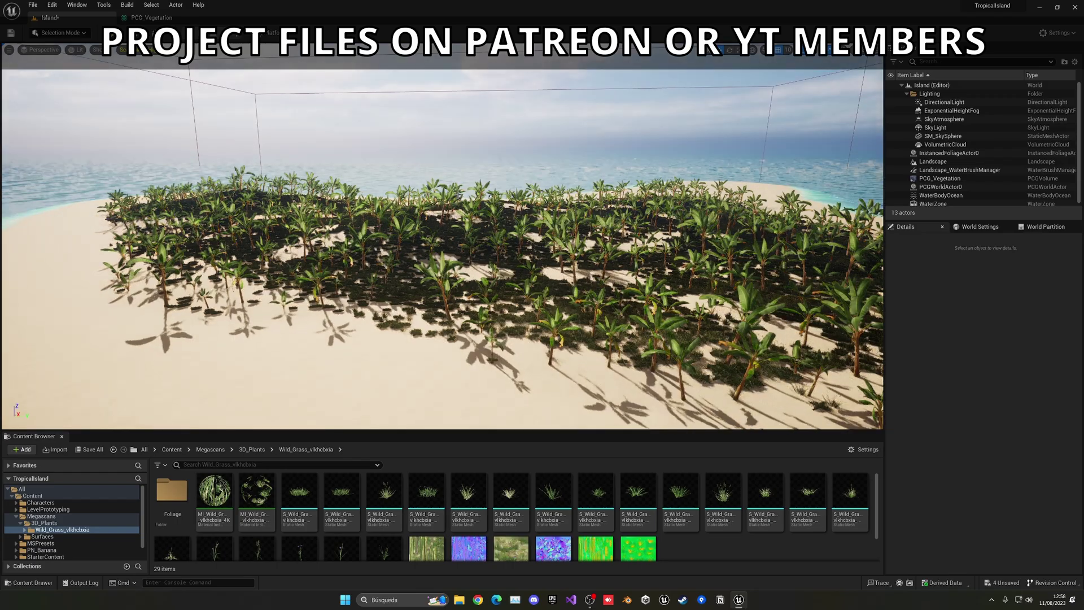
Save the level and play-test it, running and jumping with the character along the beach and among the banana plants
right_click_drag(461, 195, 460, 171)
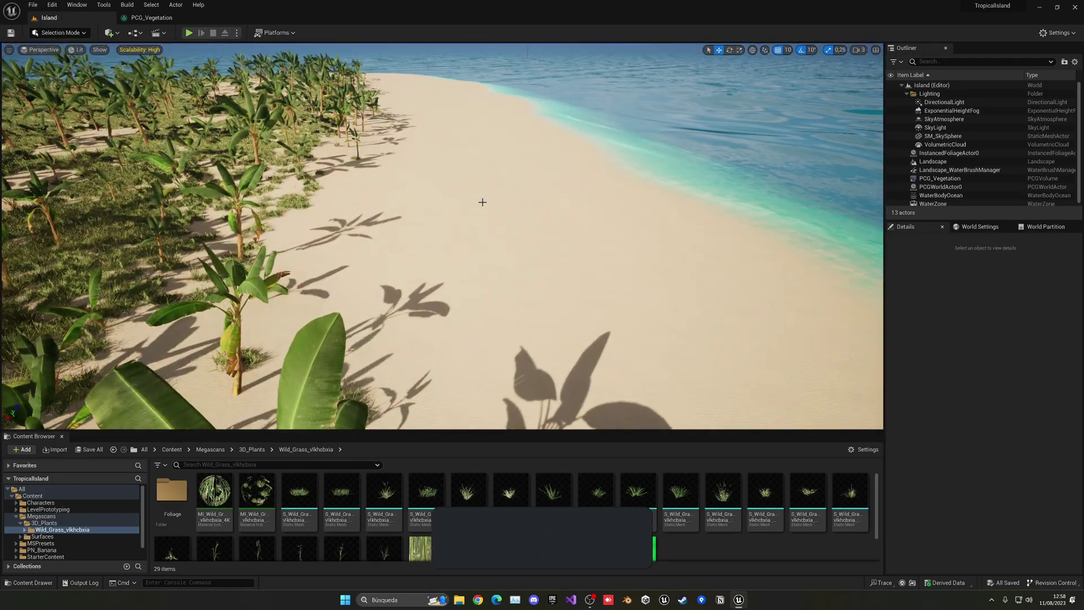
key("alt+p")
key("w")
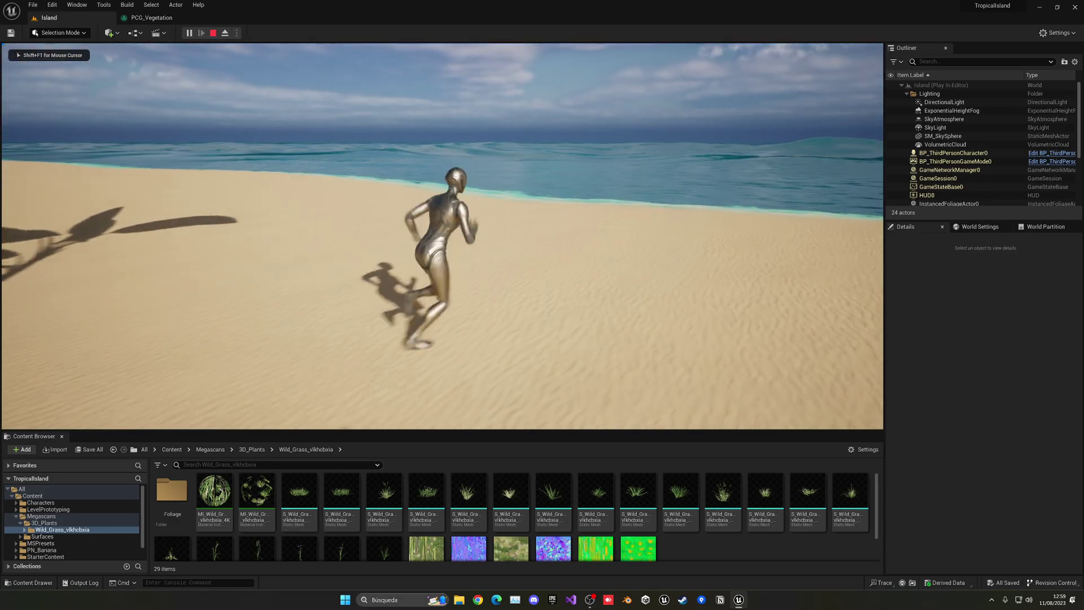
key("space")
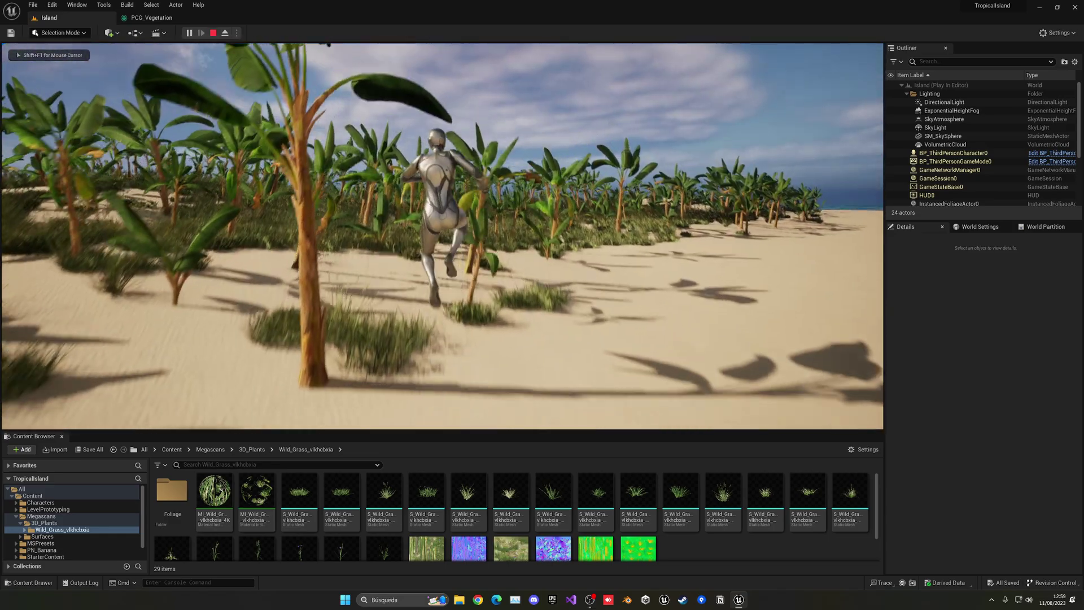
key("w")
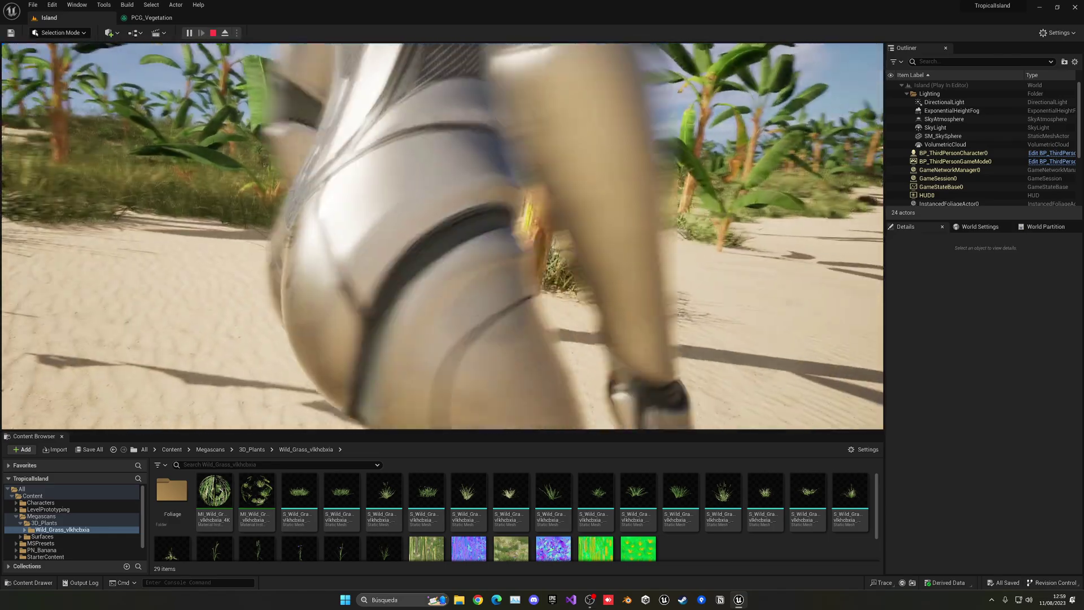